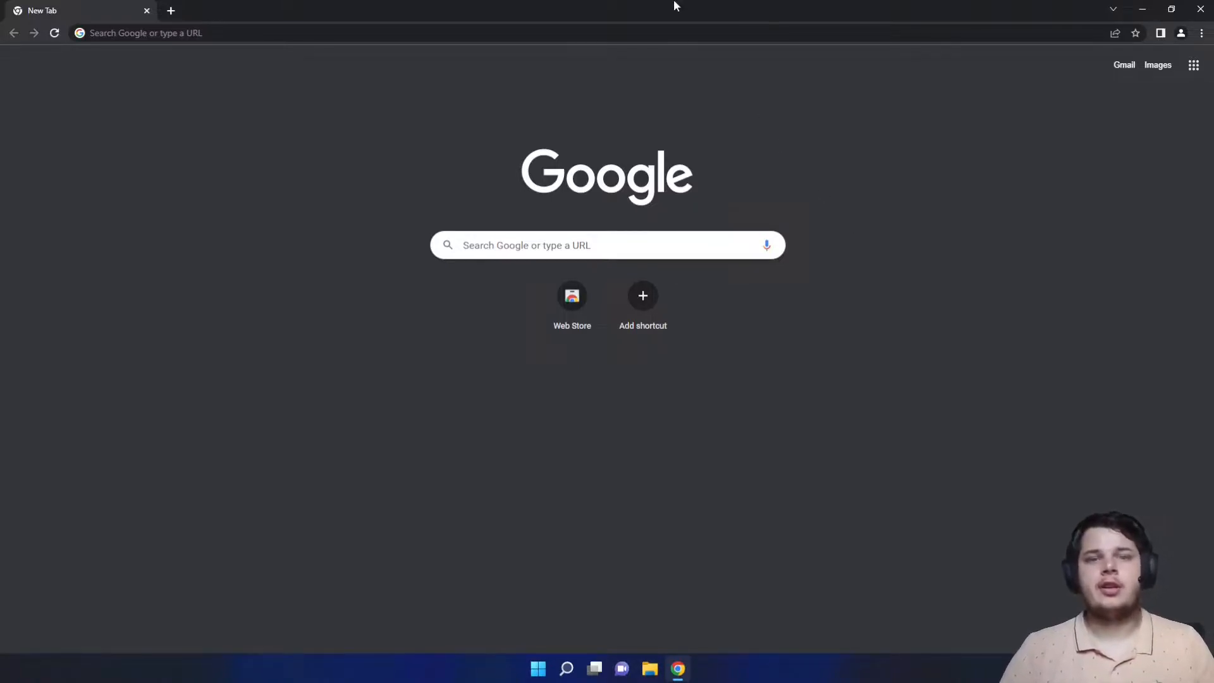
- Search for vscode and open the Visual Studio Code download page
{"action": "left_click", "coordinate": [619, 33]}
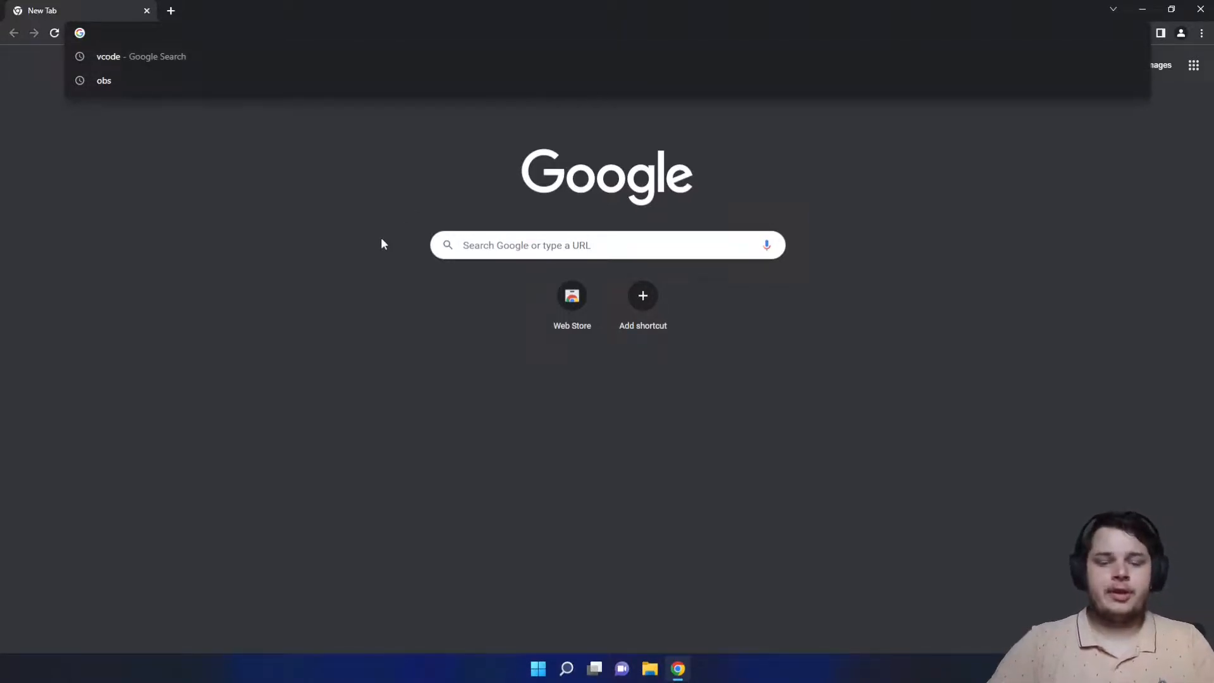
{"action": "type", "text": "vscode"}
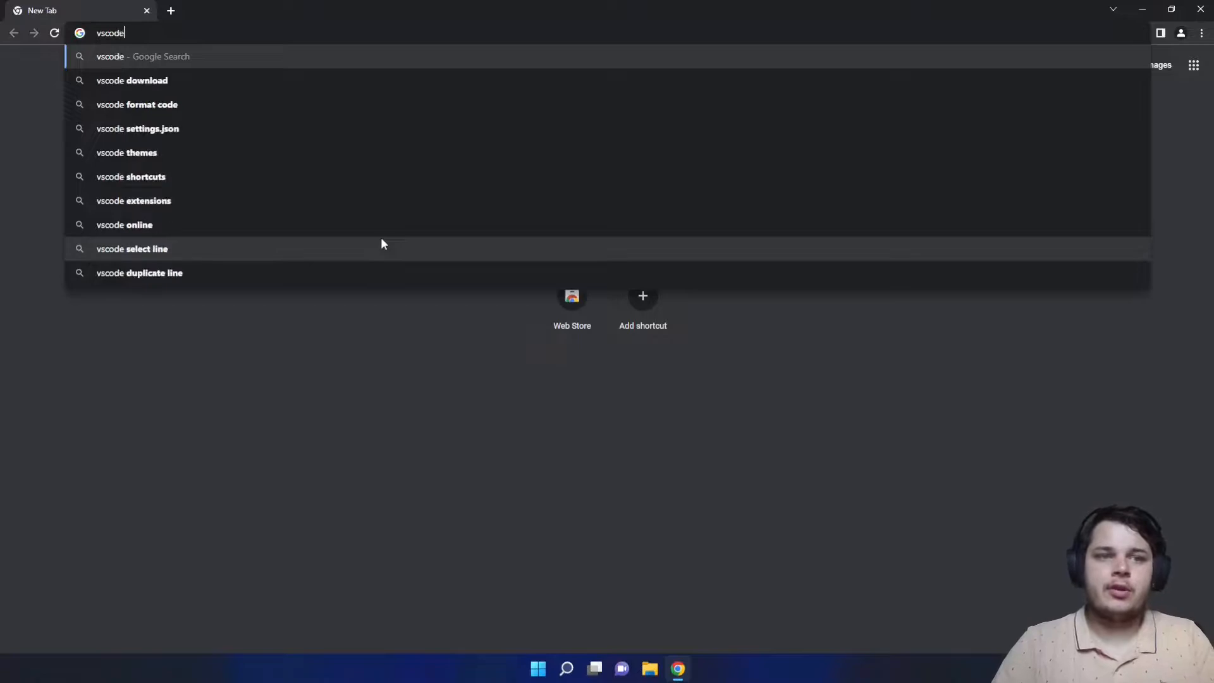
{"action": "key", "text": "Return"}
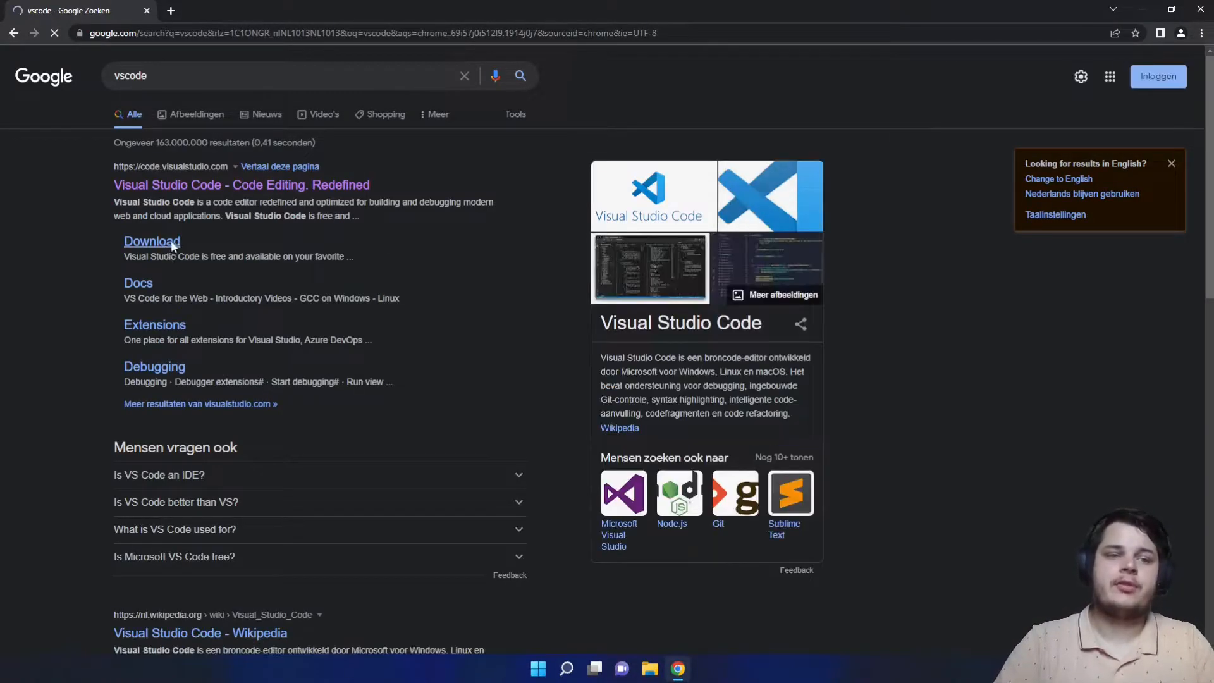
{"action": "left_click", "coordinate": [170, 240]}
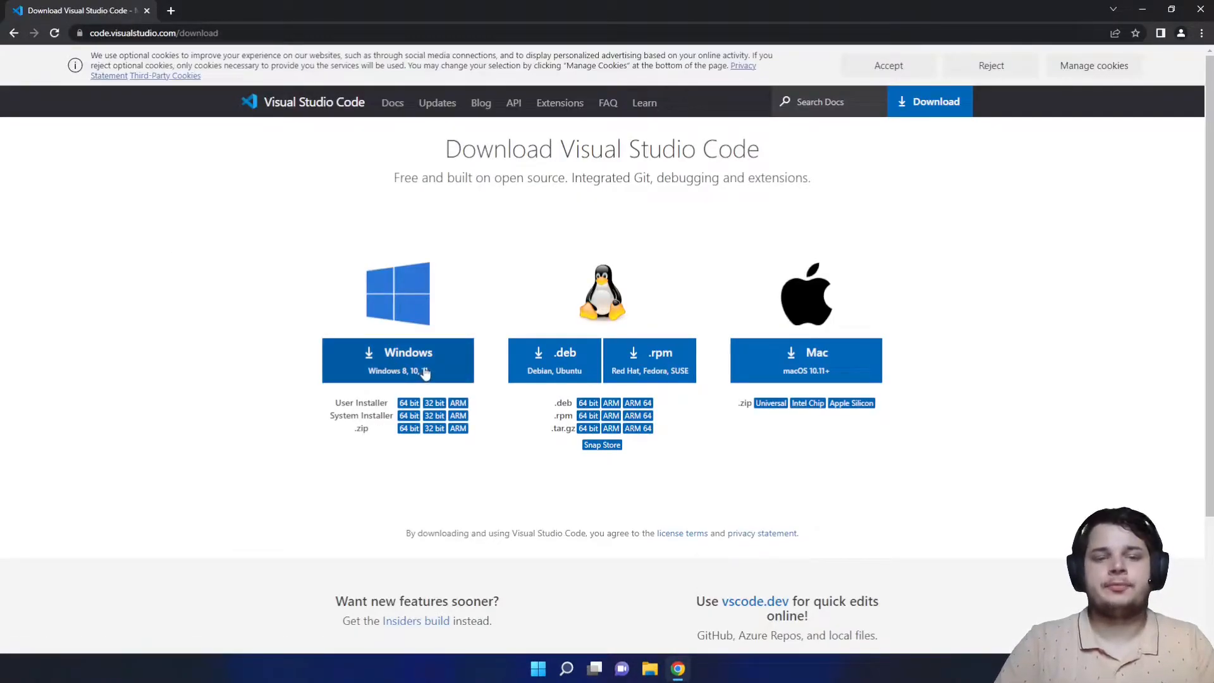
- Download the Windows installer and launch VSCodeUserSetup.exe
{"action": "left_click", "coordinate": [424, 373]}
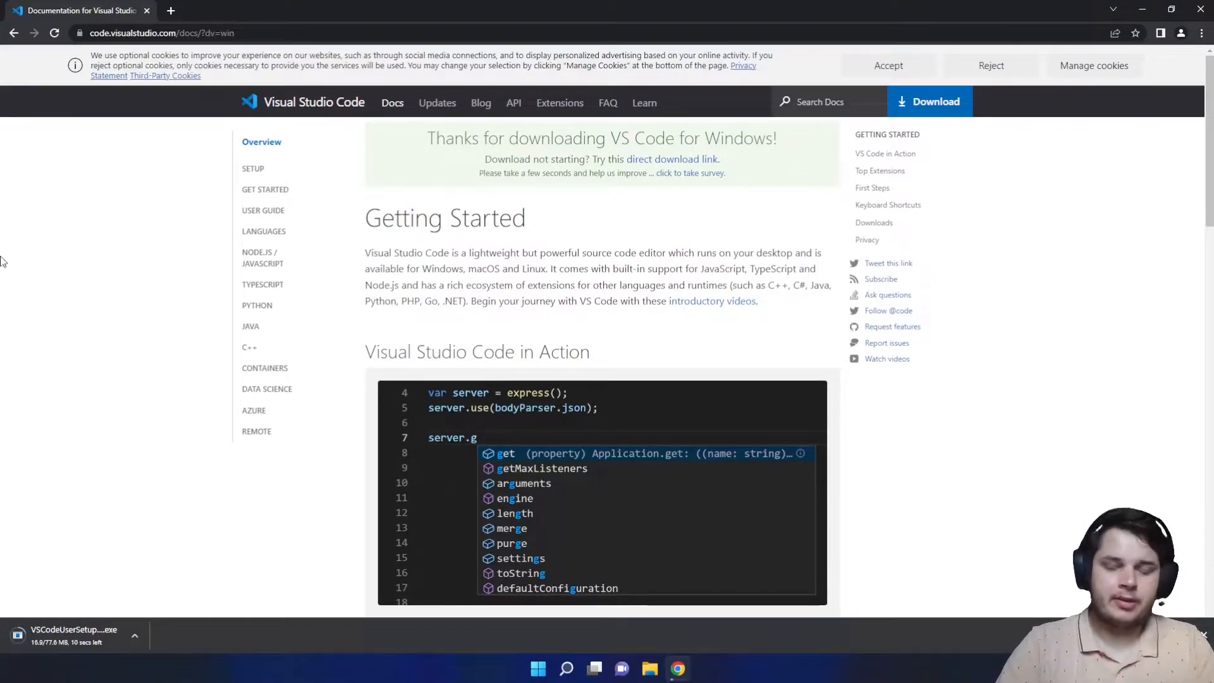
{"action": "scroll", "coordinate": [2, 261], "scroll_direction": "down", "scroll_amount": 5}
{"action": "scroll", "coordinate": [2, 261], "scroll_direction": "up", "scroll_amount": 2}
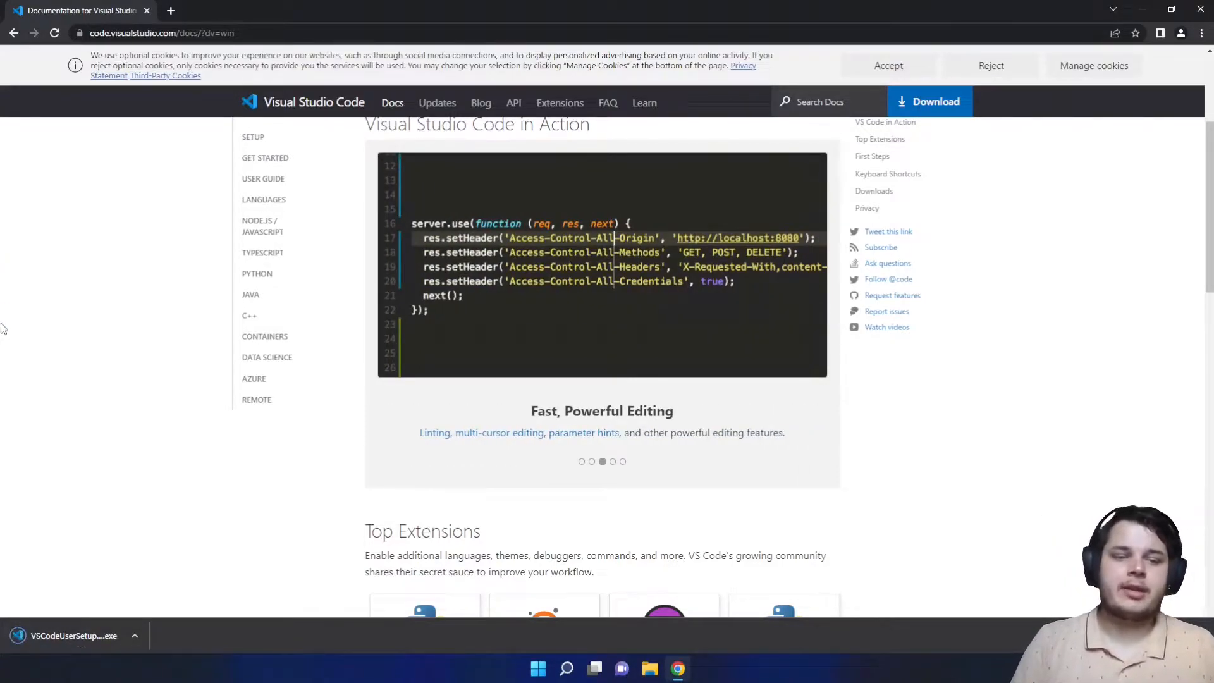
{"action": "left_click", "coordinate": [63, 635]}
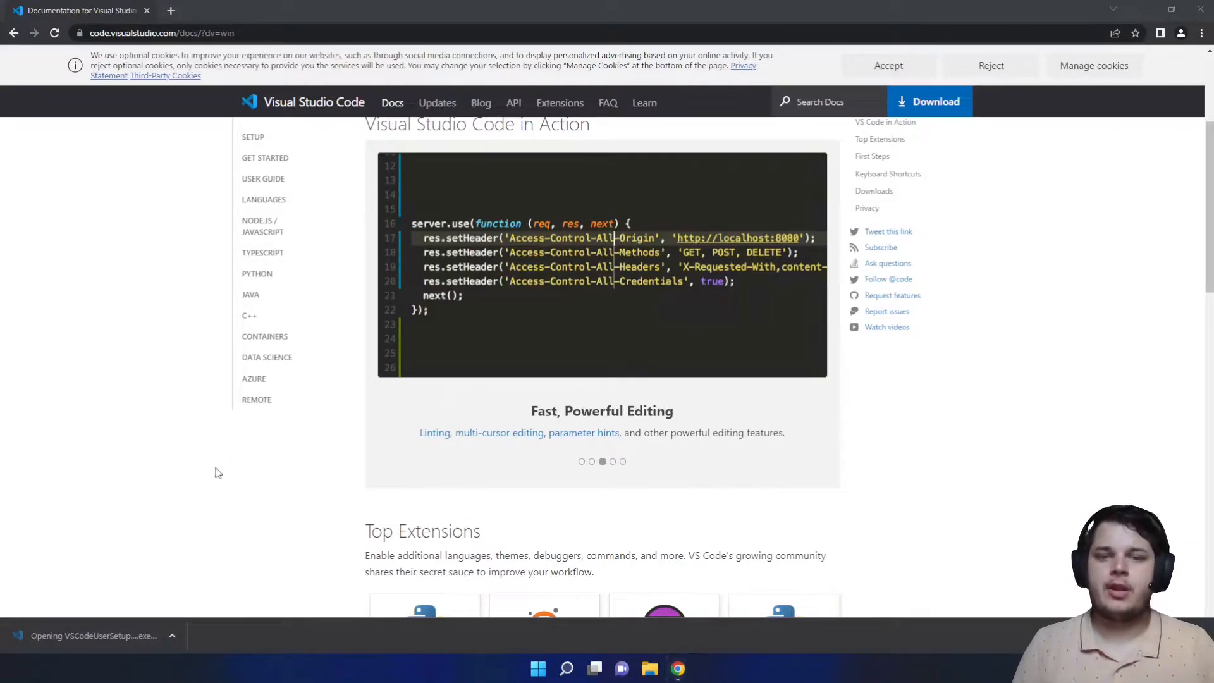
- Accept the licence agreement and keep the default install location and Start Menu folder
{"action": "left_click", "coordinate": [656, 389]}
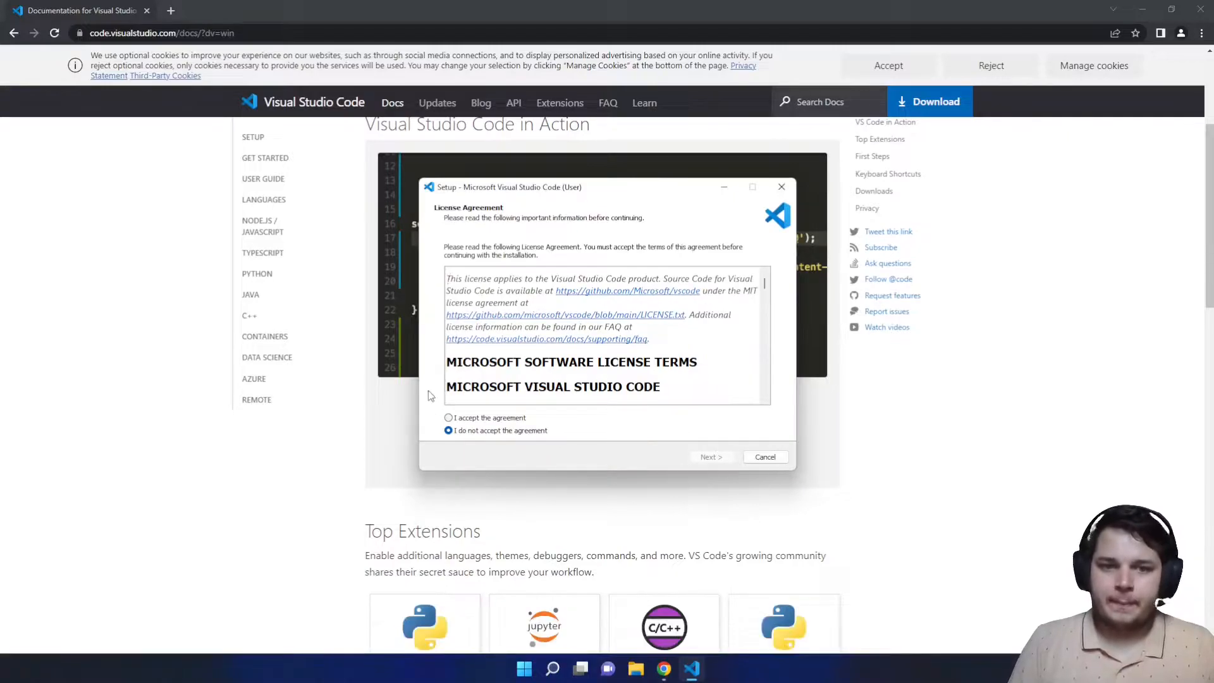
{"action": "left_click", "coordinate": [456, 417]}
{"action": "left_click", "coordinate": [709, 456]}
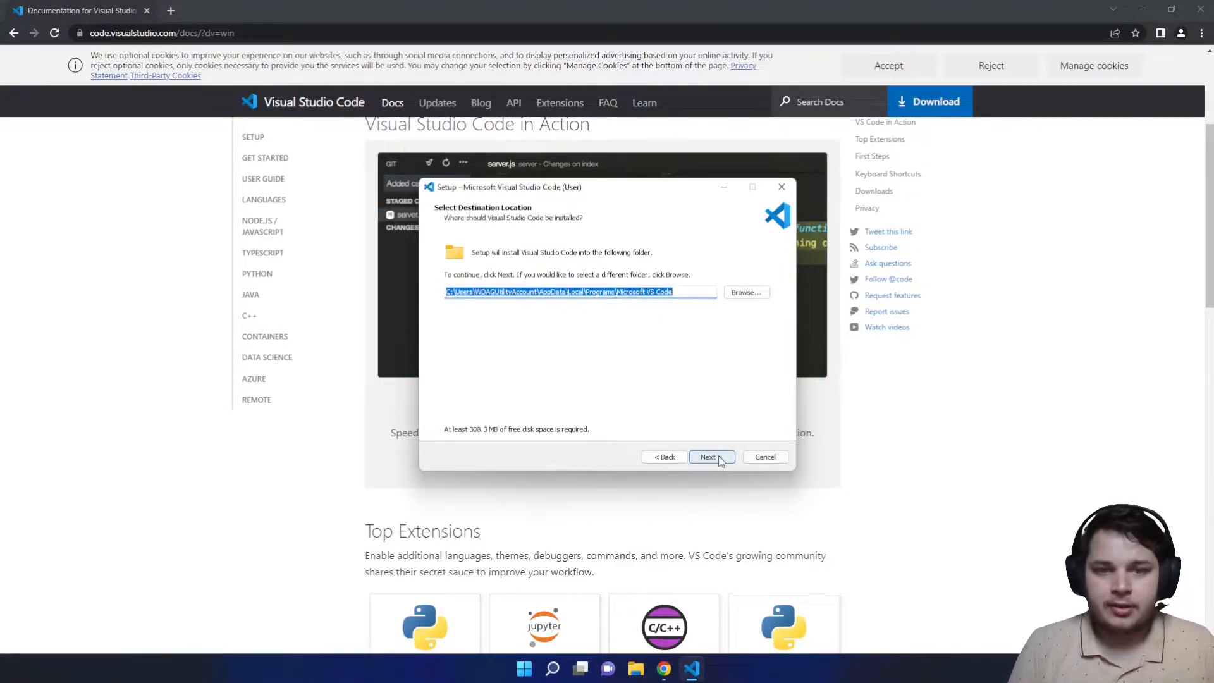
{"action": "left_click", "coordinate": [719, 458]}
{"action": "left_click", "coordinate": [726, 461]}
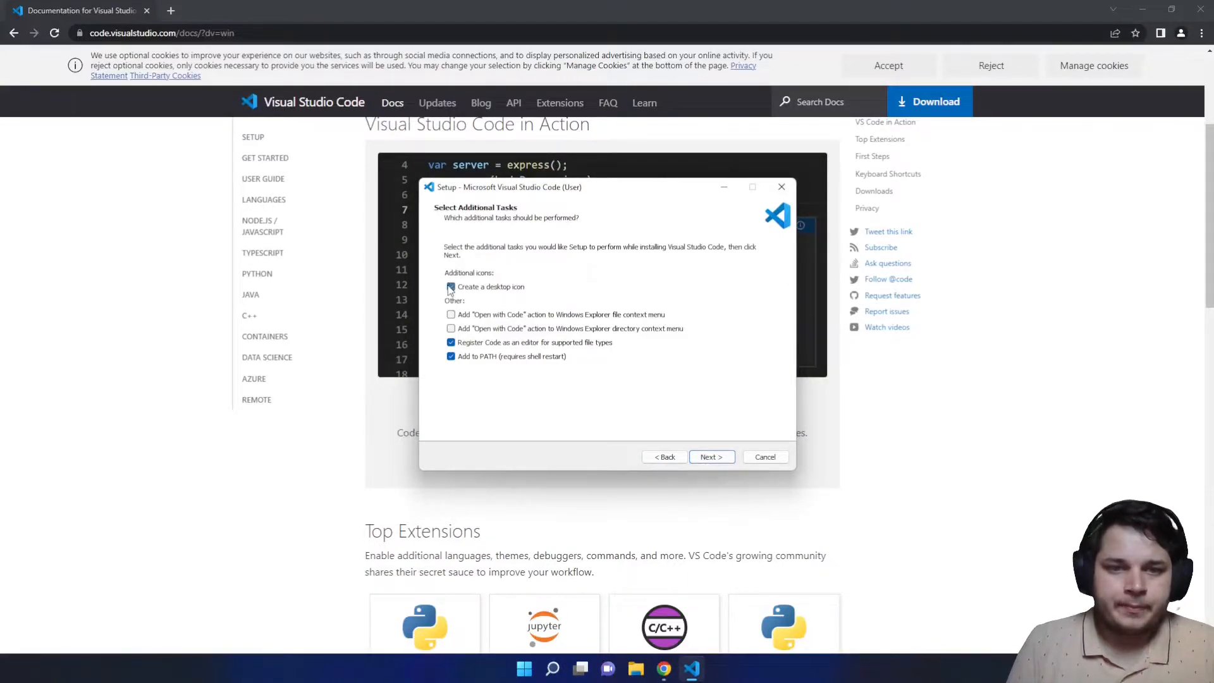
- Add a desktop icon and start installing, then return to the browser
{"action": "left_click", "coordinate": [450, 287]}
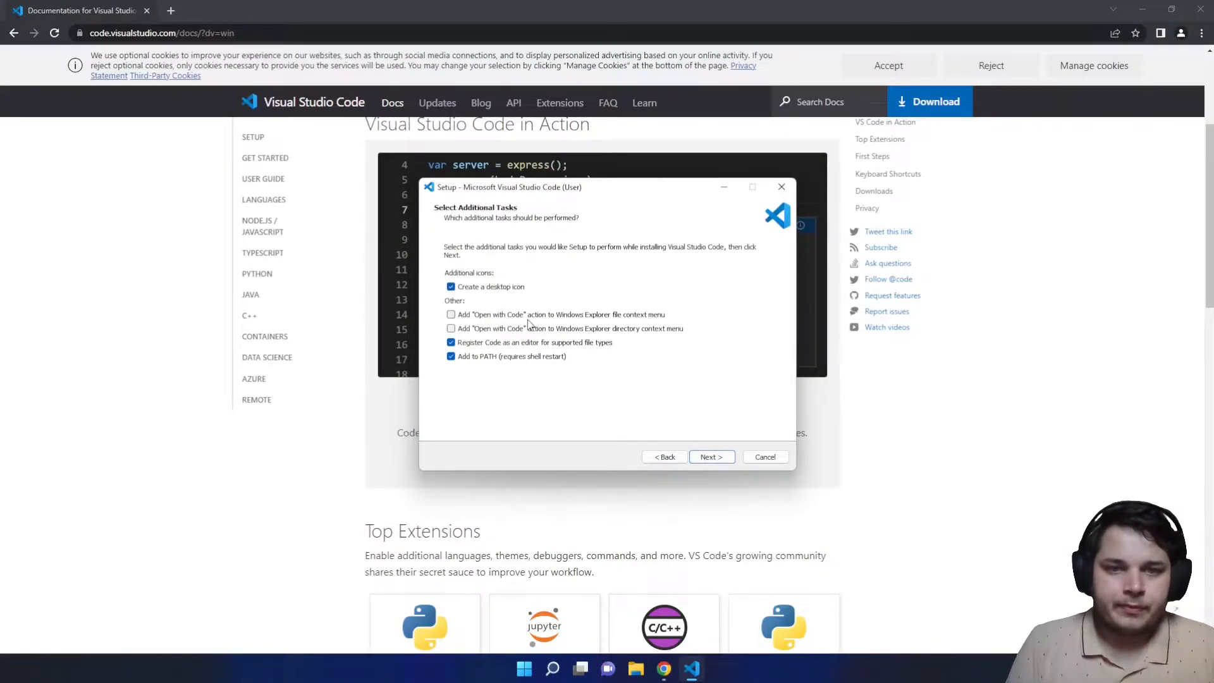
{"action": "left_click", "coordinate": [711, 458]}
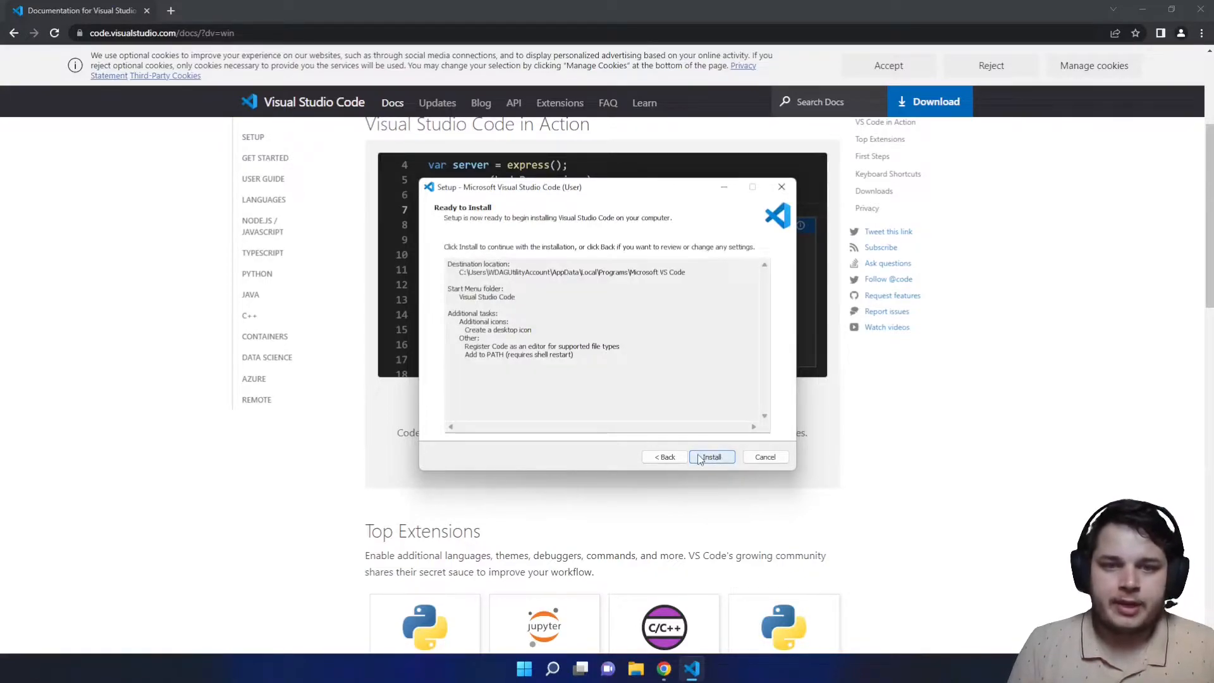
{"action": "left_click", "coordinate": [713, 458]}
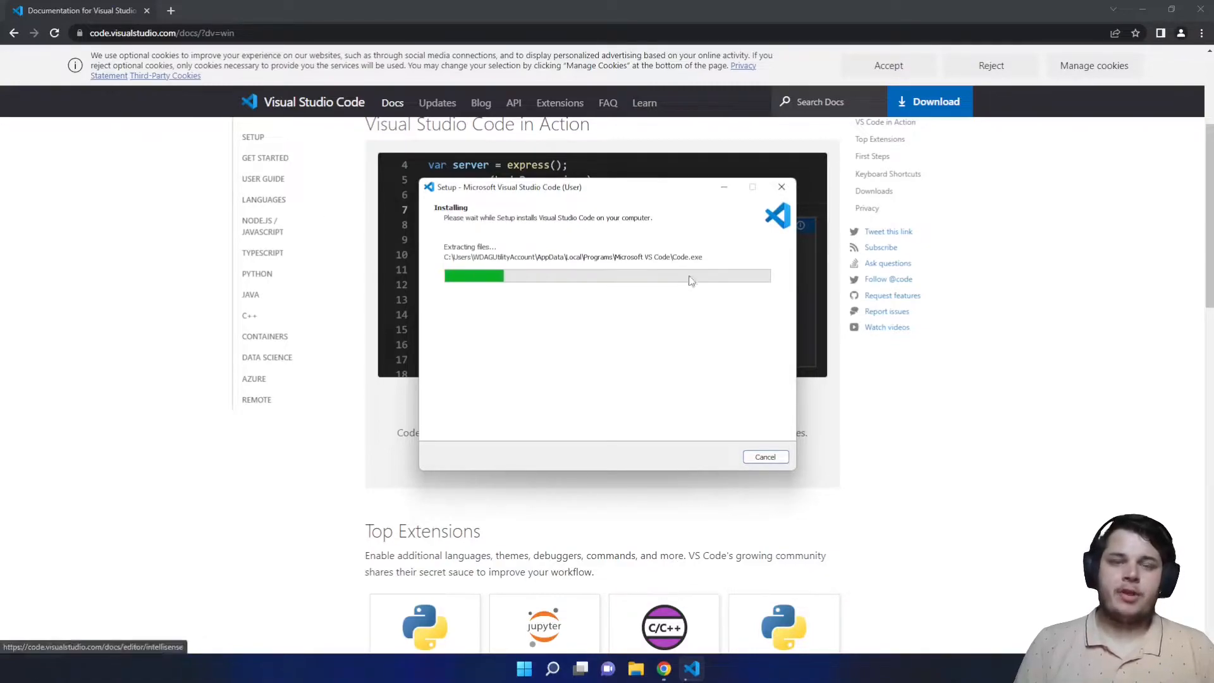
{"action": "left_click", "coordinate": [154, 262]}
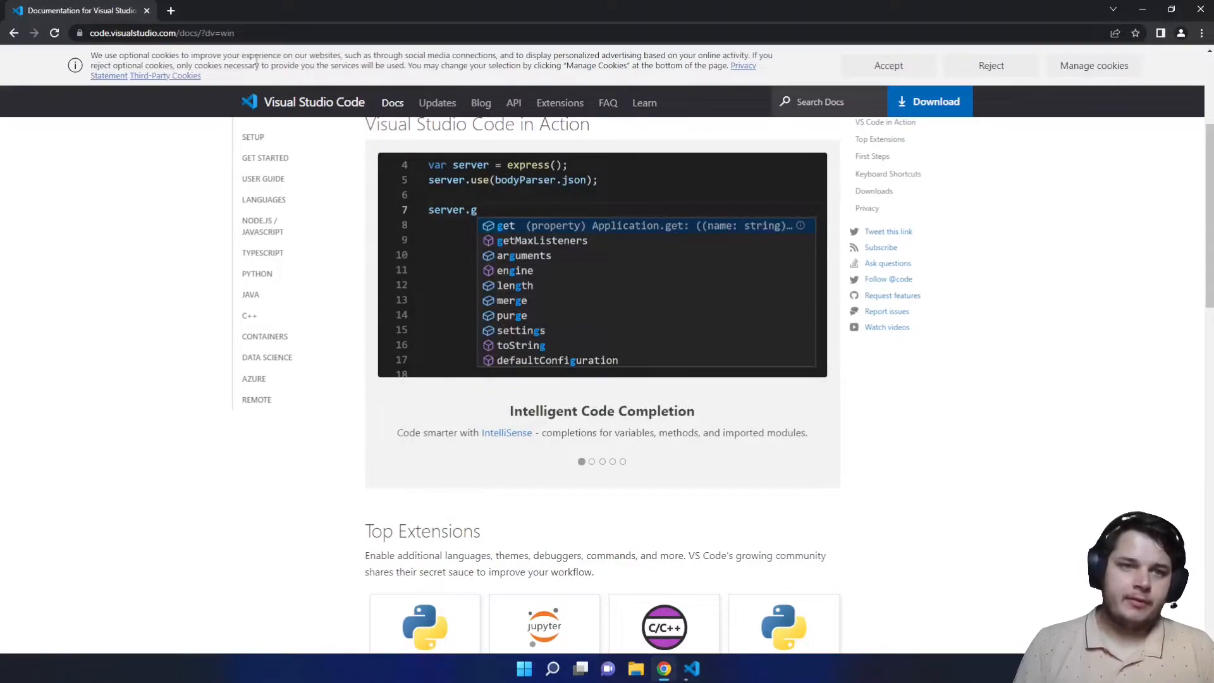
- Search for flutter, open flutter.dev, and dismiss the cookie notice
{"action": "left_click", "coordinate": [198, 37]}
{"action": "type", "text": "flutter"}
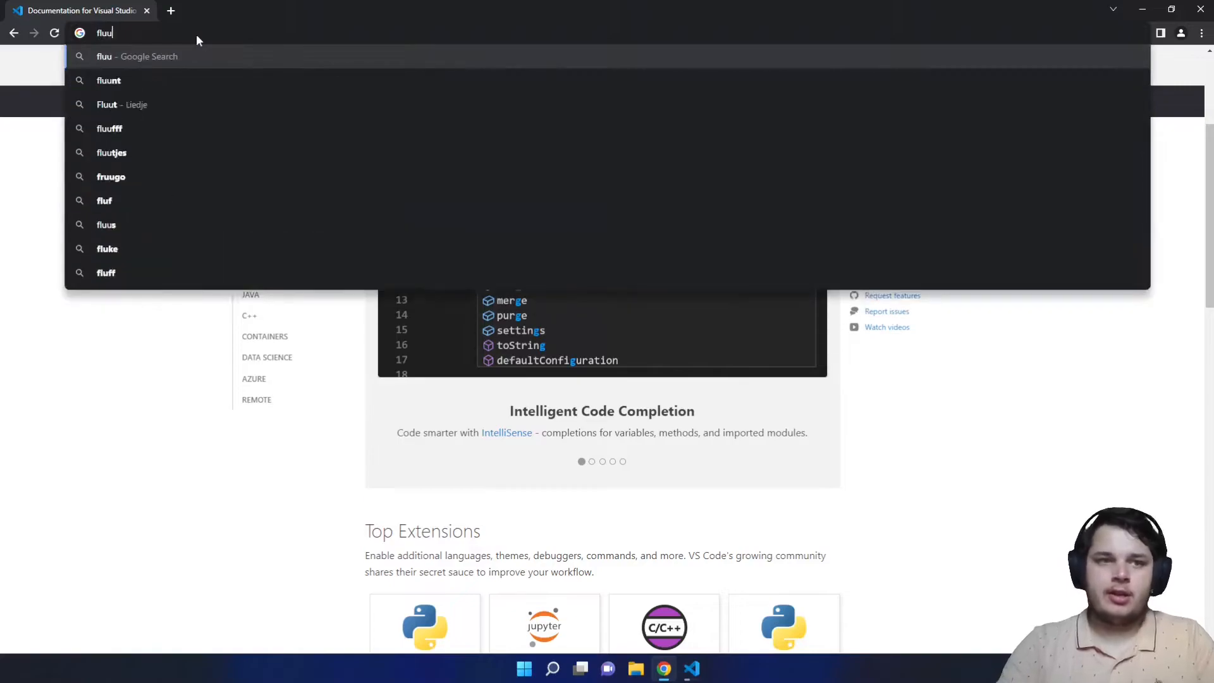
{"action": "key", "text": "Return"}
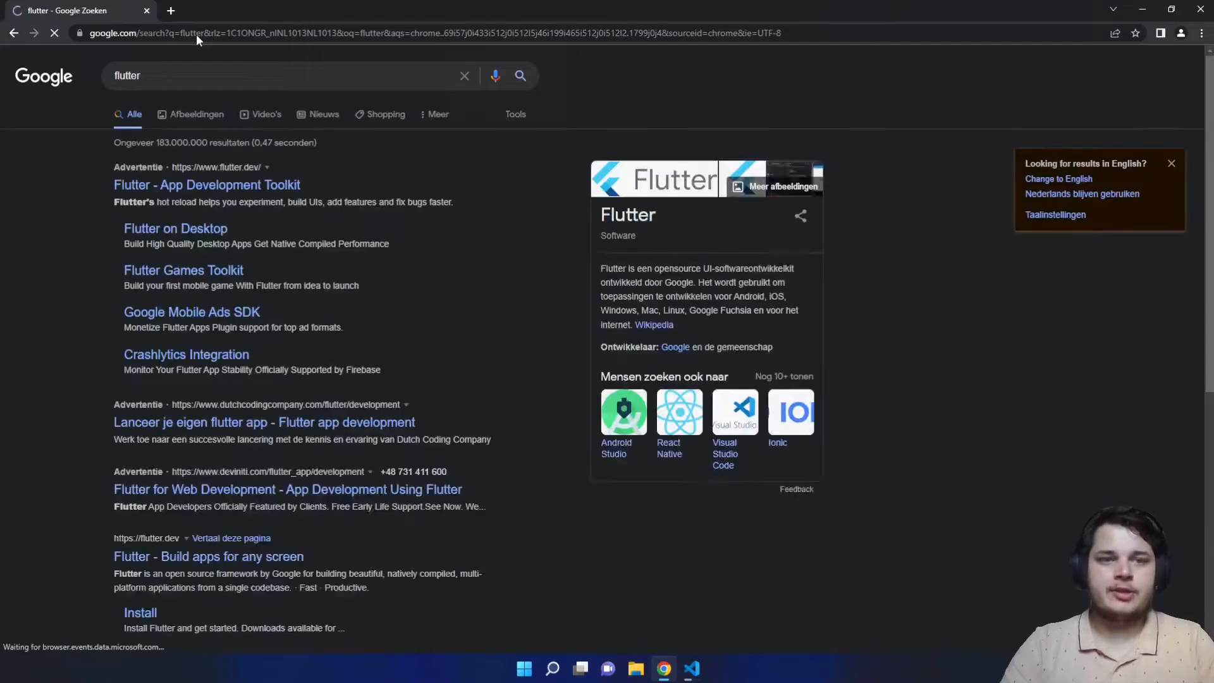
{"action": "scroll", "coordinate": [52, 476], "scroll_direction": "down", "scroll_amount": 5}
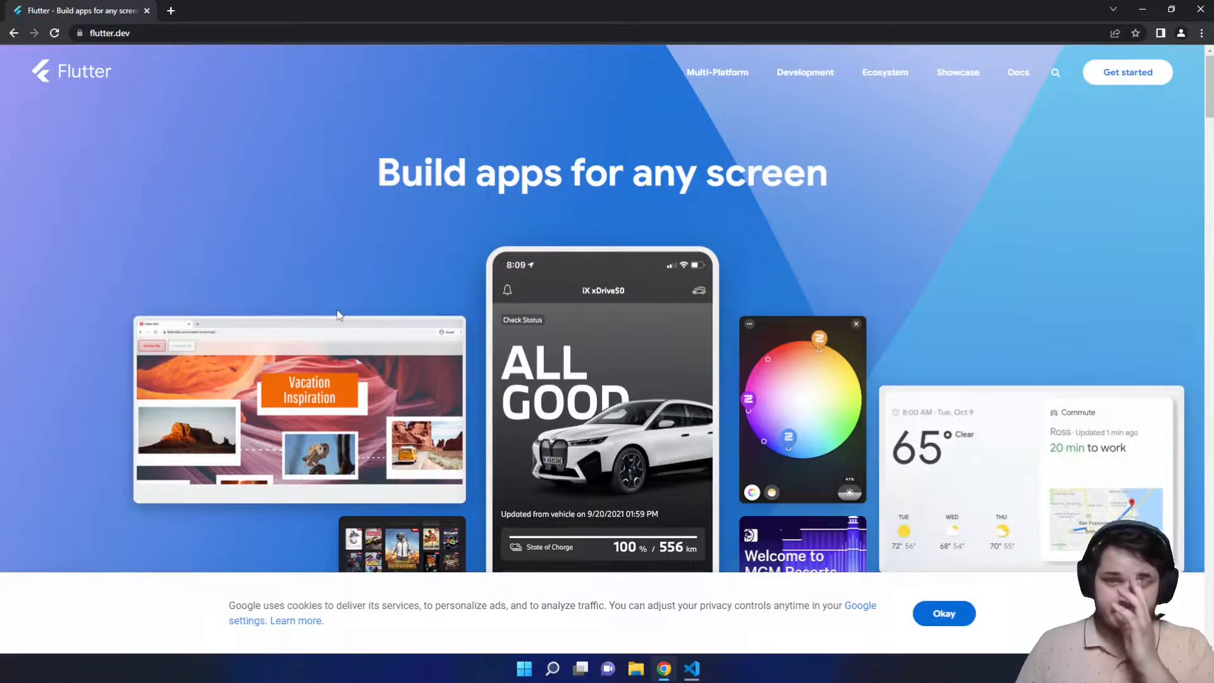
{"action": "left_click", "coordinate": [940, 621]}
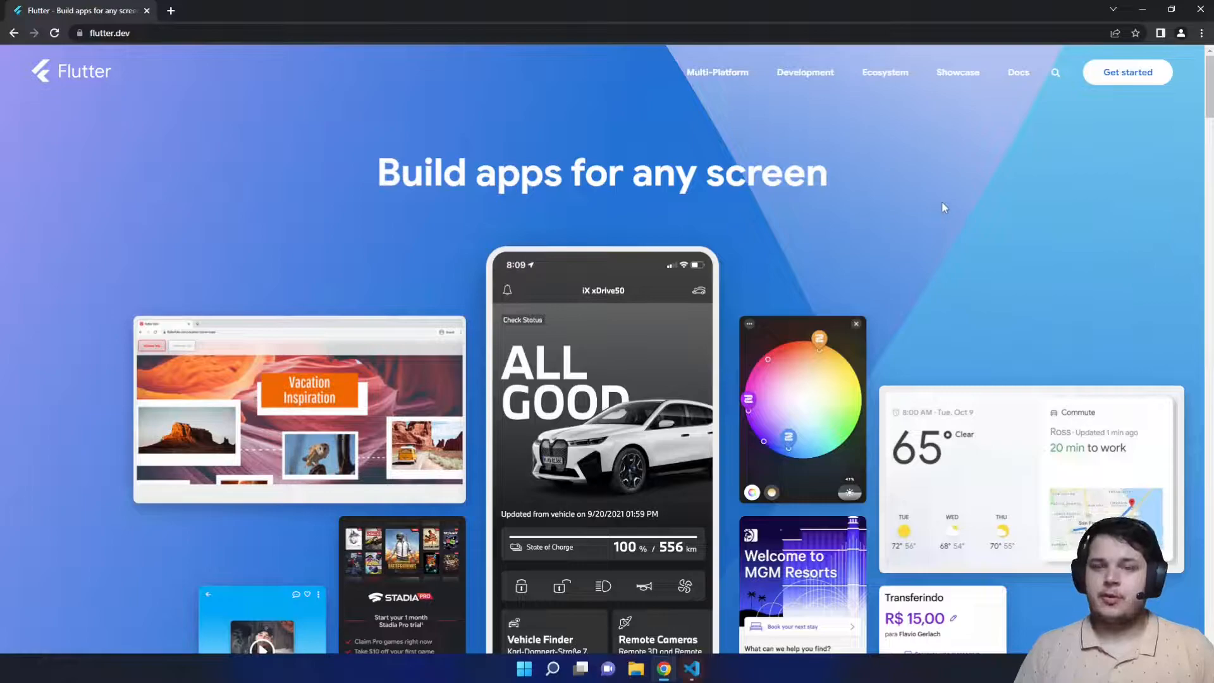
- Open the Flutter Install page listing the operating-system choices
{"action": "left_click", "coordinate": [1113, 73]}
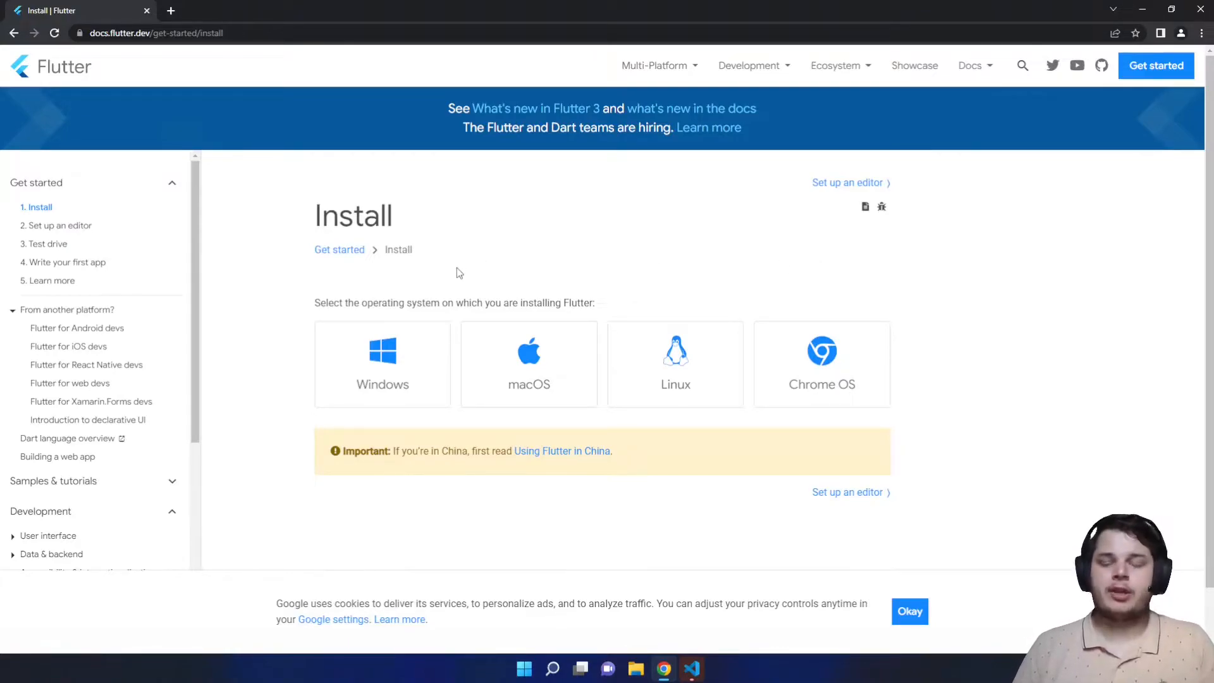
{"action": "triple_click", "coordinate": [464, 299]}
{"action": "left_click", "coordinate": [562, 300]}
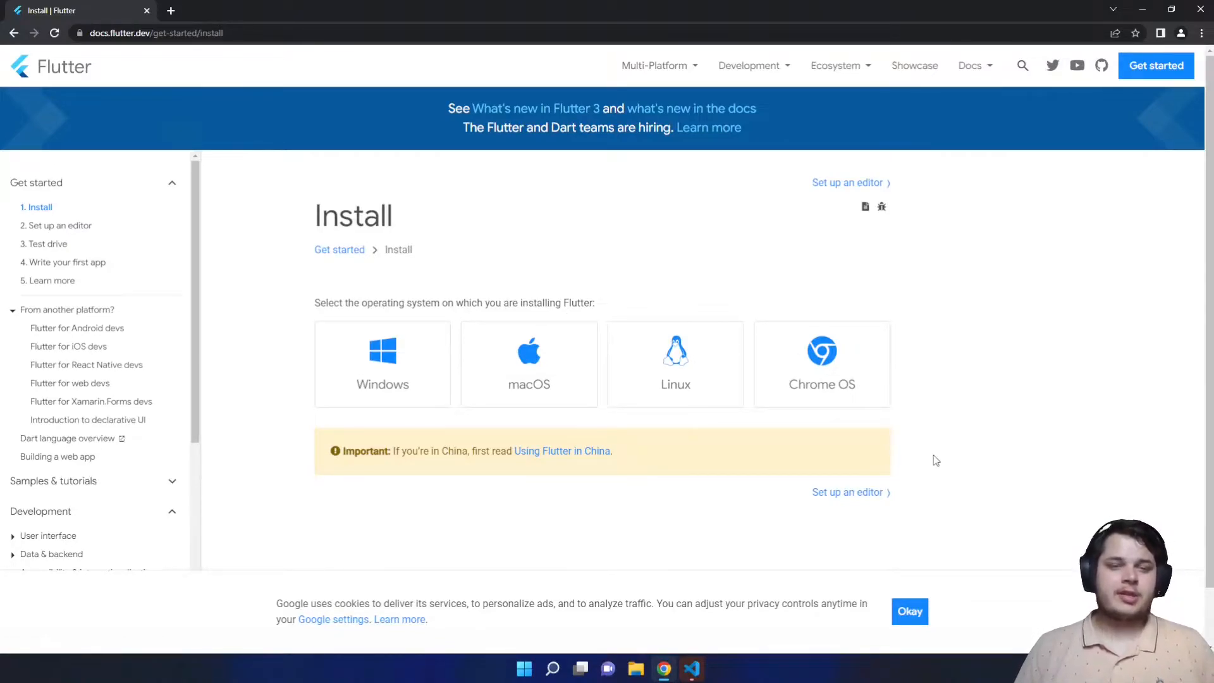
{"action": "key", "text": "ctrl+t"}
{"action": "type", "text": "fuch"}
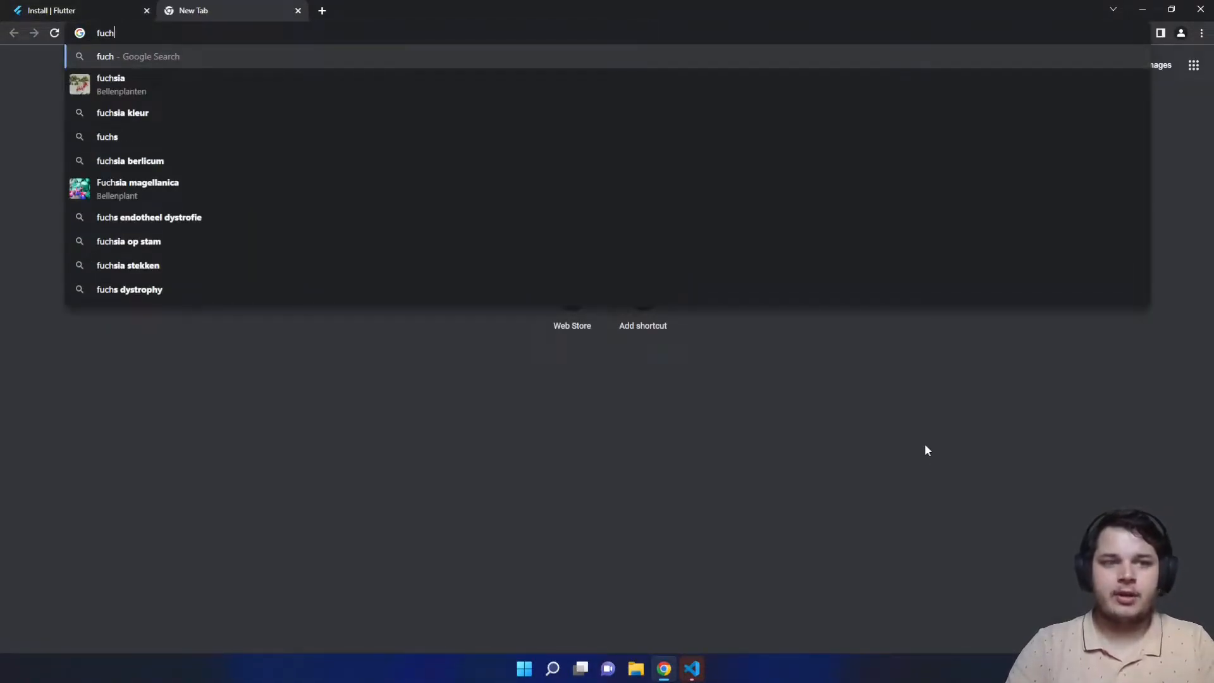
{"action": "type", "text": "ia os"}
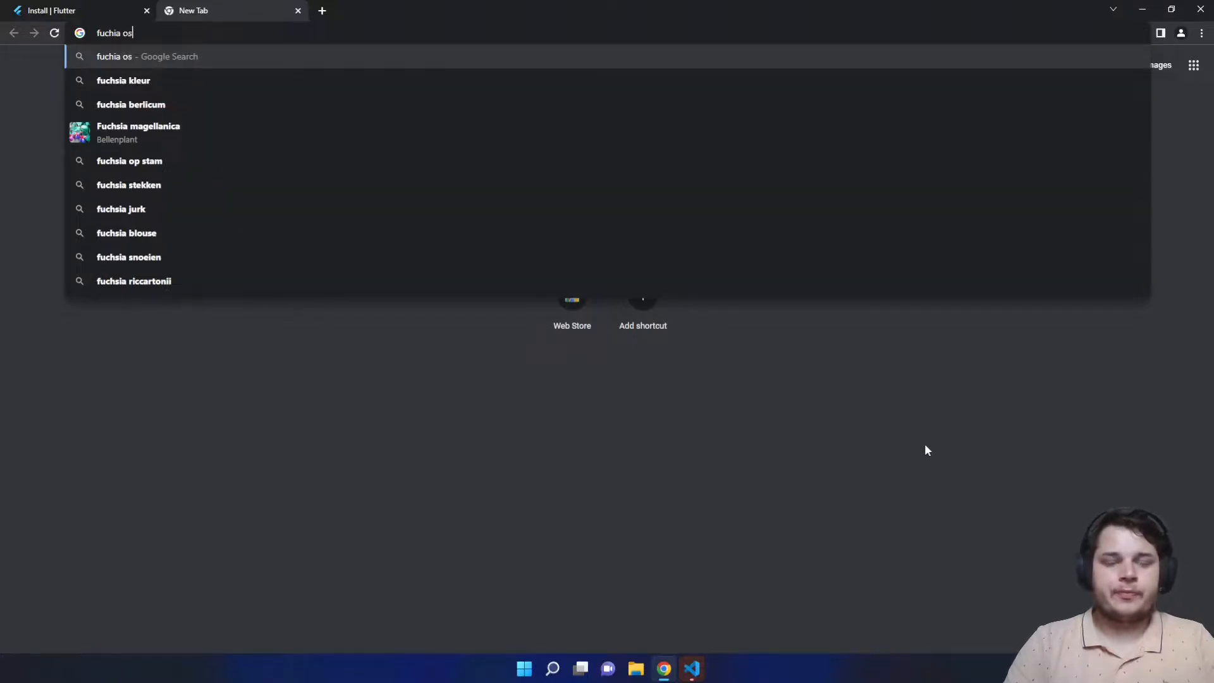
{"action": "key", "text": "Return"}
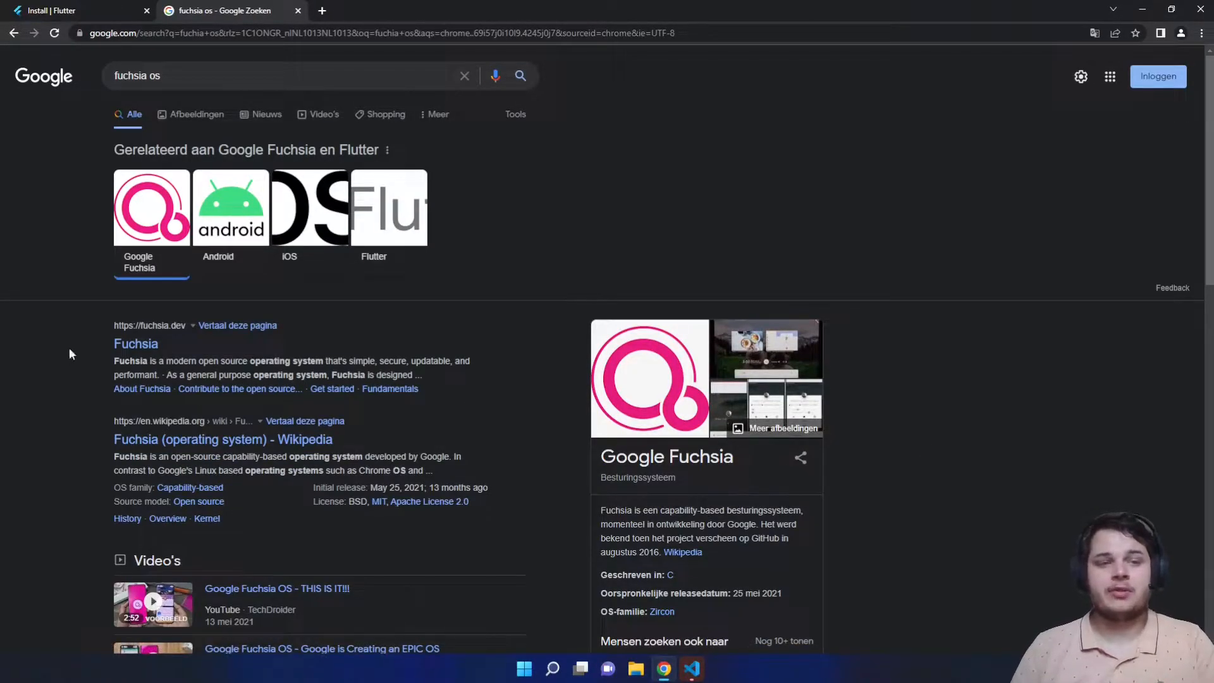
{"action": "scroll", "coordinate": [70, 354], "scroll_direction": "down", "scroll_amount": 1}
{"action": "scroll", "coordinate": [90, 373], "scroll_direction": "down", "scroll_amount": 1}
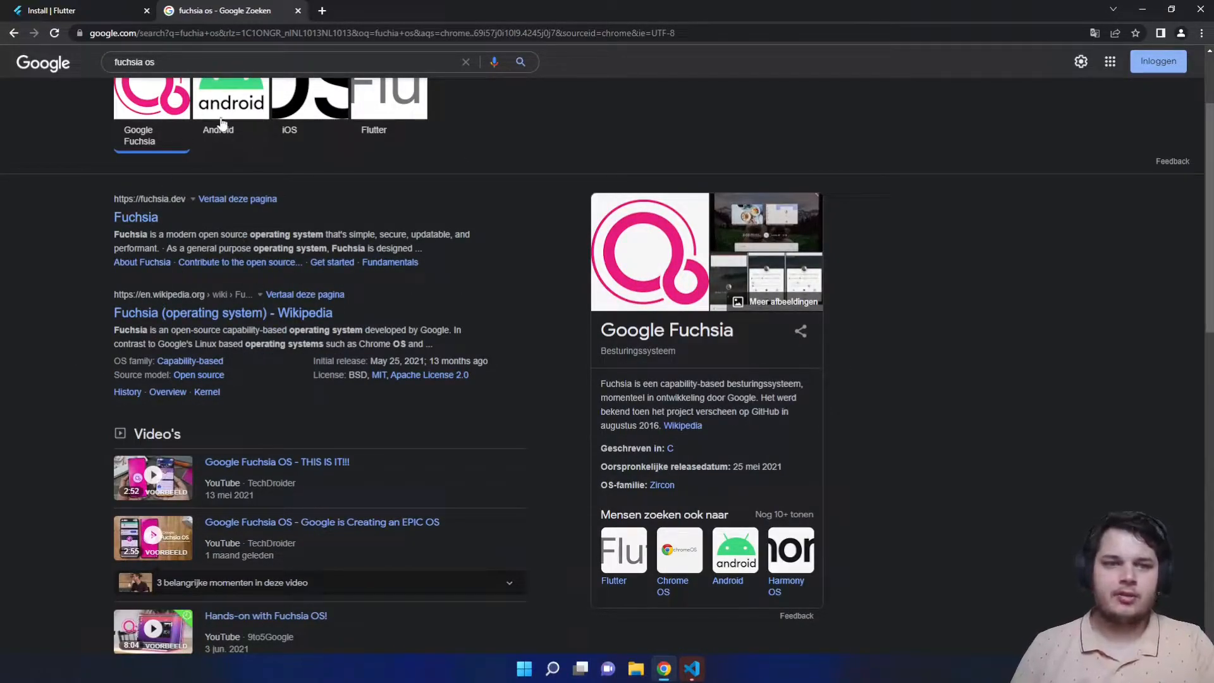
{"action": "left_click", "coordinate": [144, 219]}
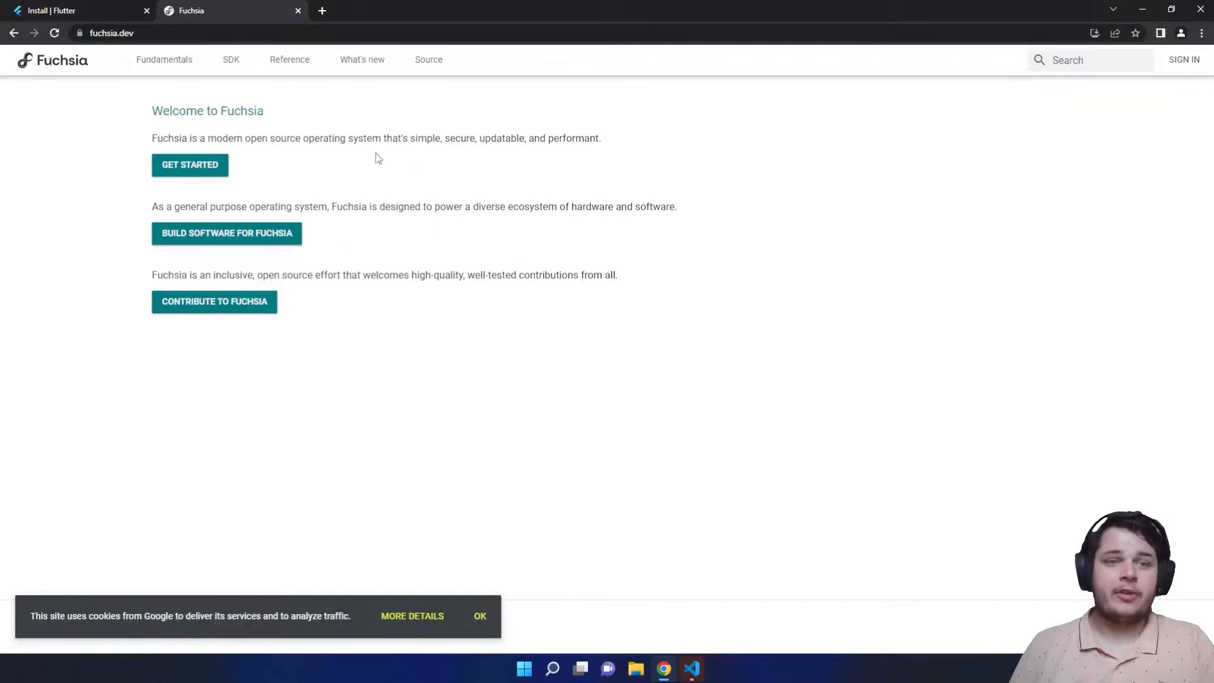
{"action": "key", "text": "ctrl+w"}
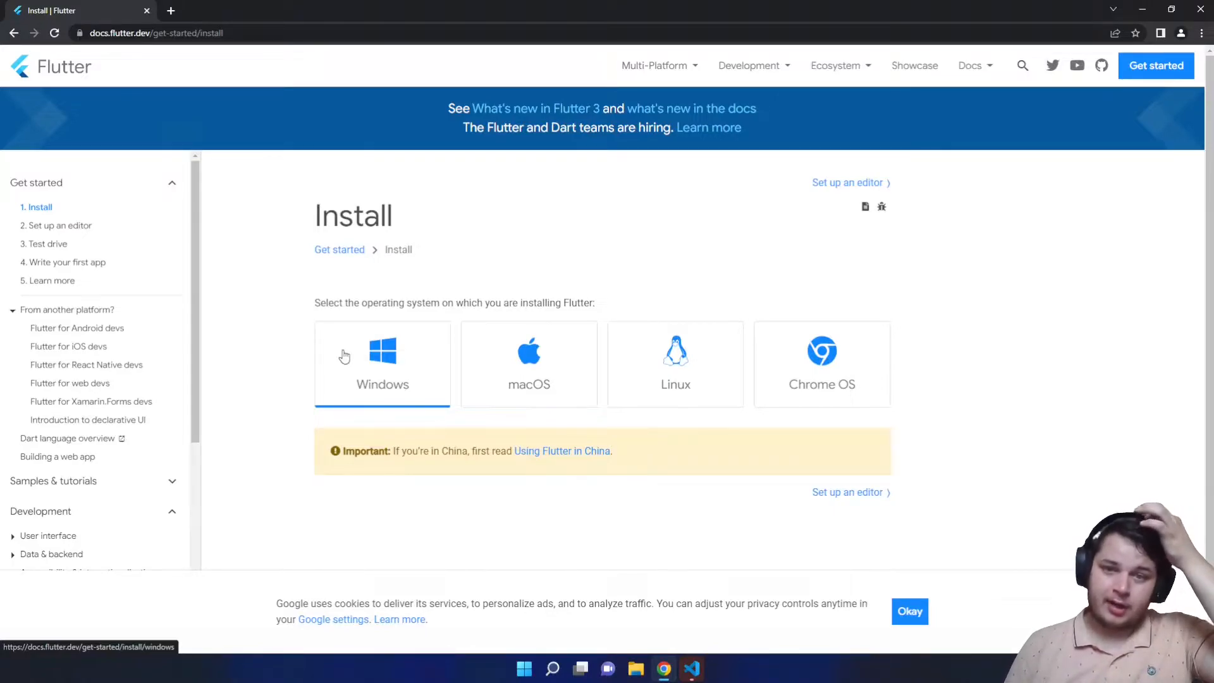
- Open the Windows Flutter install instructions, with macOS in a background tab, and dismiss cookies
{"action": "middle_click", "coordinate": [510, 355]}
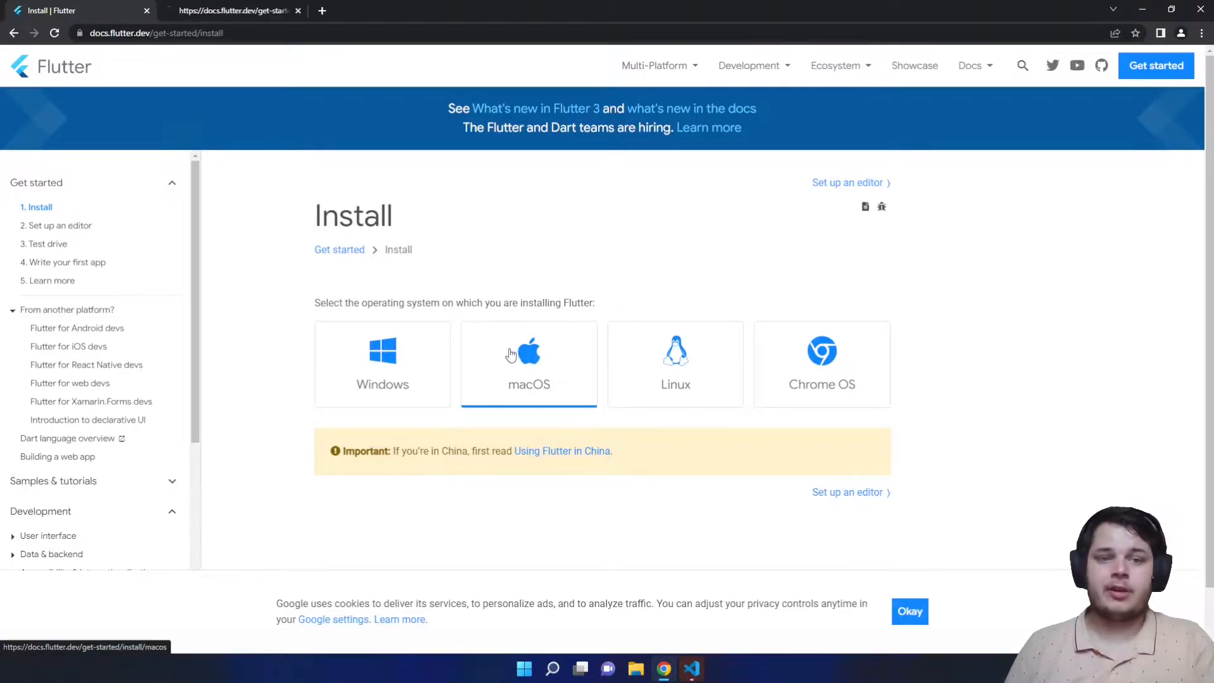
{"action": "left_click", "coordinate": [391, 394]}
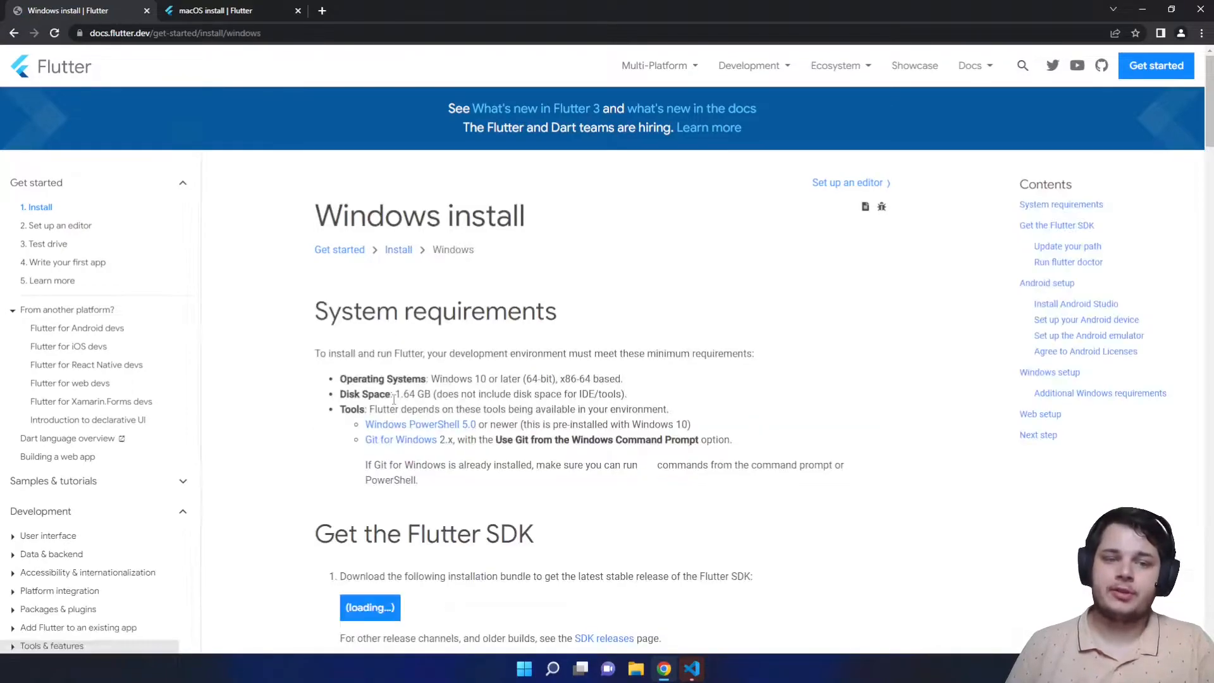
{"action": "left_click", "coordinate": [920, 610]}
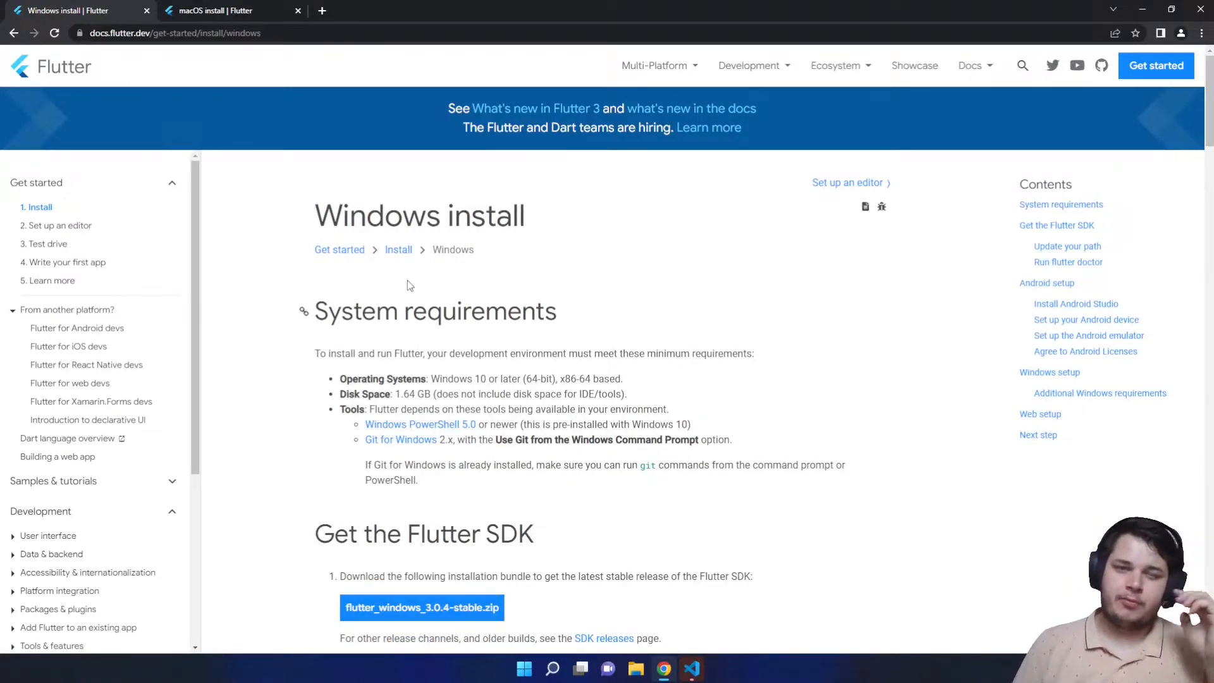
{"action": "scroll", "coordinate": [385, 266], "scroll_direction": "down", "scroll_amount": 1}
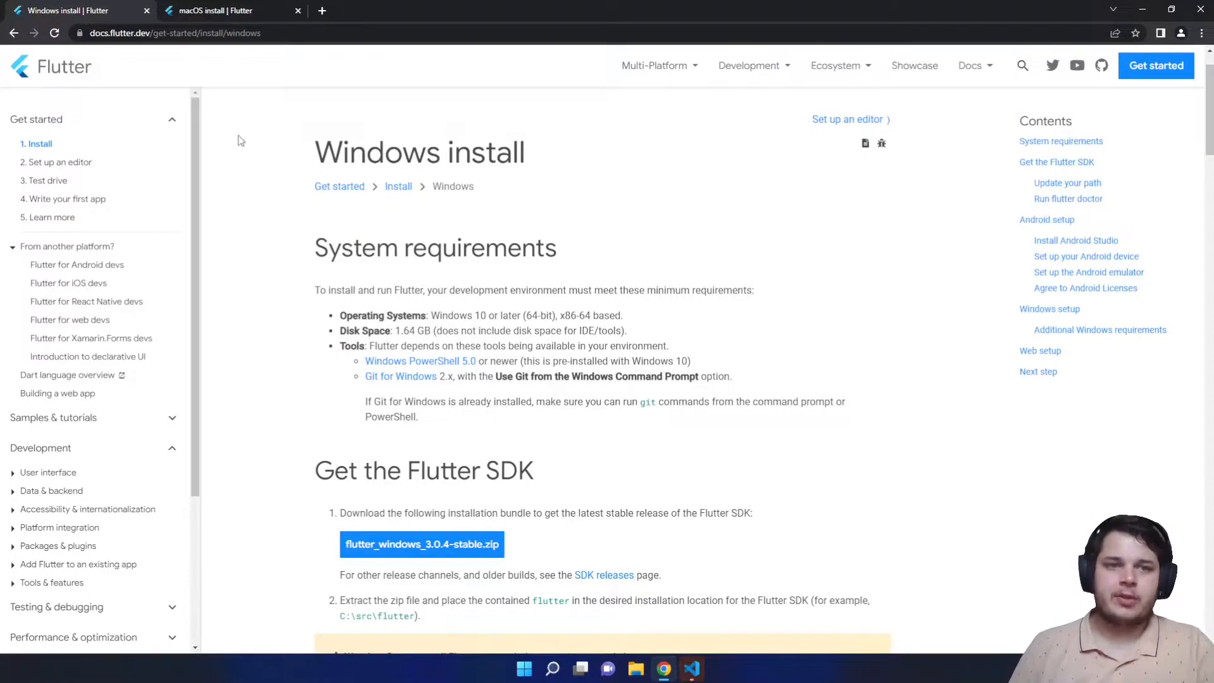
- Look over the macOS page, close it, and download flutter_windows_3.0.4-stable.zip
{"action": "left_click", "coordinate": [230, 11]}
{"action": "scroll", "coordinate": [409, 310], "scroll_direction": "down", "scroll_amount": 1}
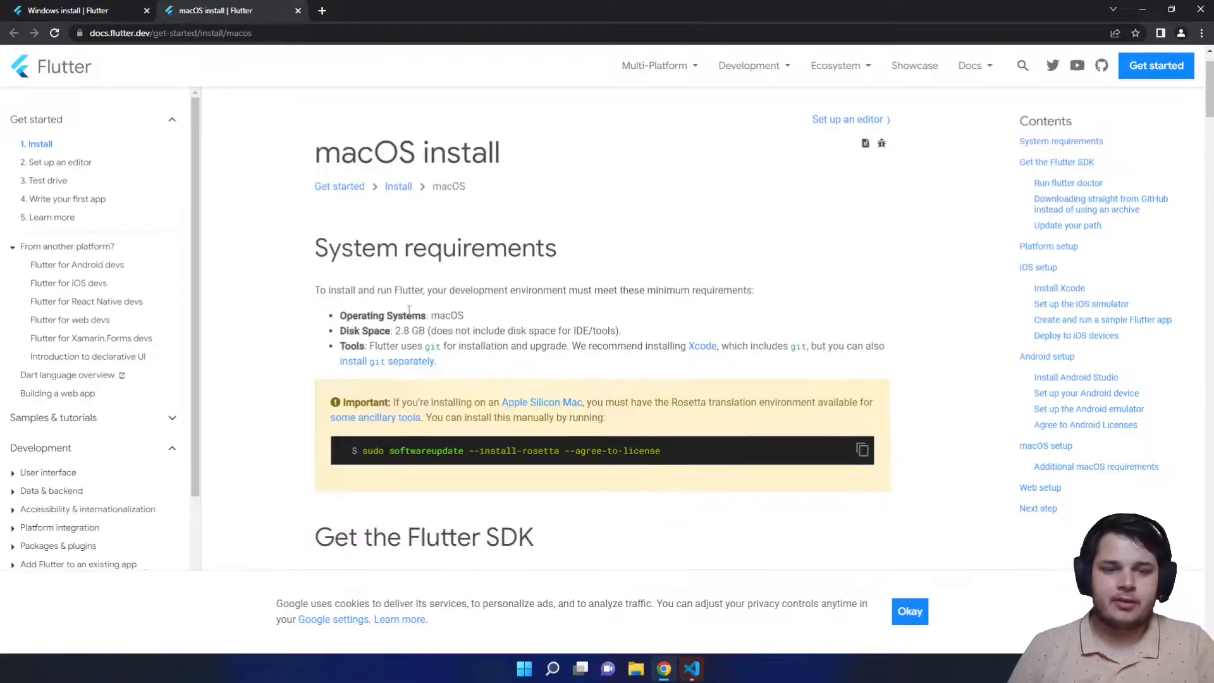
{"action": "scroll", "coordinate": [681, 488], "scroll_direction": "down", "scroll_amount": 4}
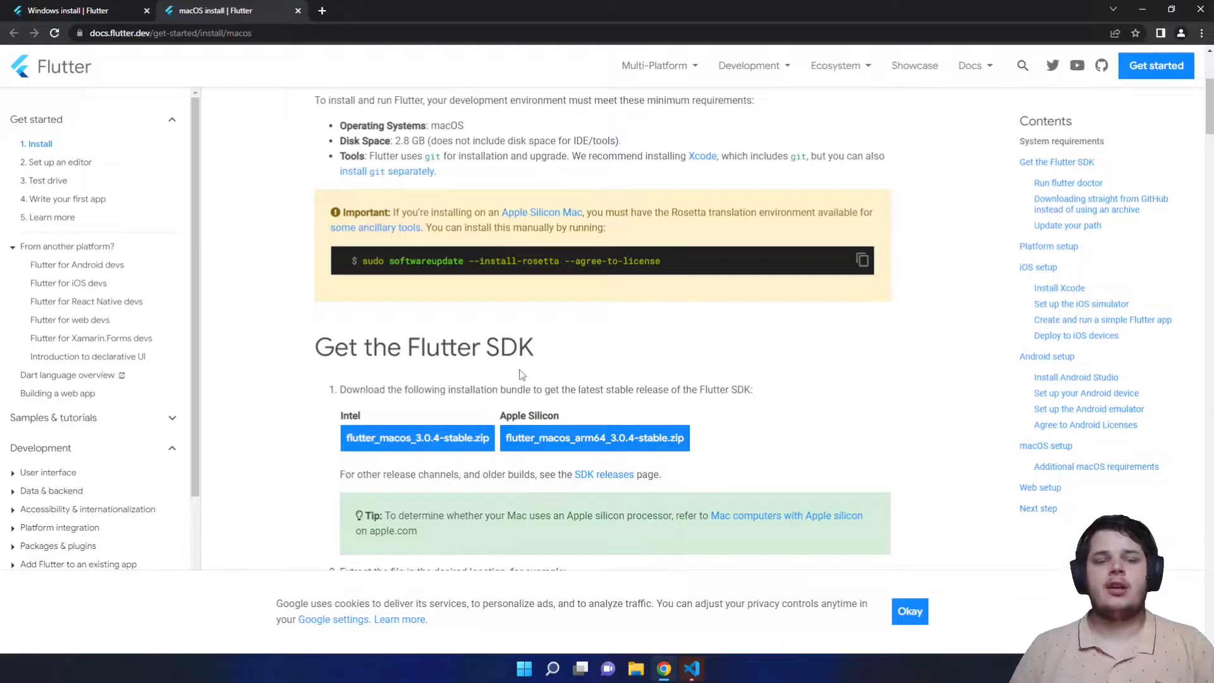
{"action": "scroll", "coordinate": [321, 291], "scroll_direction": "down", "scroll_amount": 3}
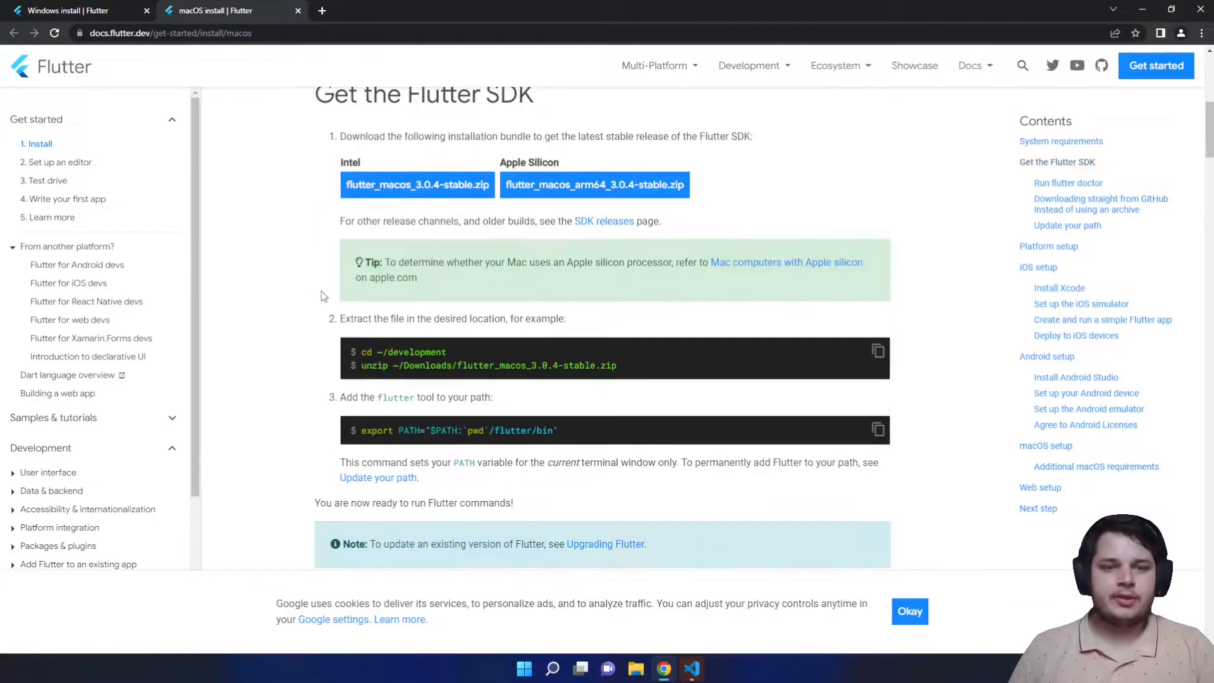
{"action": "middle_click", "coordinate": [218, 11]}
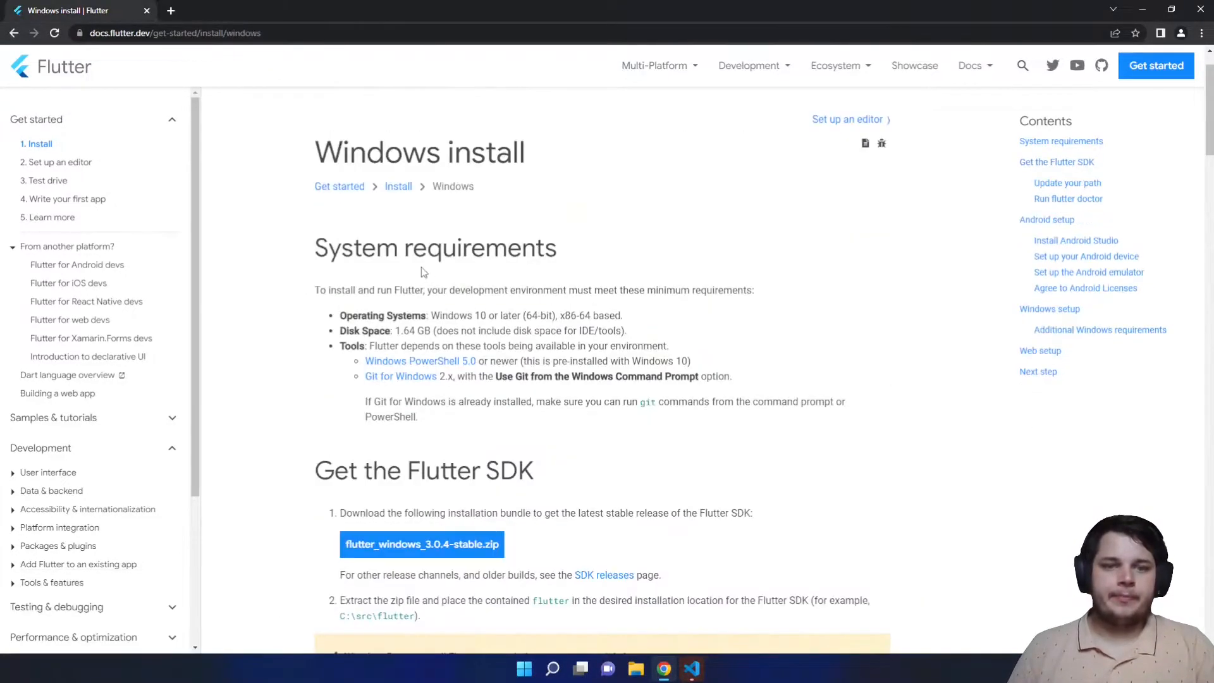
{"action": "scroll", "coordinate": [417, 269], "scroll_direction": "down", "scroll_amount": 2}
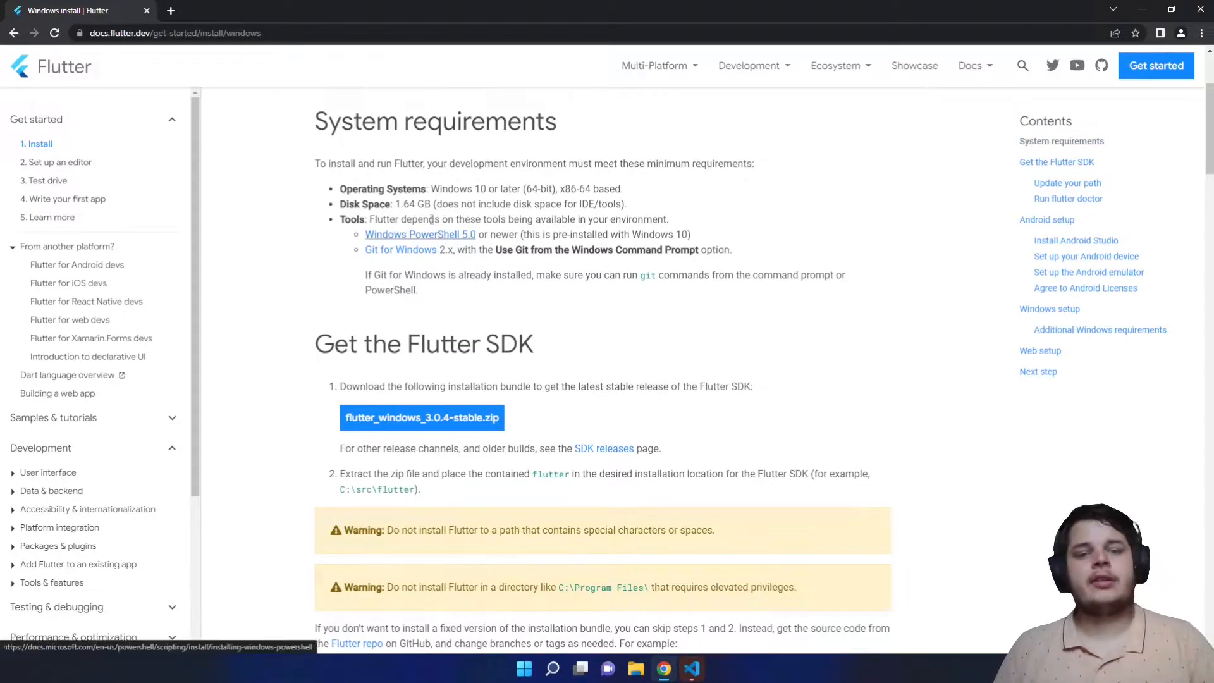
{"action": "left_click", "coordinate": [443, 423]}
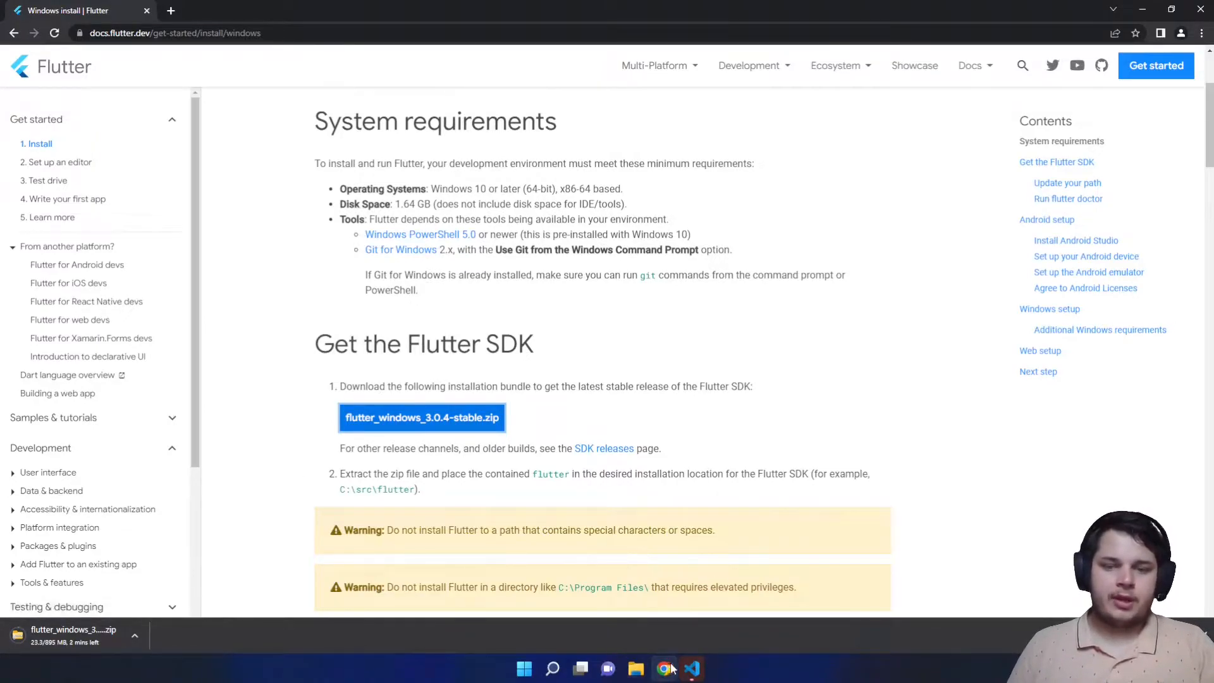
{"action": "left_click", "coordinate": [692, 669]}
- Finish the VS Code installation, launch it maximized, and open File Explorer
{"action": "left_click", "coordinate": [711, 456]}
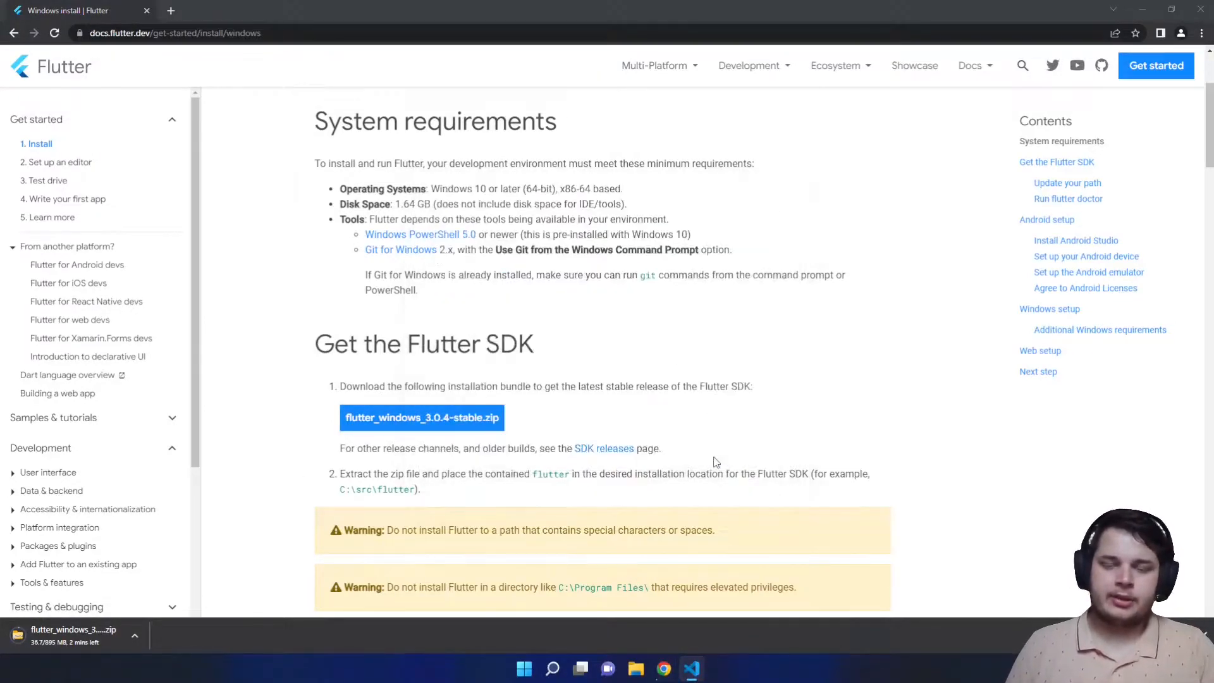
{"action": "right_click", "coordinate": [702, 673]}
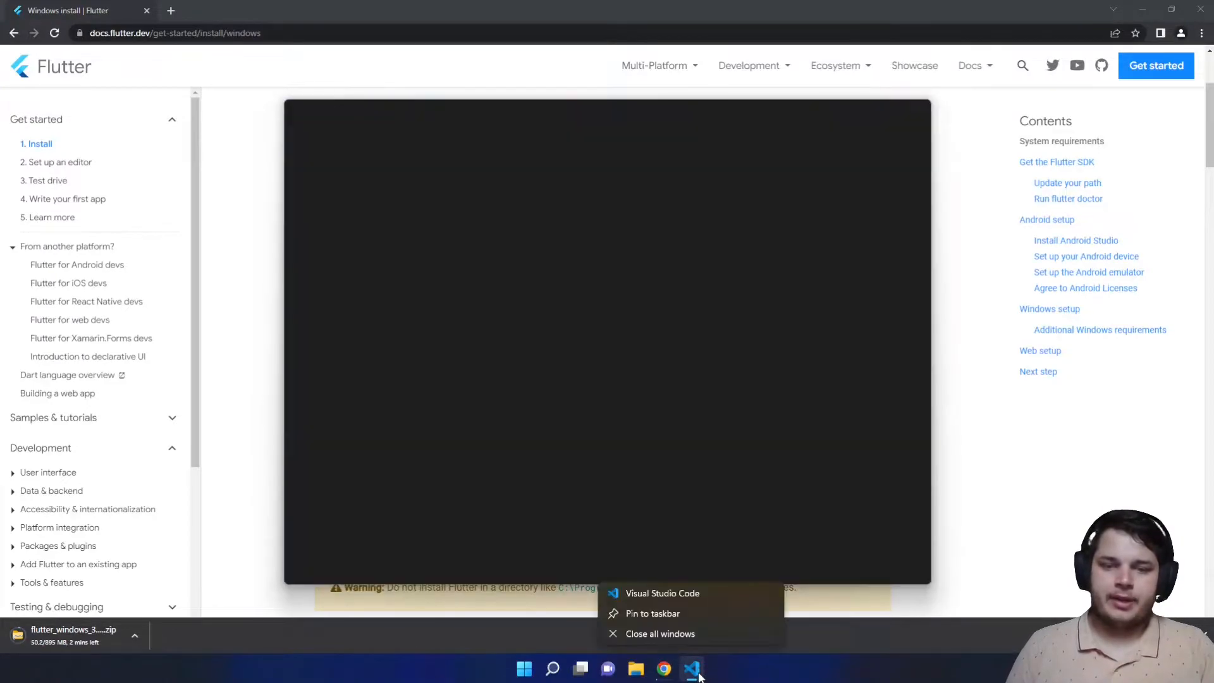
{"action": "left_click", "coordinate": [635, 614]}
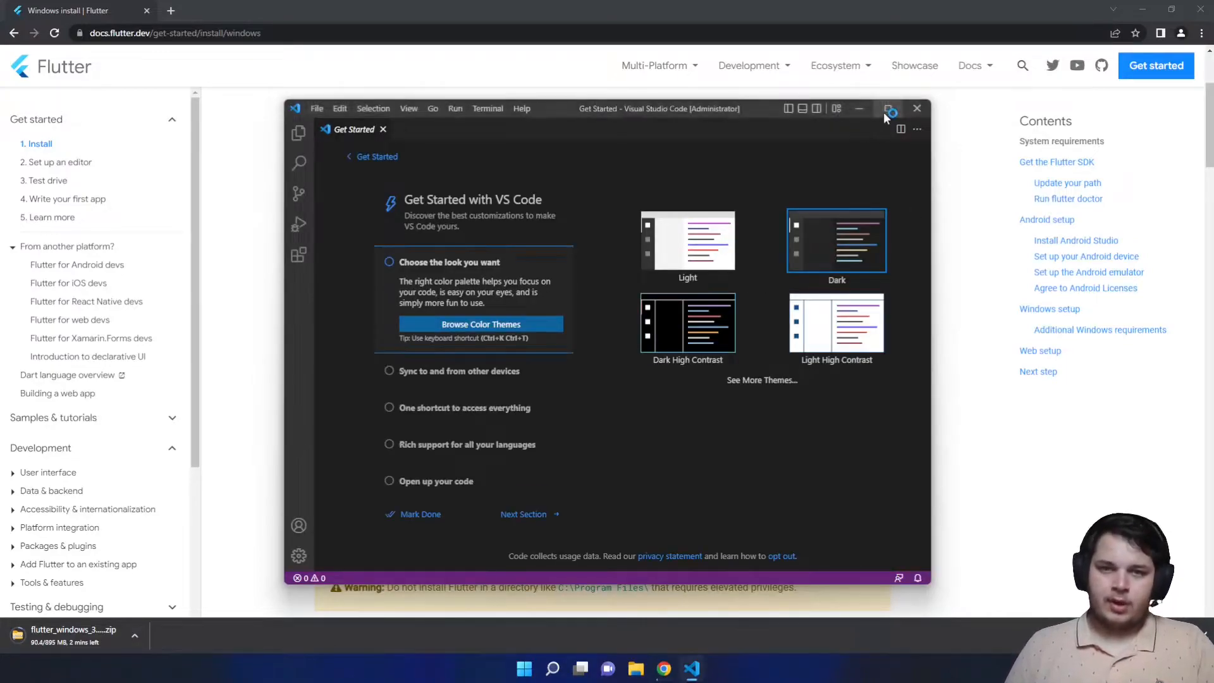
{"action": "left_click", "coordinate": [885, 110]}
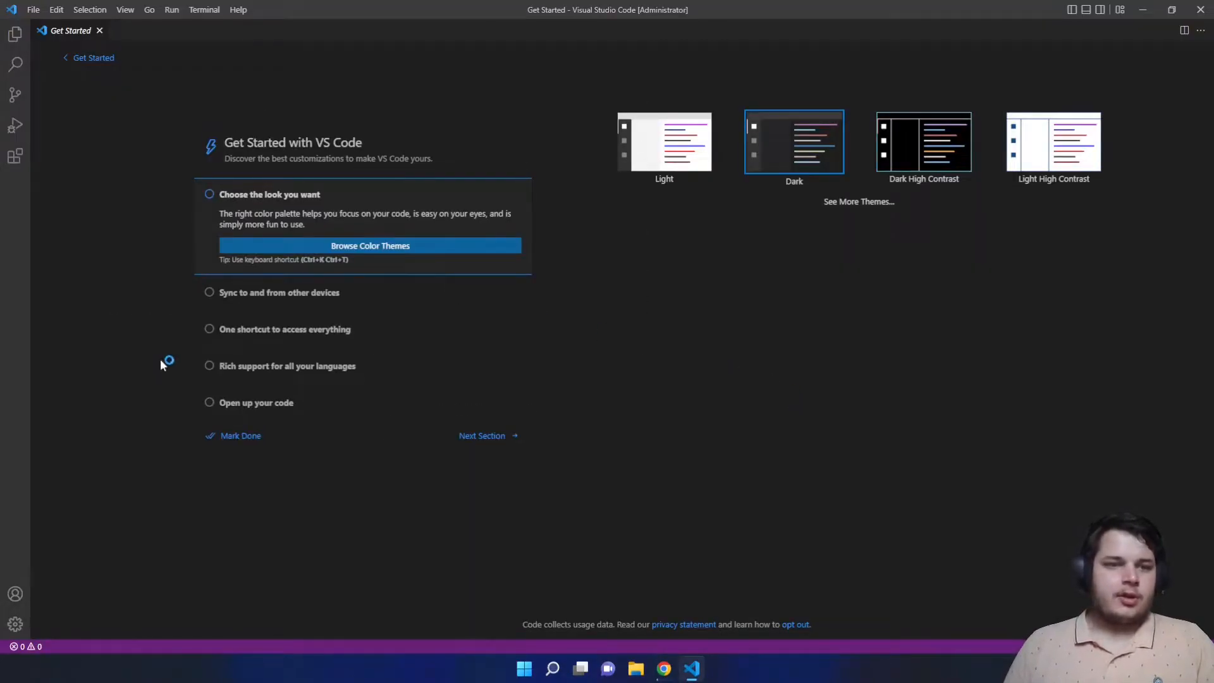
{"action": "left_click", "coordinate": [637, 669]}
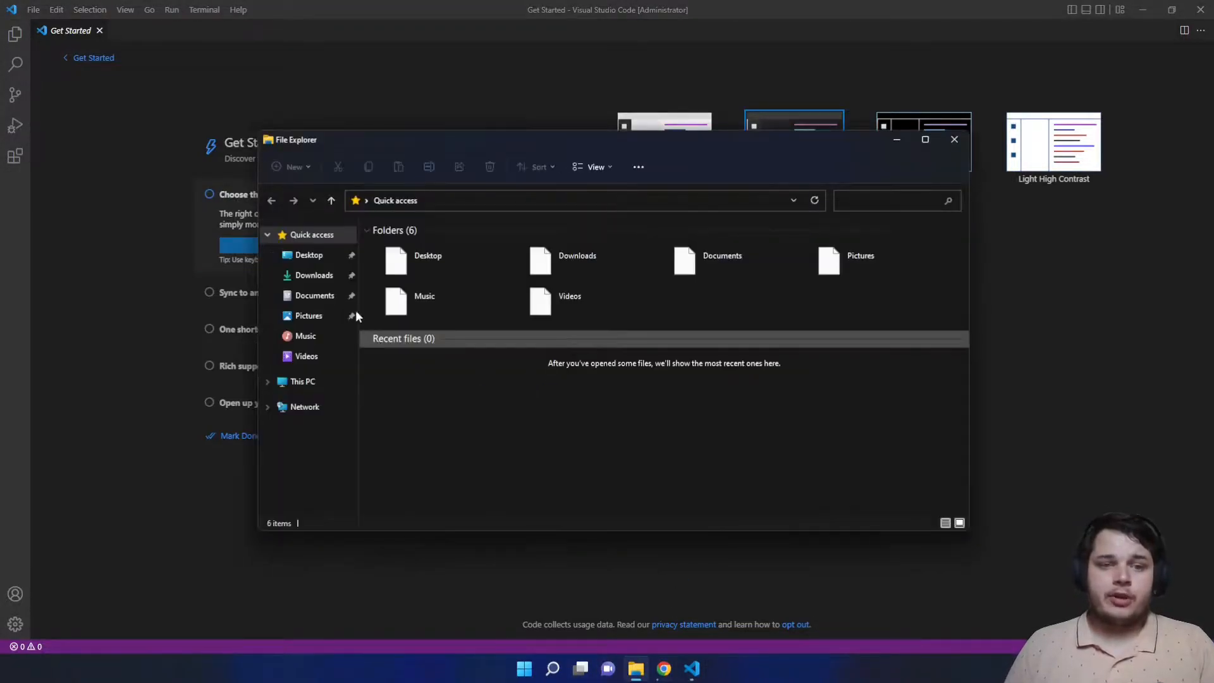
- In Documents, create a new folder named 'Fiutter Projects'
{"action": "left_click", "coordinate": [314, 296]}
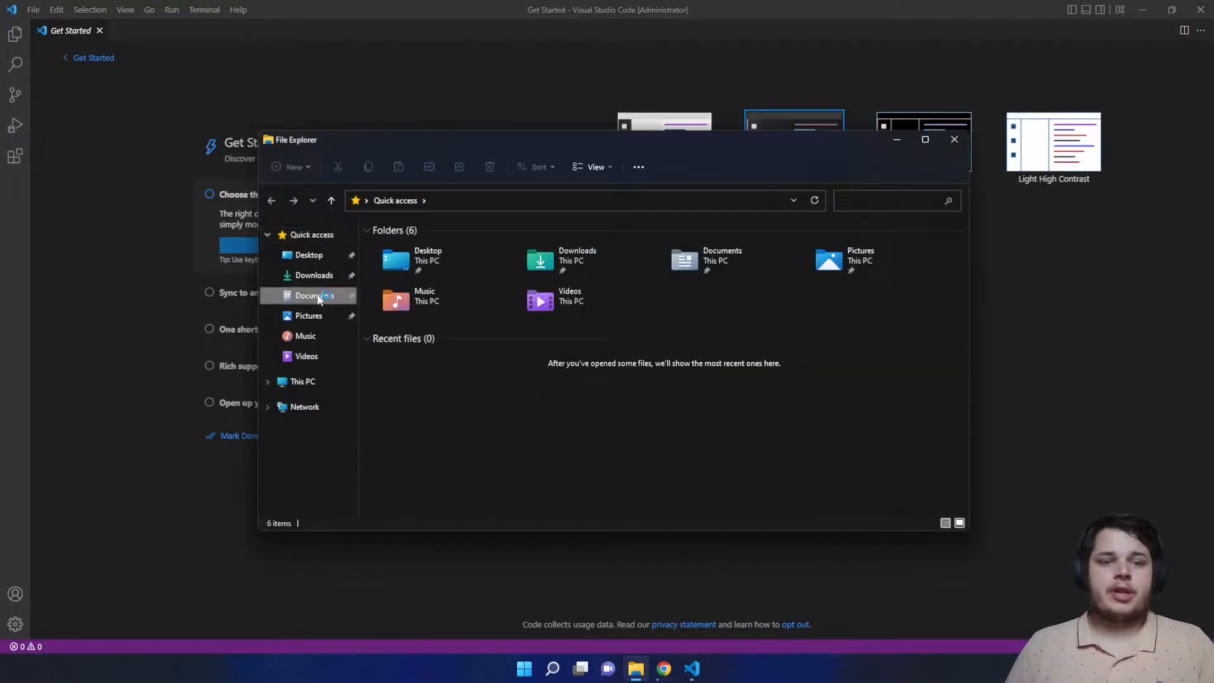
{"action": "right_click", "coordinate": [529, 370]}
{"action": "mouse_move", "coordinate": [606, 468]}
{"action": "left_click", "coordinate": [763, 471]}
{"action": "type", "text": "Fiutter Projects"}
{"action": "key", "text": "Return"}
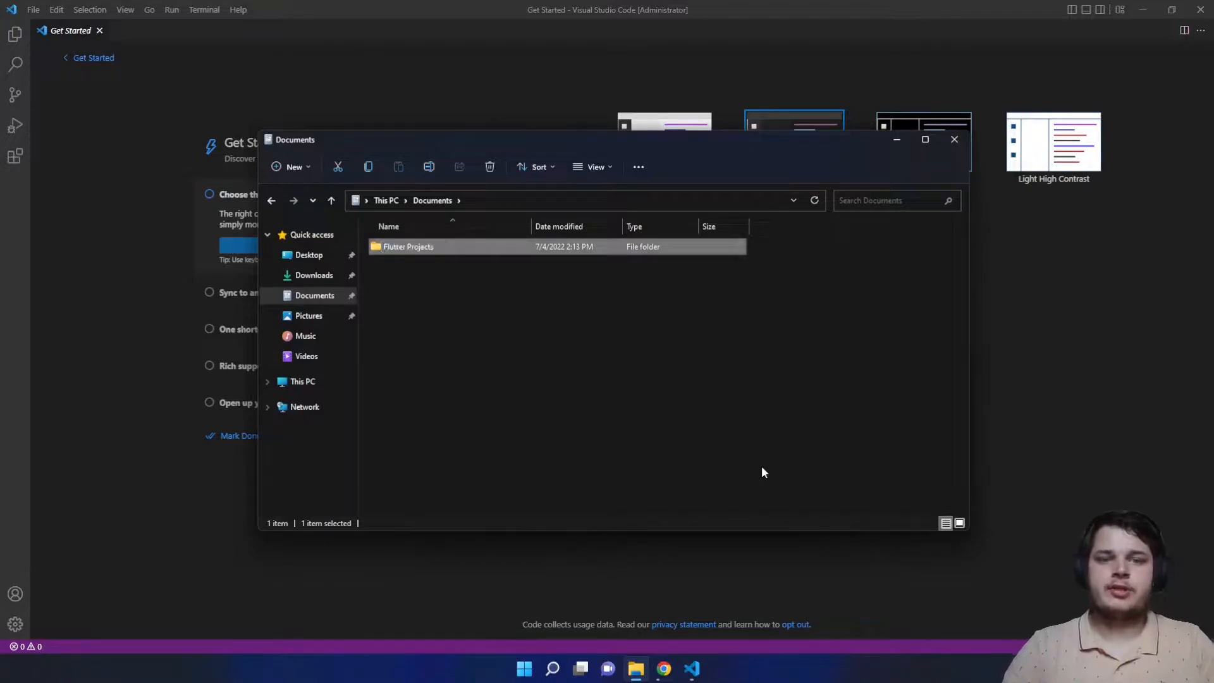
- Rename the folder to FlutterProjects, open it, and minimize File Explorer
{"action": "left_click", "coordinate": [408, 247]}
{"action": "left_click", "coordinate": [409, 247]}
{"action": "key", "text": "Return"}
{"action": "left_click", "coordinate": [450, 282]}
{"action": "double_click", "coordinate": [405, 249]}
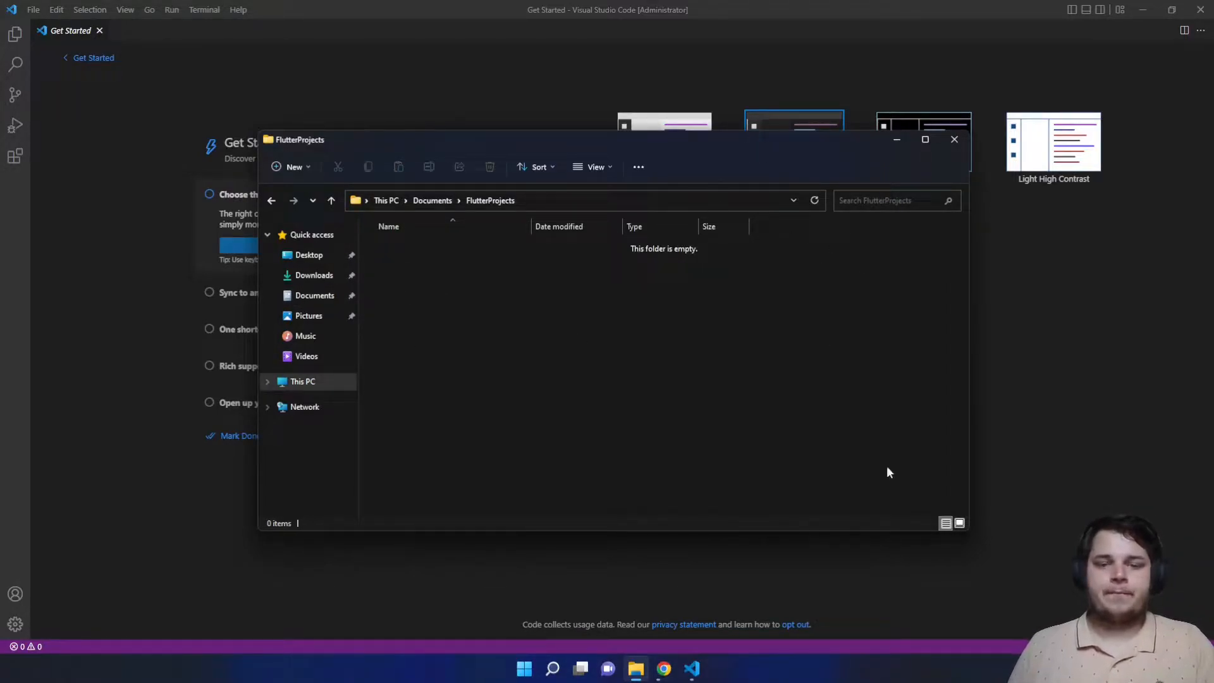
{"action": "left_click", "coordinate": [635, 668]}
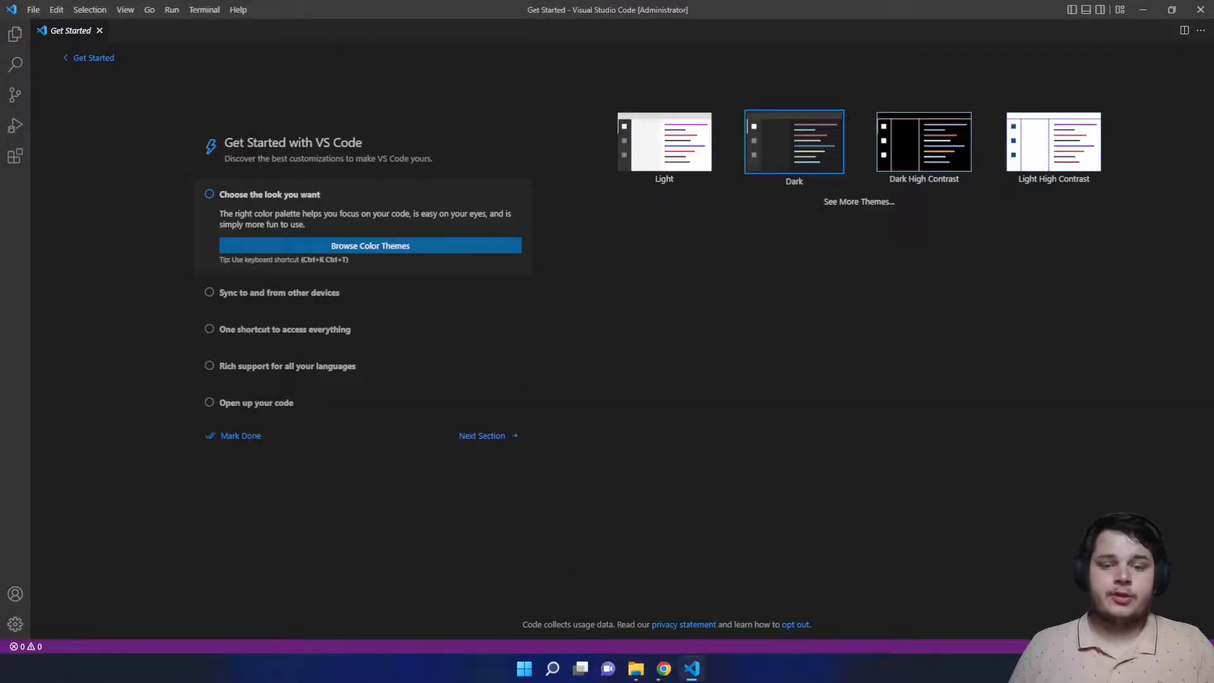
- Switch back to Chrome and enter 'android studio' in a new tab's address bar
{"action": "left_click", "coordinate": [664, 670]}
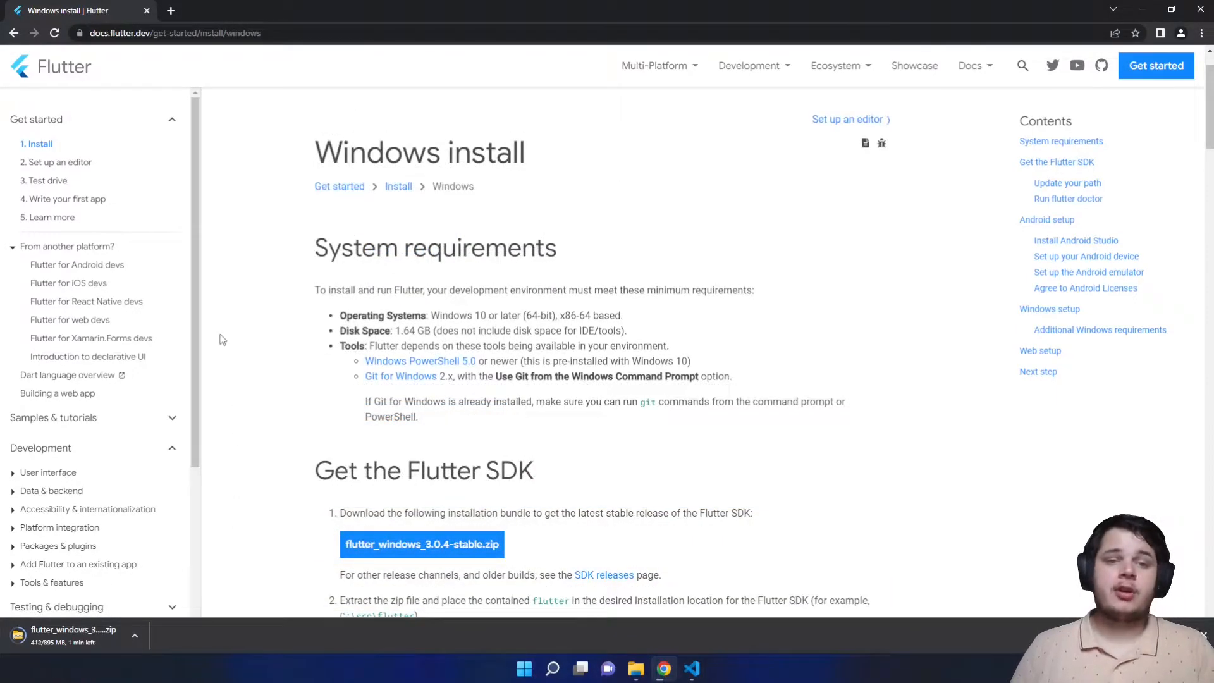
{"action": "left_click", "coordinate": [170, 10]}
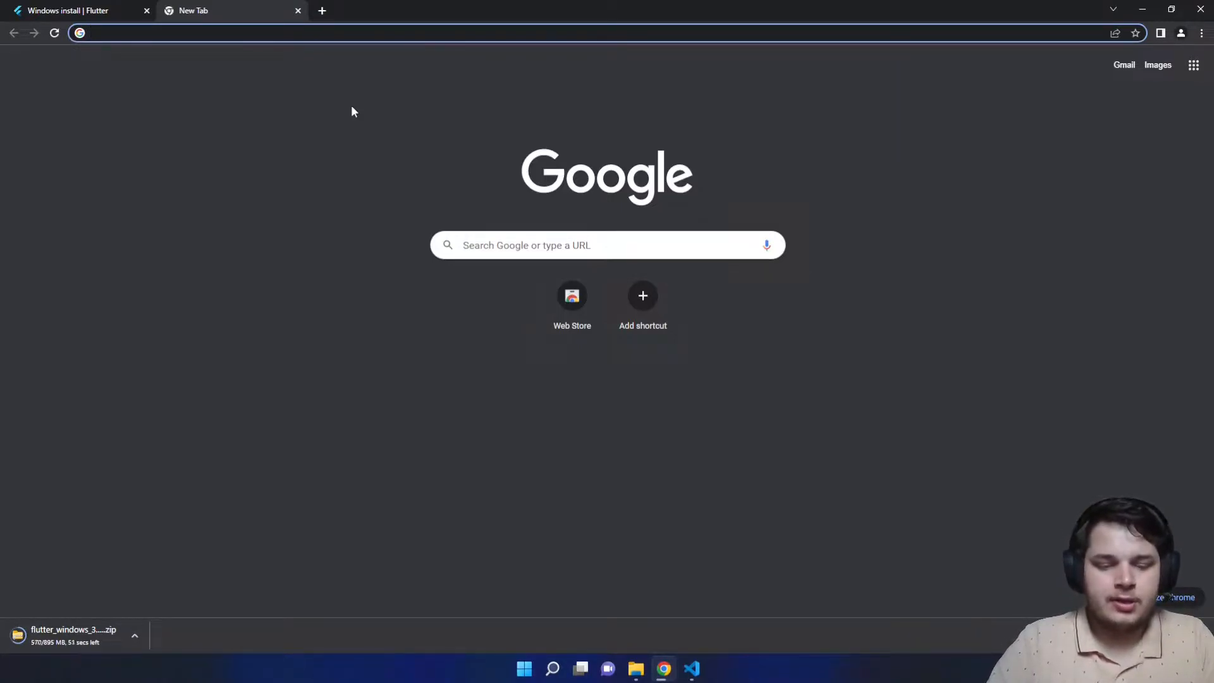
{"action": "type", "text": "android studio"}
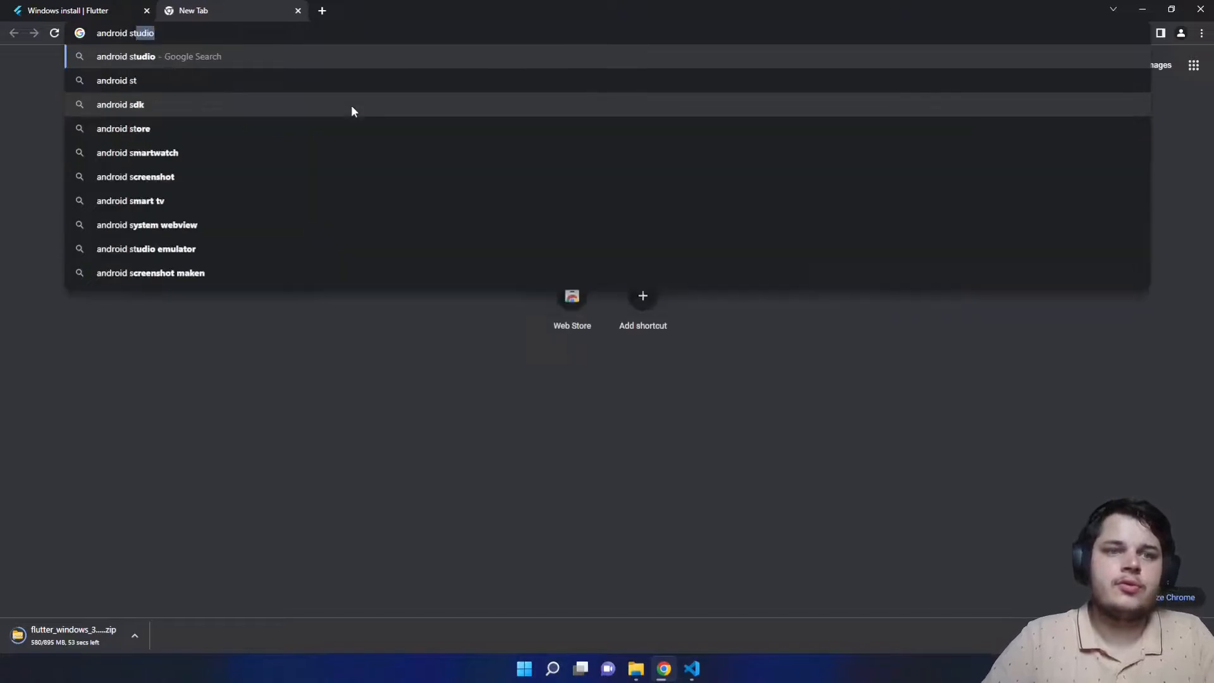
- Search for android studio and reach its download page, dismissing the cookie notice
{"action": "key", "text": "Return"}
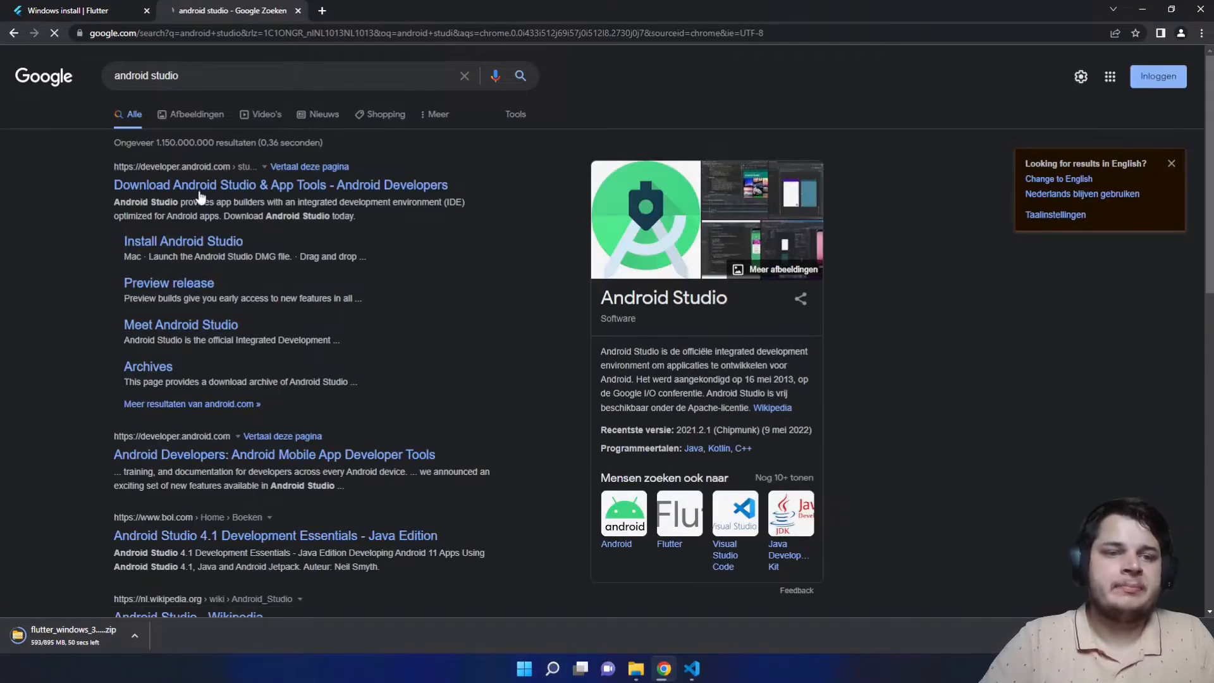
{"action": "left_click", "coordinate": [164, 242]}
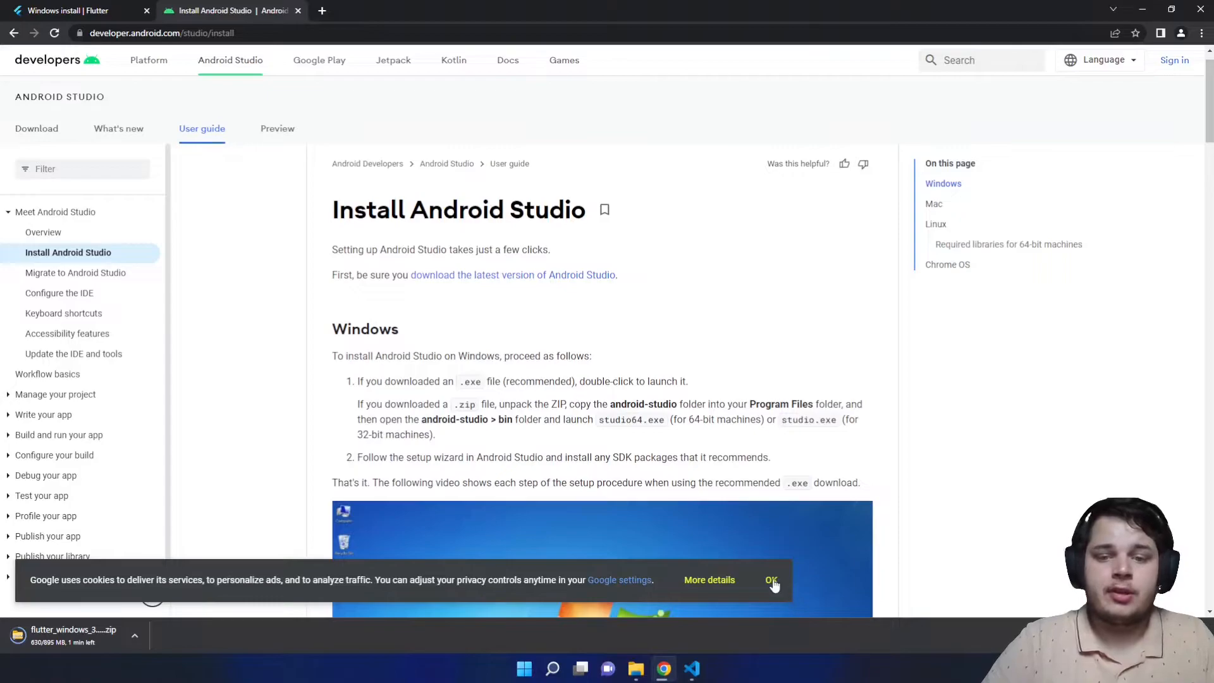
{"action": "left_click", "coordinate": [771, 579]}
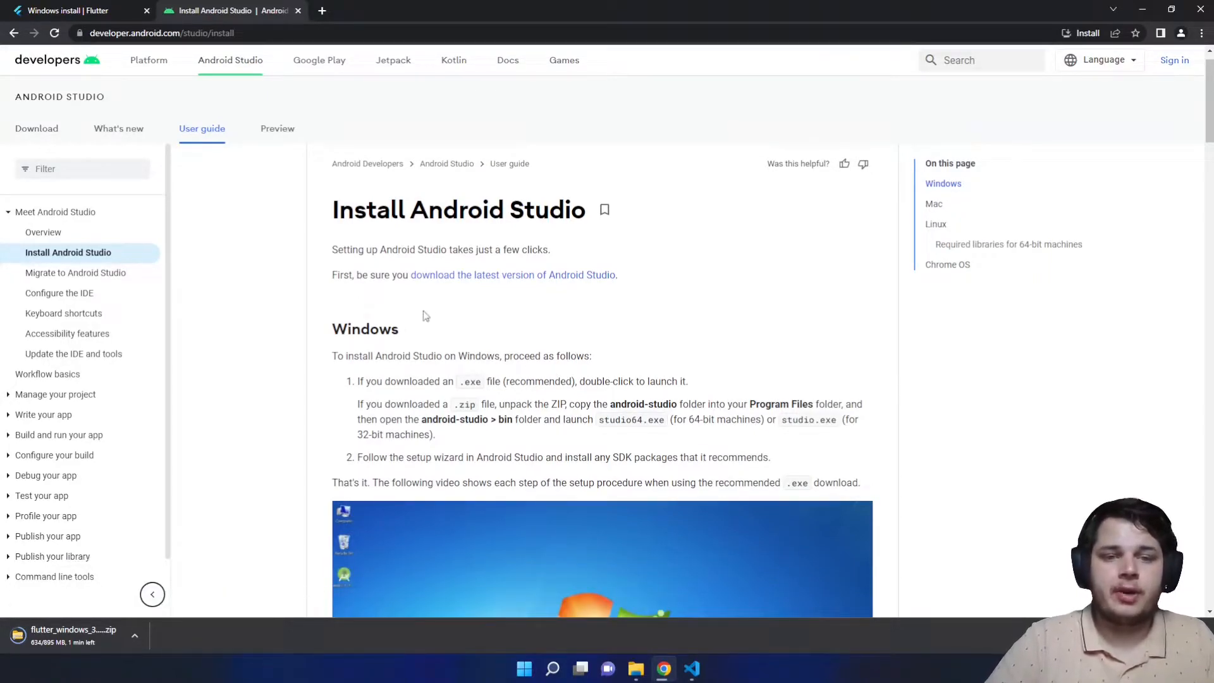
{"action": "left_click", "coordinate": [486, 279]}
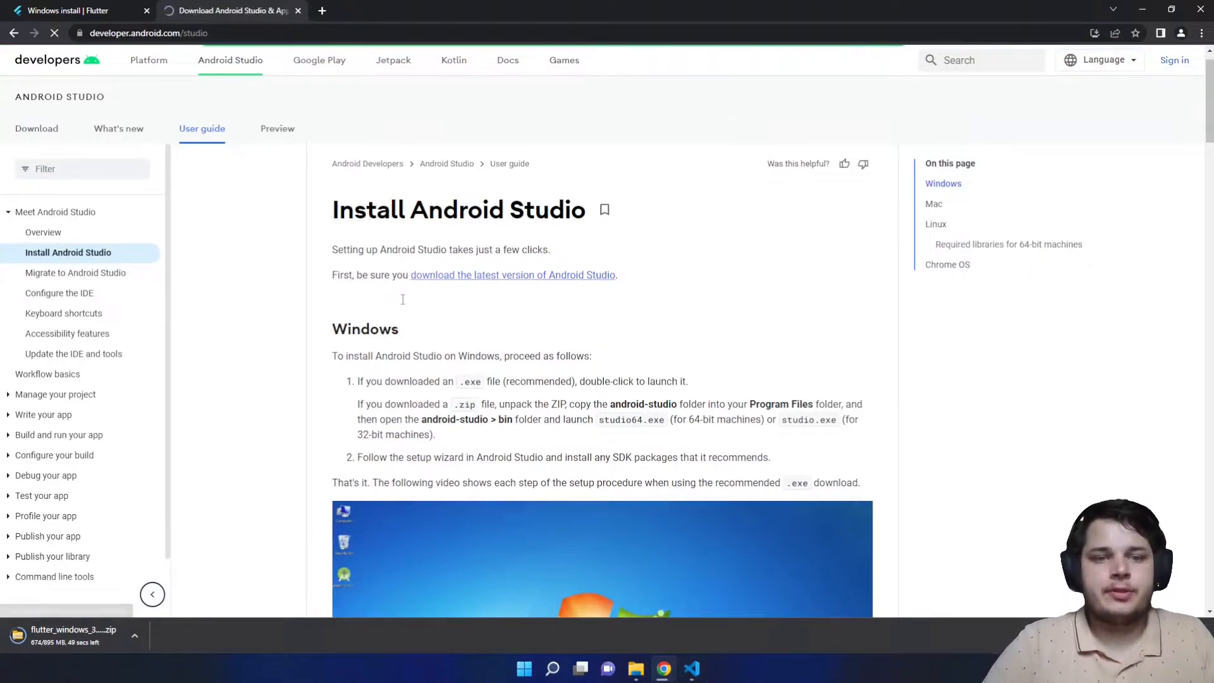
- Accept the terms and start downloading the Android Studio Chipmunk installer
{"action": "left_click", "coordinate": [601, 365]}
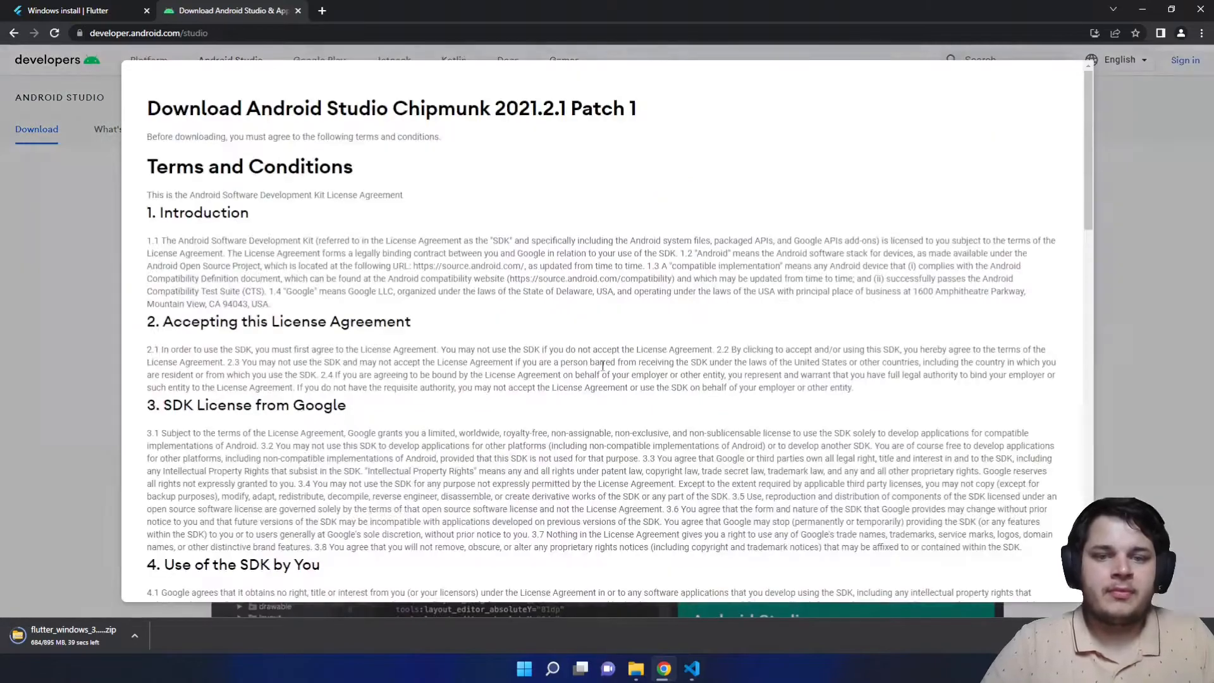
{"action": "scroll", "coordinate": [600, 373], "scroll_direction": "down", "scroll_amount": 15}
{"action": "left_click", "coordinate": [217, 492]}
{"action": "left_click", "coordinate": [215, 527]}
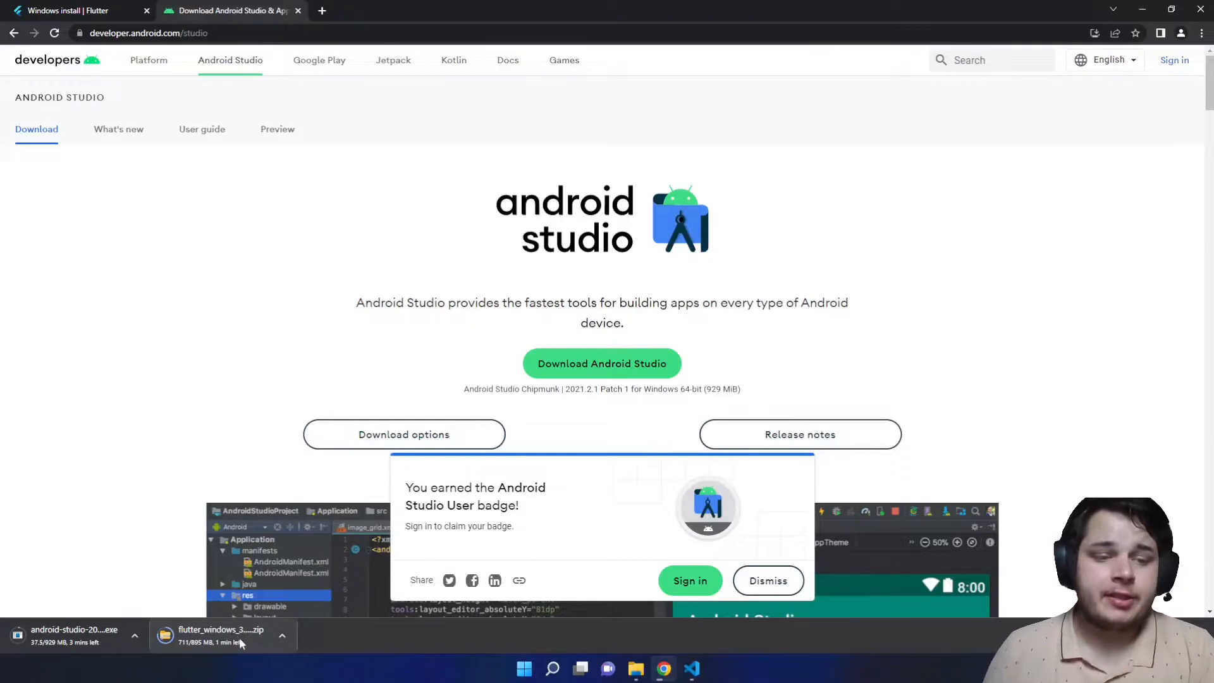
- Open Local Disk (C:) in File Explorer, briefly checking the Flutter Windows install page
{"action": "left_click", "coordinate": [635, 668]}
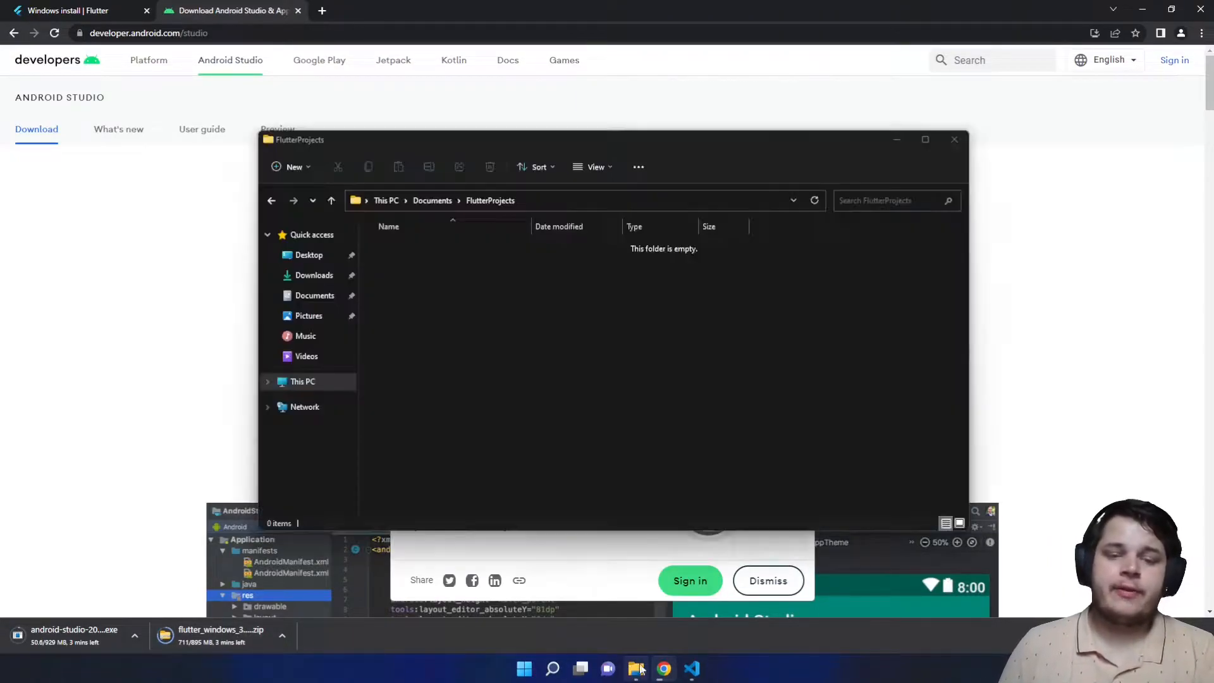
{"action": "left_click", "coordinate": [293, 382]}
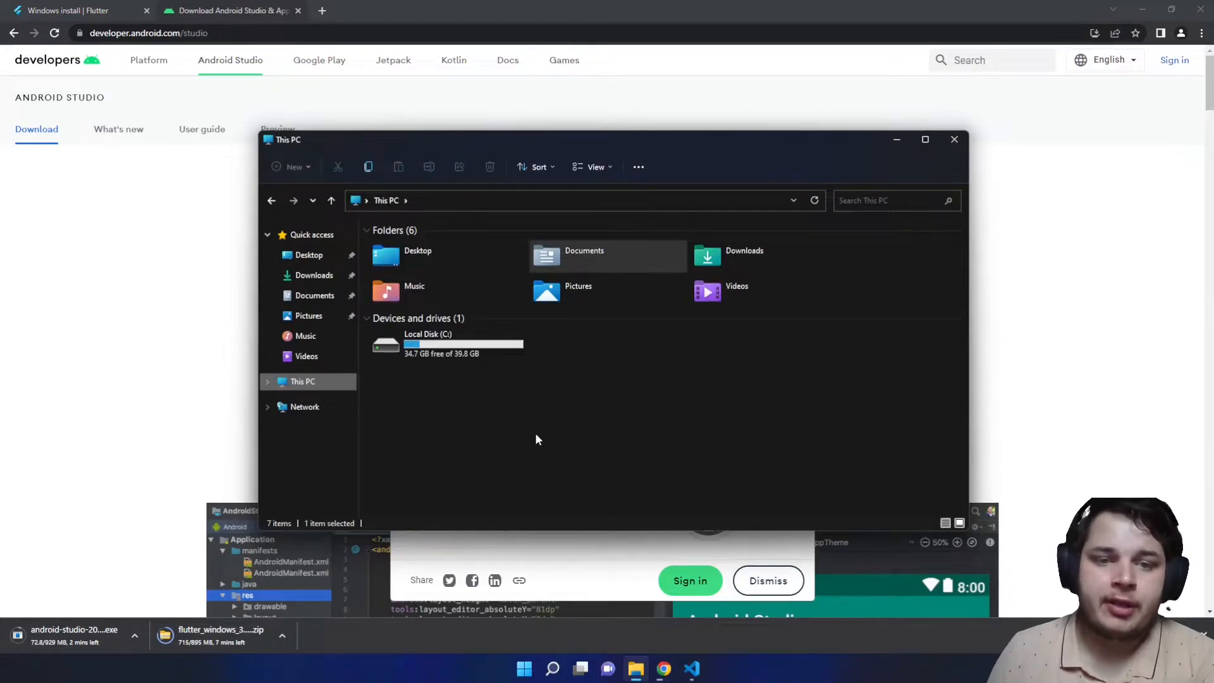
{"action": "double_click", "coordinate": [465, 351]}
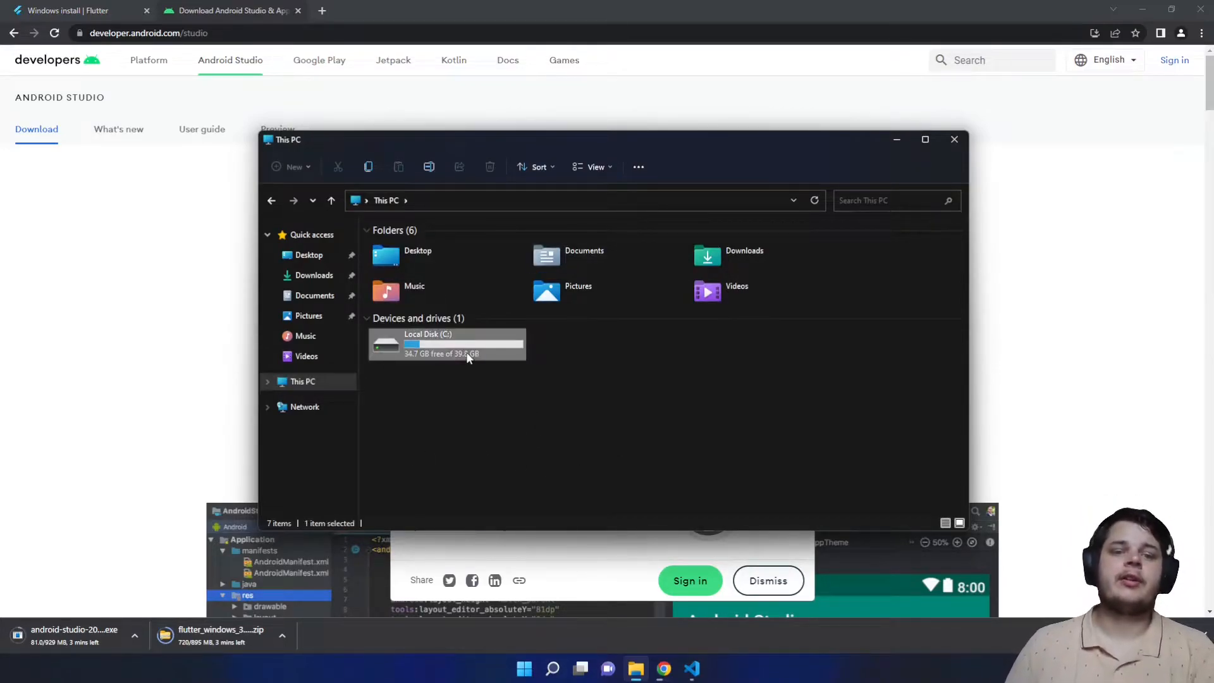
{"action": "right_click", "coordinate": [515, 435]}
{"action": "mouse_move", "coordinate": [603, 528]}
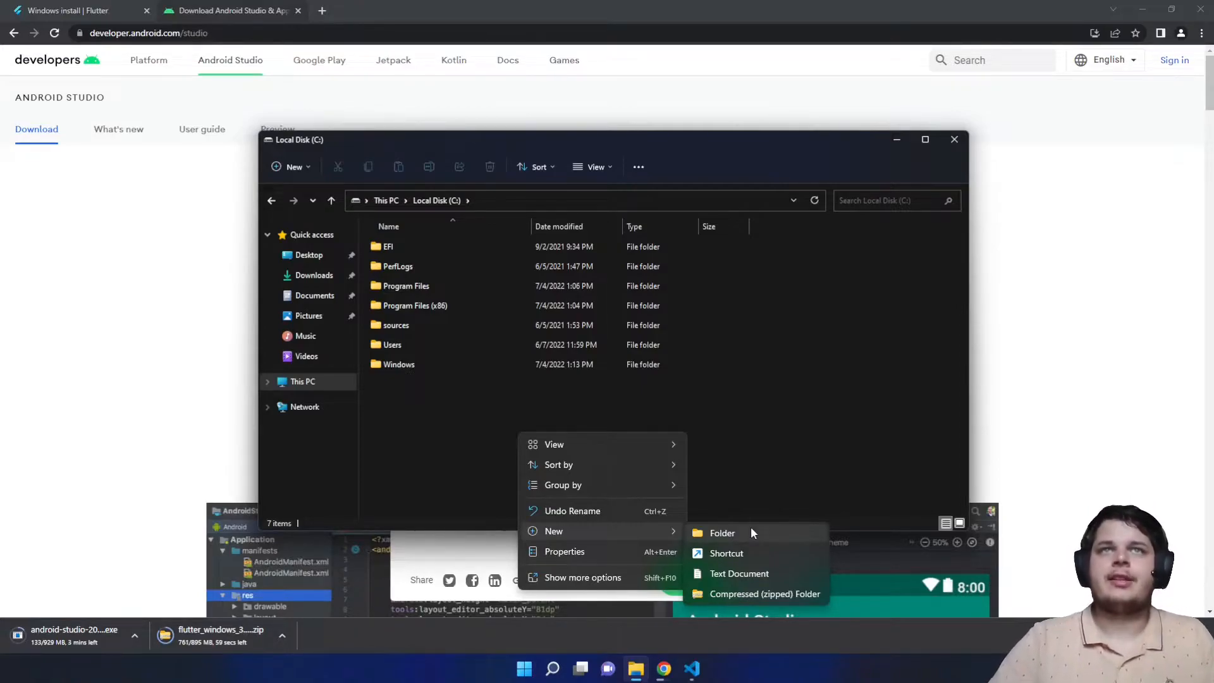
{"action": "left_click", "coordinate": [730, 397]}
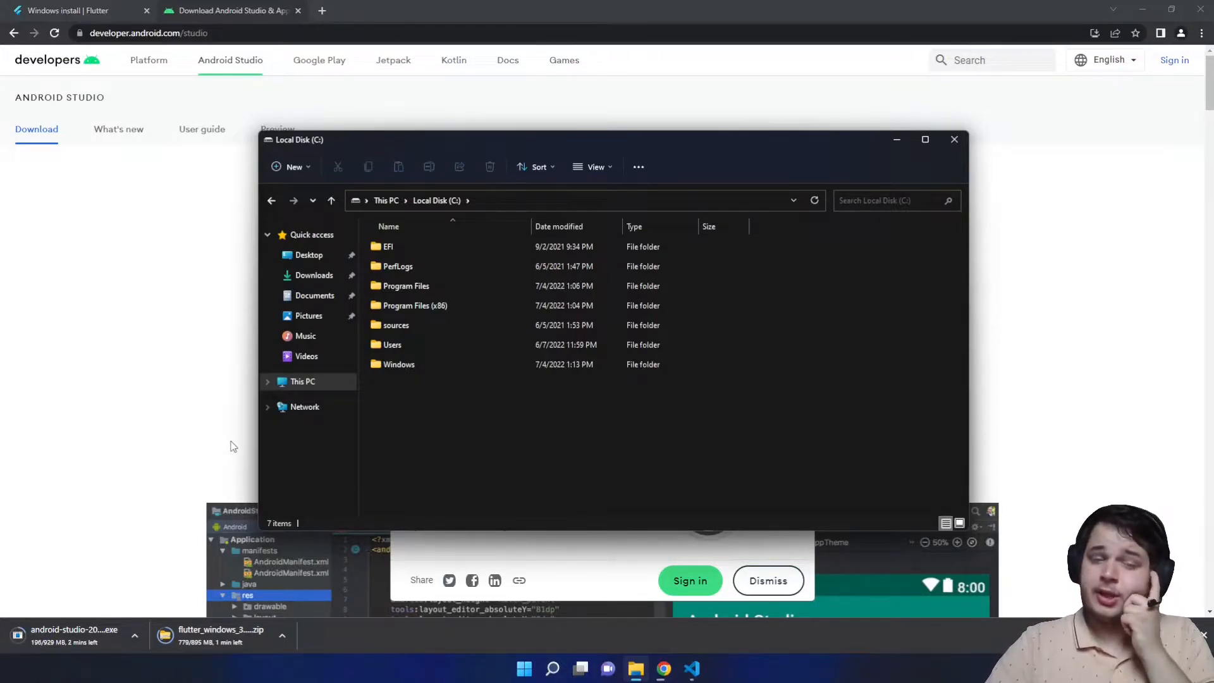
{"action": "left_click", "coordinate": [156, 285]}
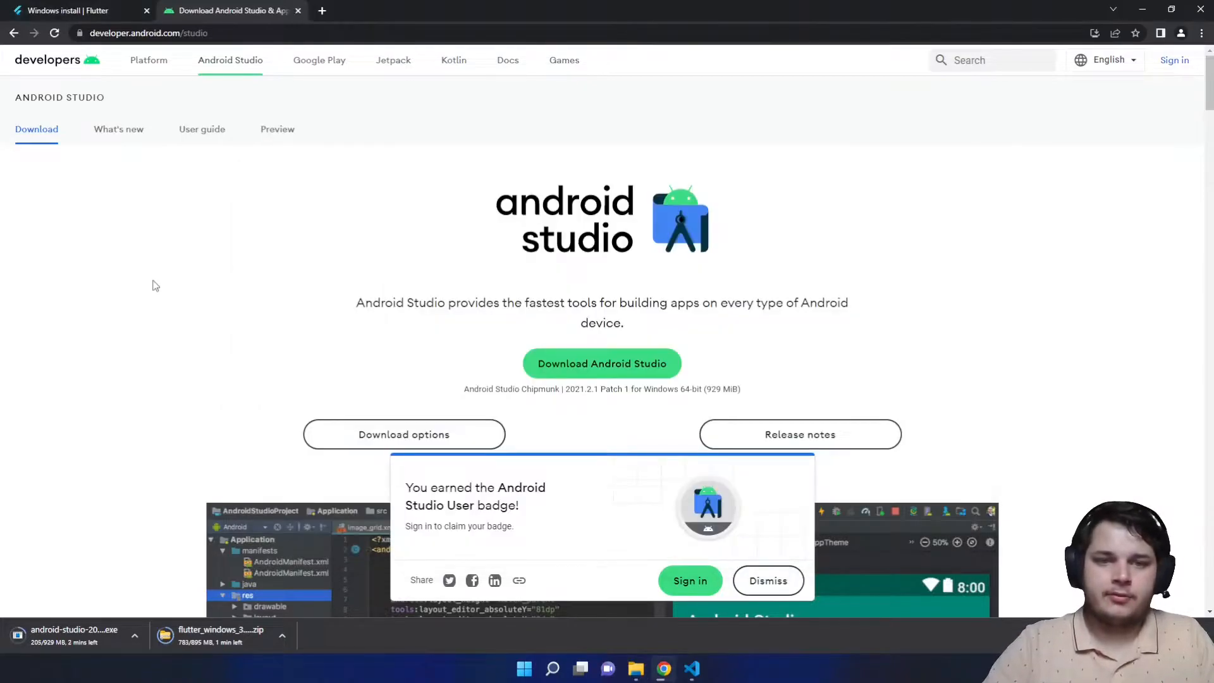
{"action": "left_click", "coordinate": [76, 10]}
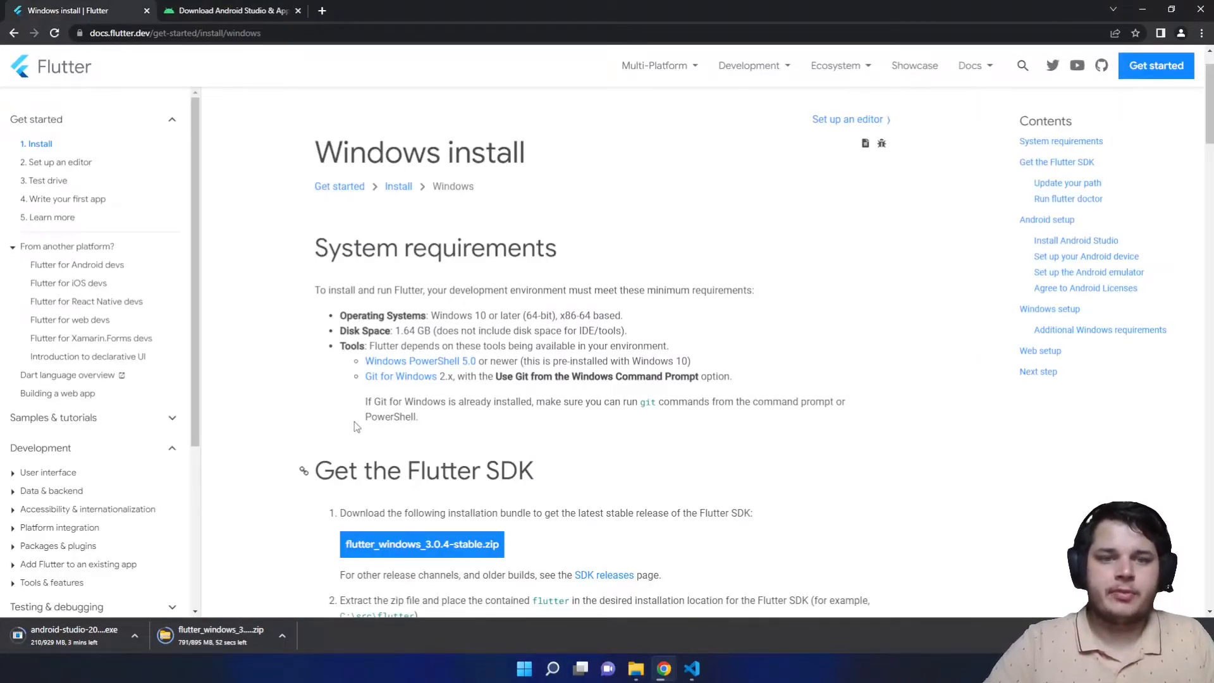
{"action": "left_click", "coordinate": [635, 668]}
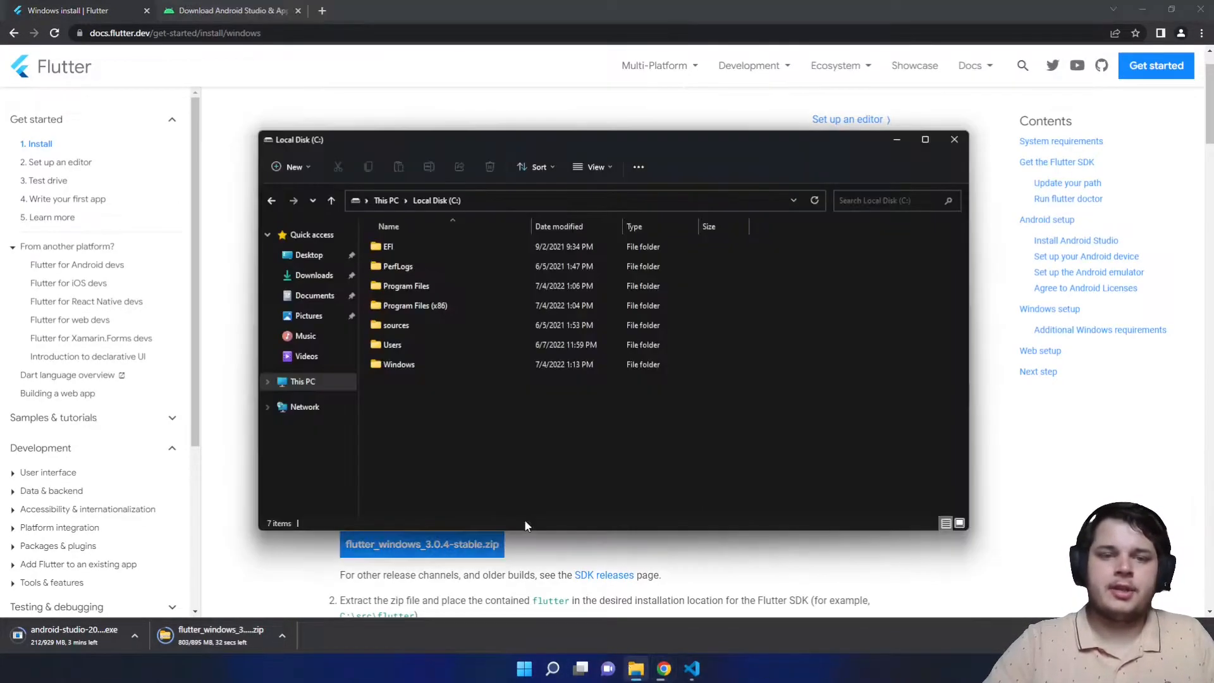
- Create a new folder named Libraries on C: and open it
{"action": "right_click", "coordinate": [407, 384]}
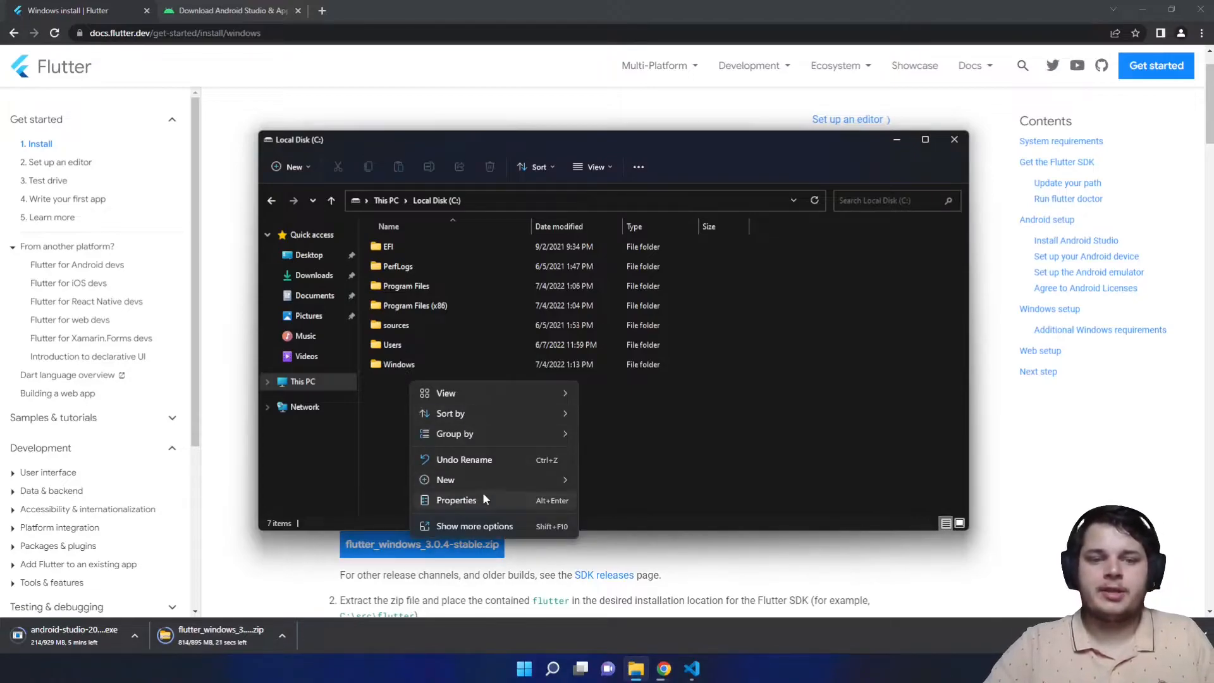
{"action": "mouse_move", "coordinate": [483, 480]}
{"action": "left_click", "coordinate": [653, 487]}
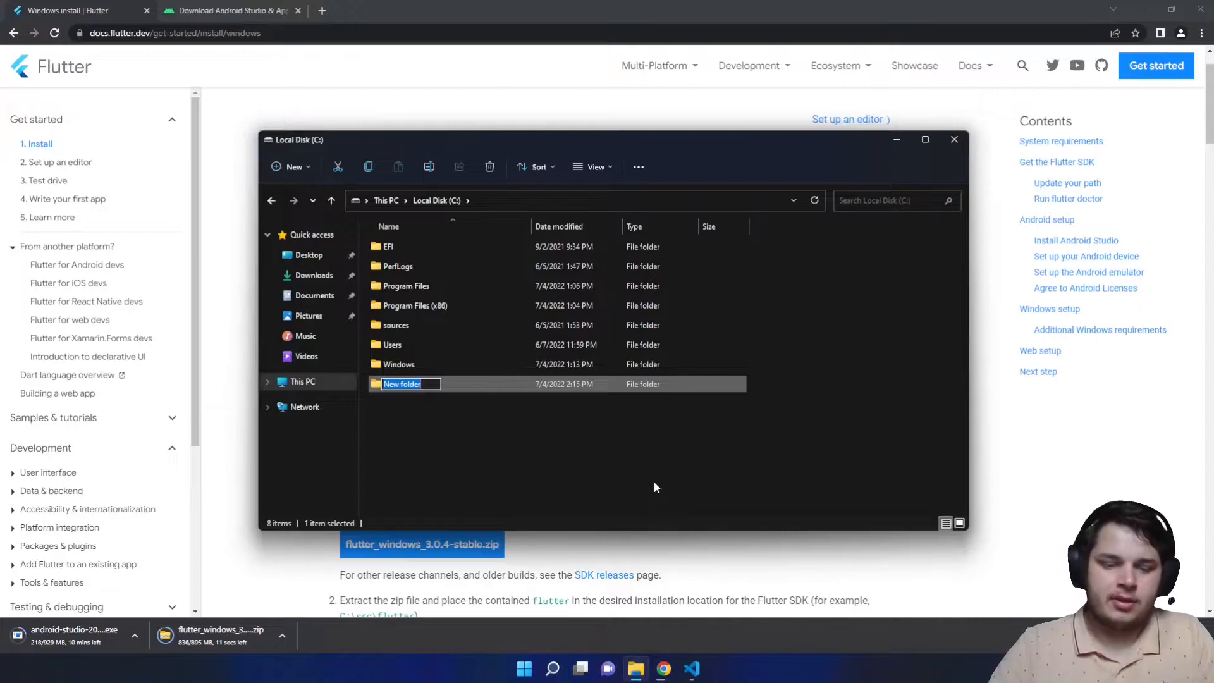
{"action": "type", "text": "Libraries"}
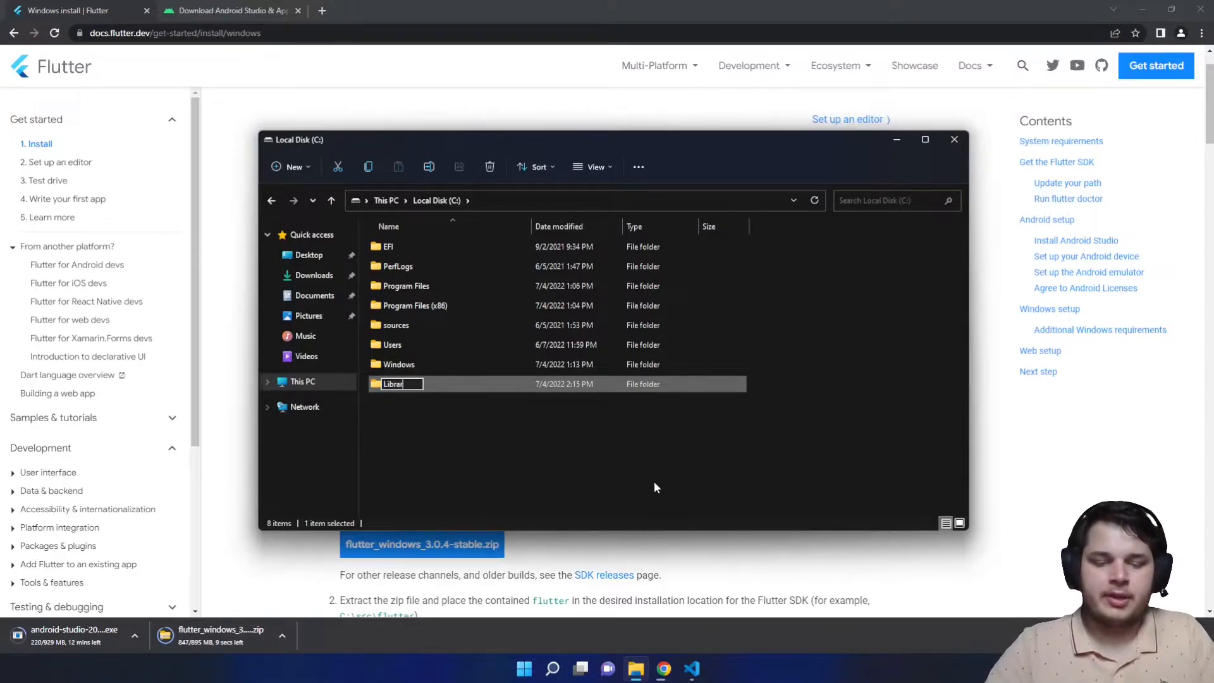
{"action": "key", "text": "Return"}
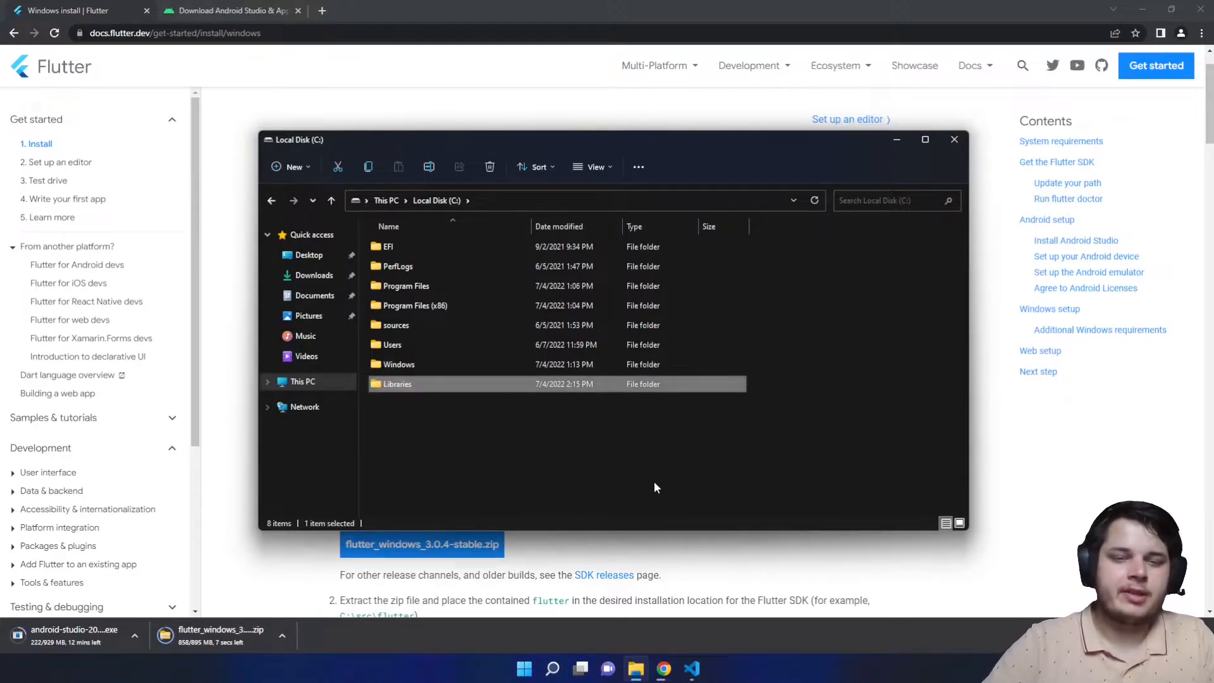
{"action": "key", "text": "Return"}
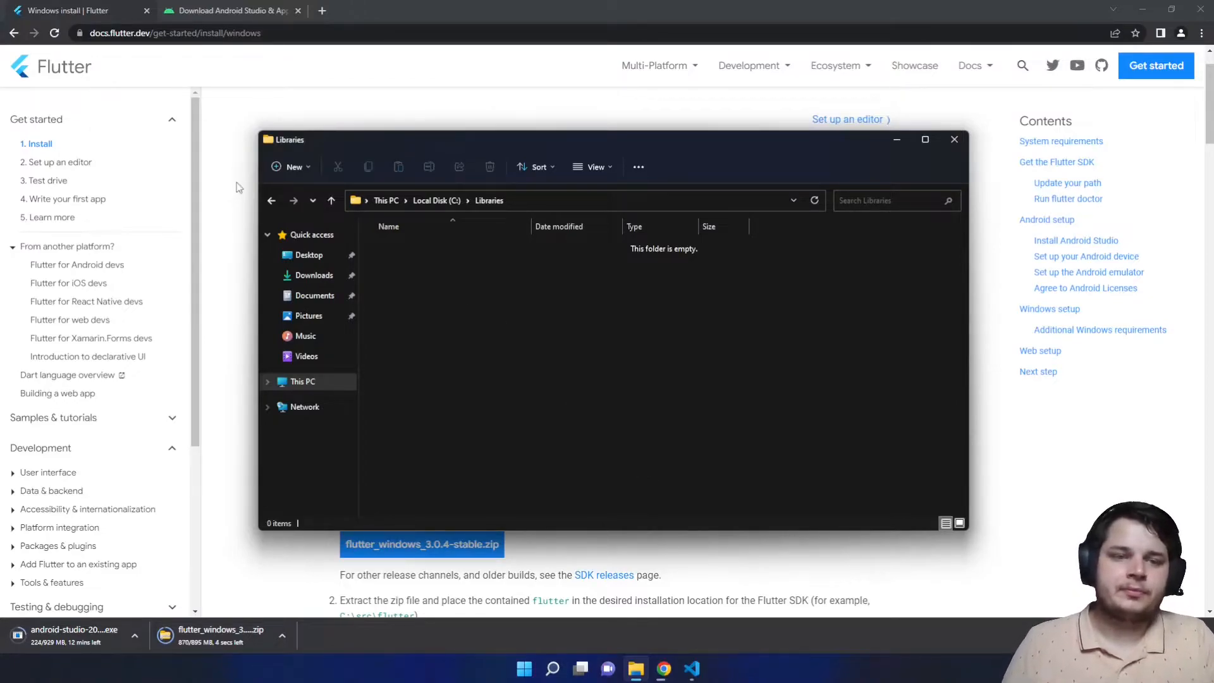
{"action": "mouse_move", "coordinate": [333, 147]}
{"action": "left_mouse_down"}
{"action": "mouse_move", "coordinate": [359, 144]}
{"action": "mouse_move", "coordinate": [345, 149]}
{"action": "left_mouse_up"}
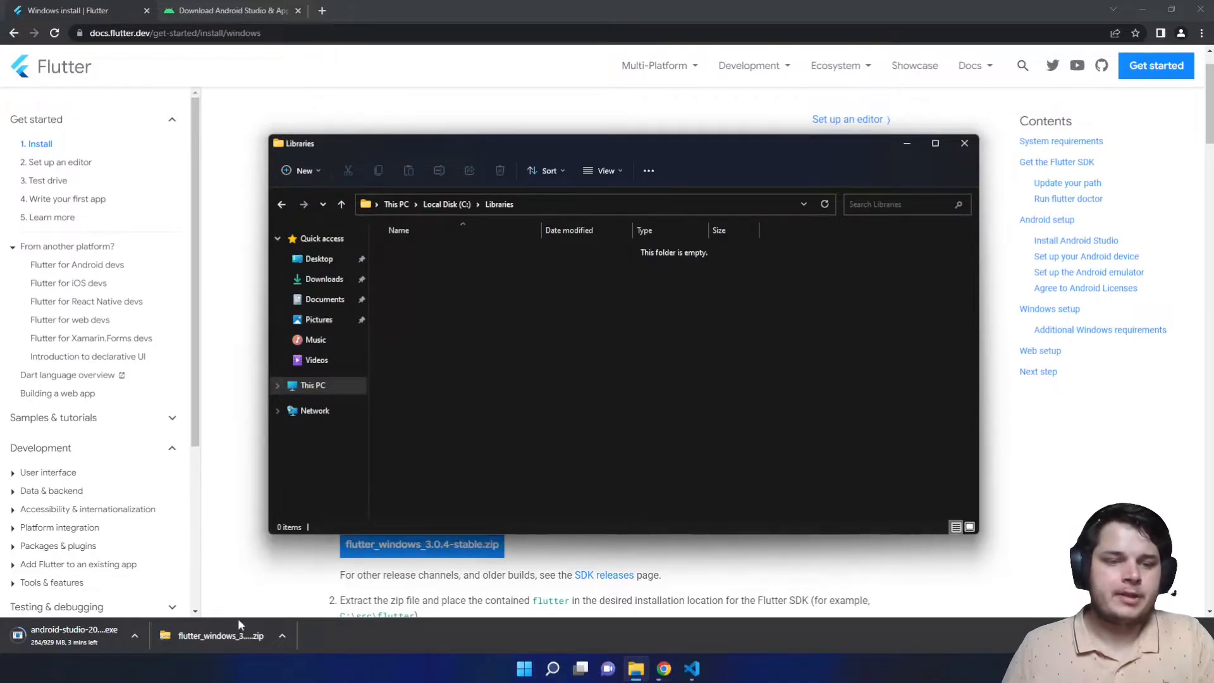
- Arrange the windows and select the flutter_windows_3.0.4-stable zip in Downloads
{"action": "left_click", "coordinate": [232, 635]}
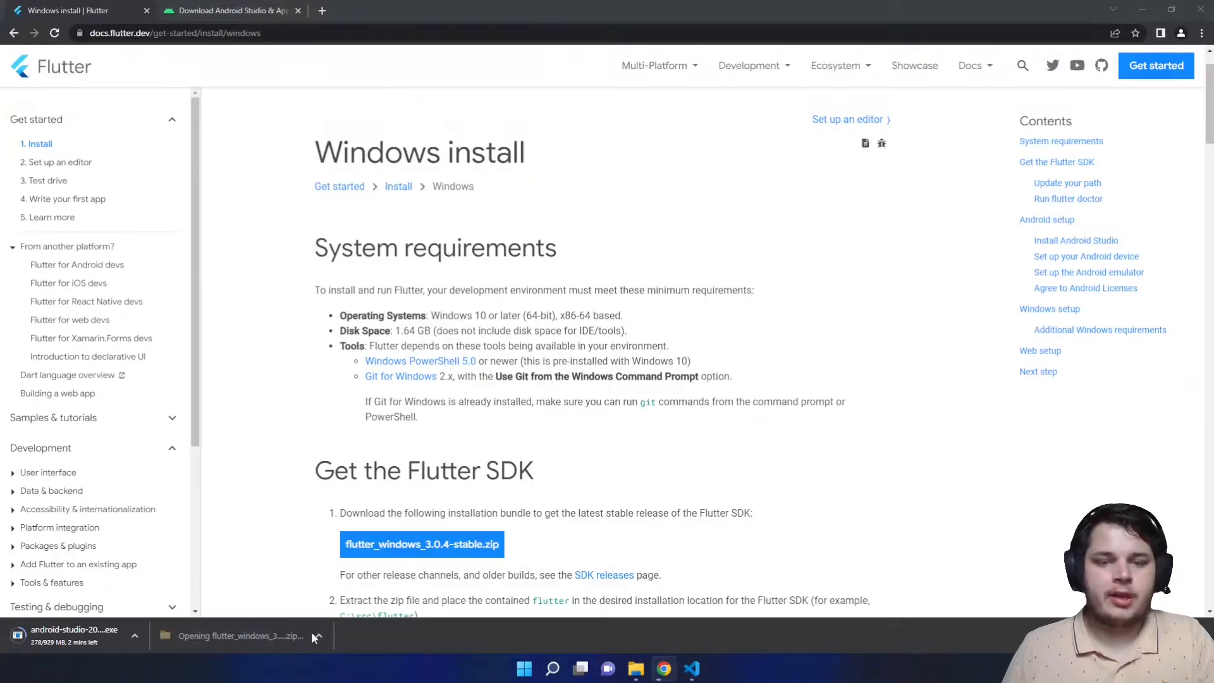
{"action": "mouse_move", "coordinate": [635, 668]}
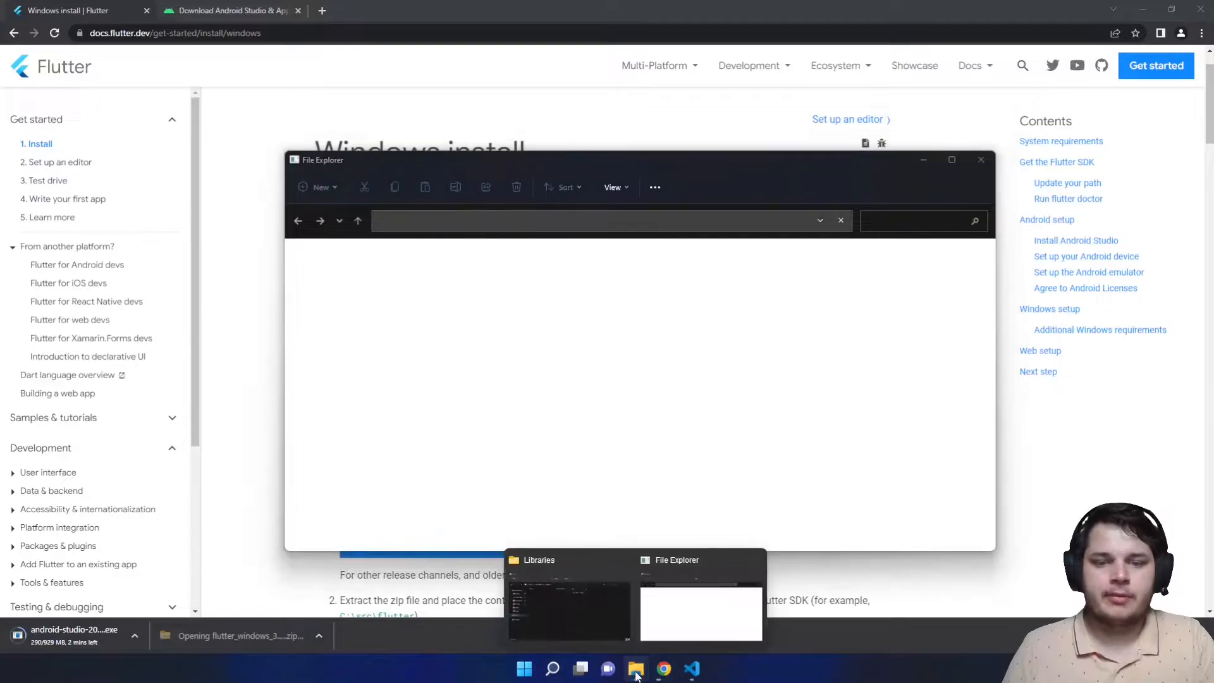
{"action": "left_click", "coordinate": [566, 597]}
{"action": "left_click_drag", "start_coordinate": [477, 142], "coordinate": [648, 173]}
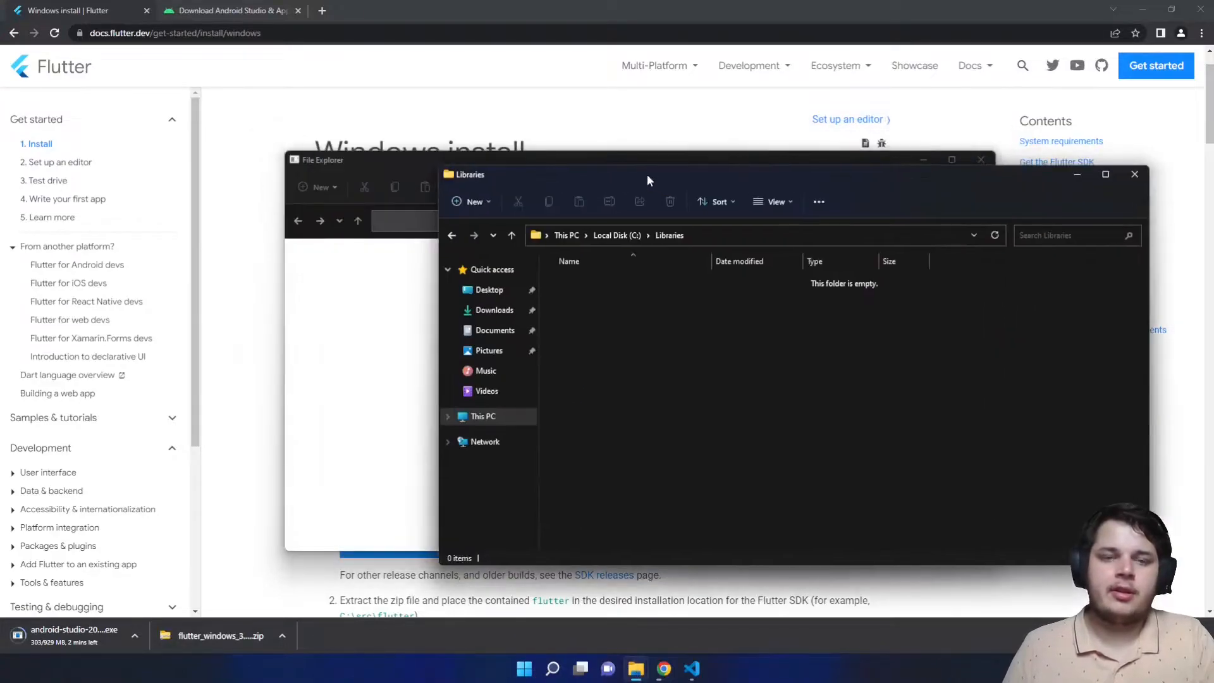
{"action": "left_click_drag", "start_coordinate": [272, 154], "coordinate": [139, 142]}
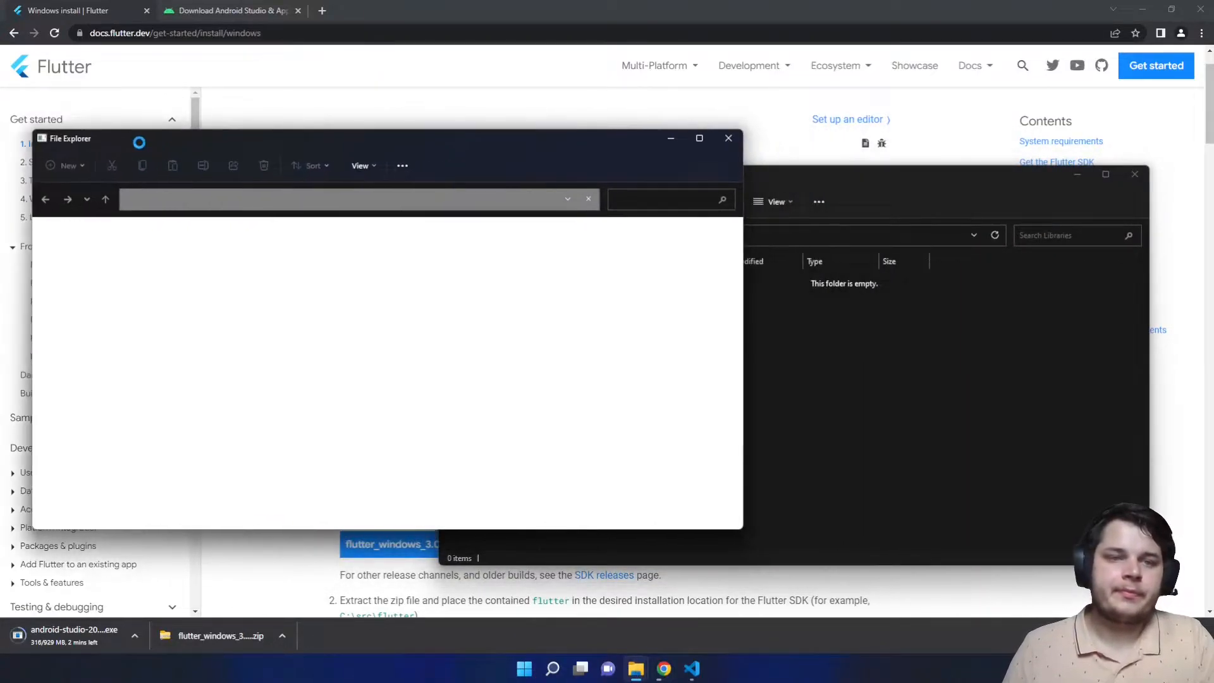
{"action": "left_click", "coordinate": [859, 411]}
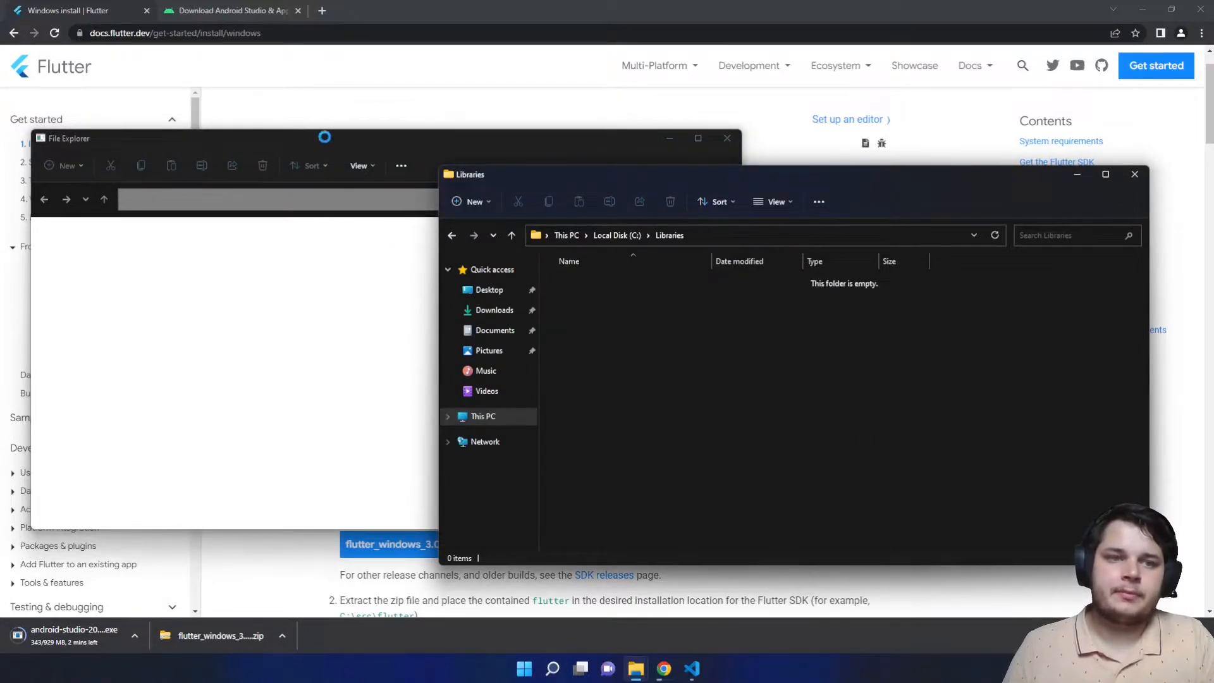
{"action": "left_click", "coordinate": [495, 310]}
{"action": "left_click", "coordinate": [646, 299]}
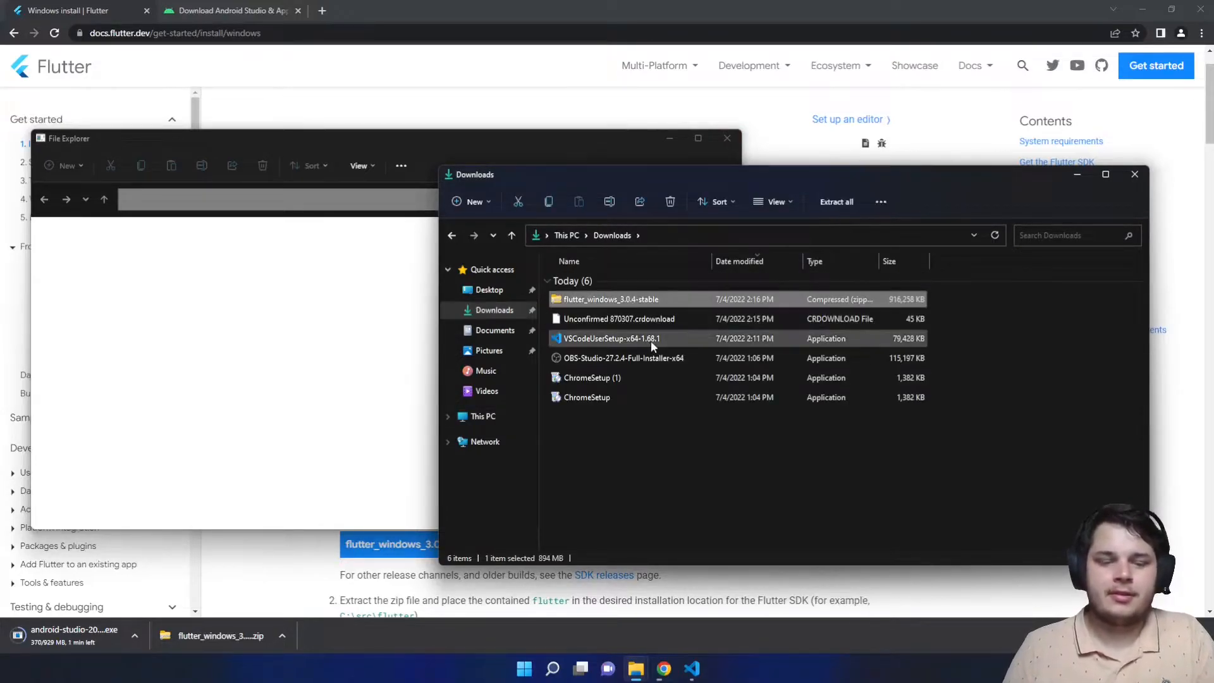
- Paste the zip into C:\Libraries and extract it to flutter_windows_3.0.4-stable
{"action": "left_click", "coordinate": [727, 137]}
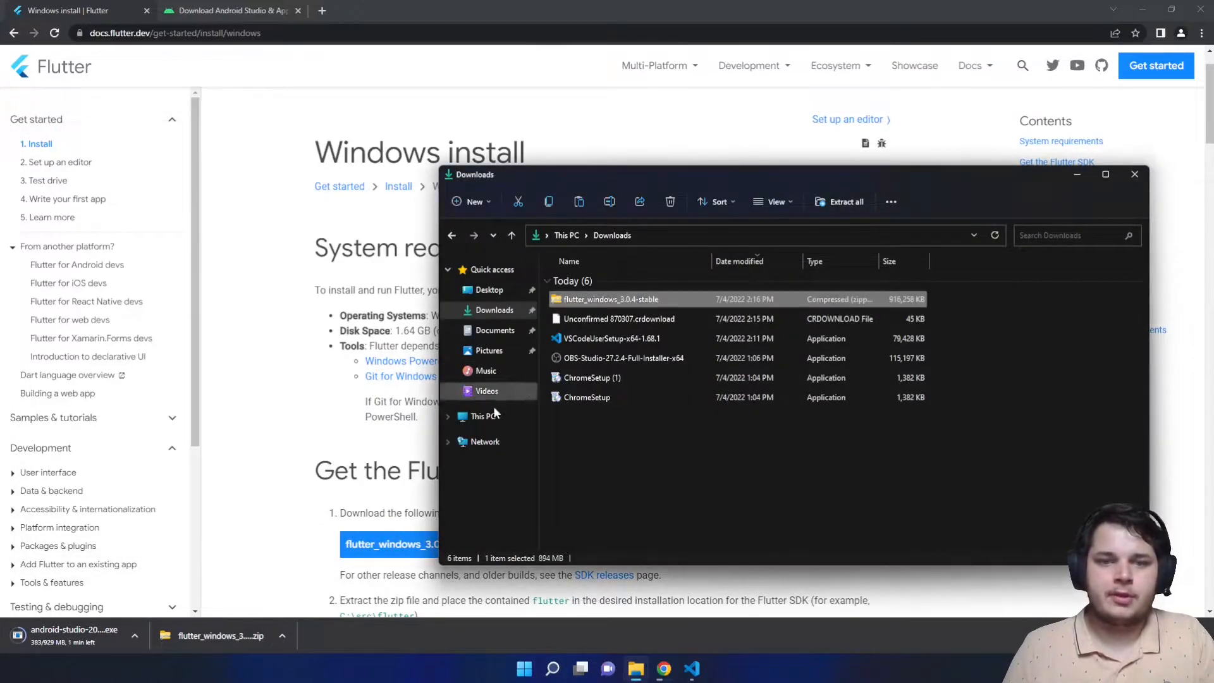
{"action": "left_click", "coordinate": [499, 411]}
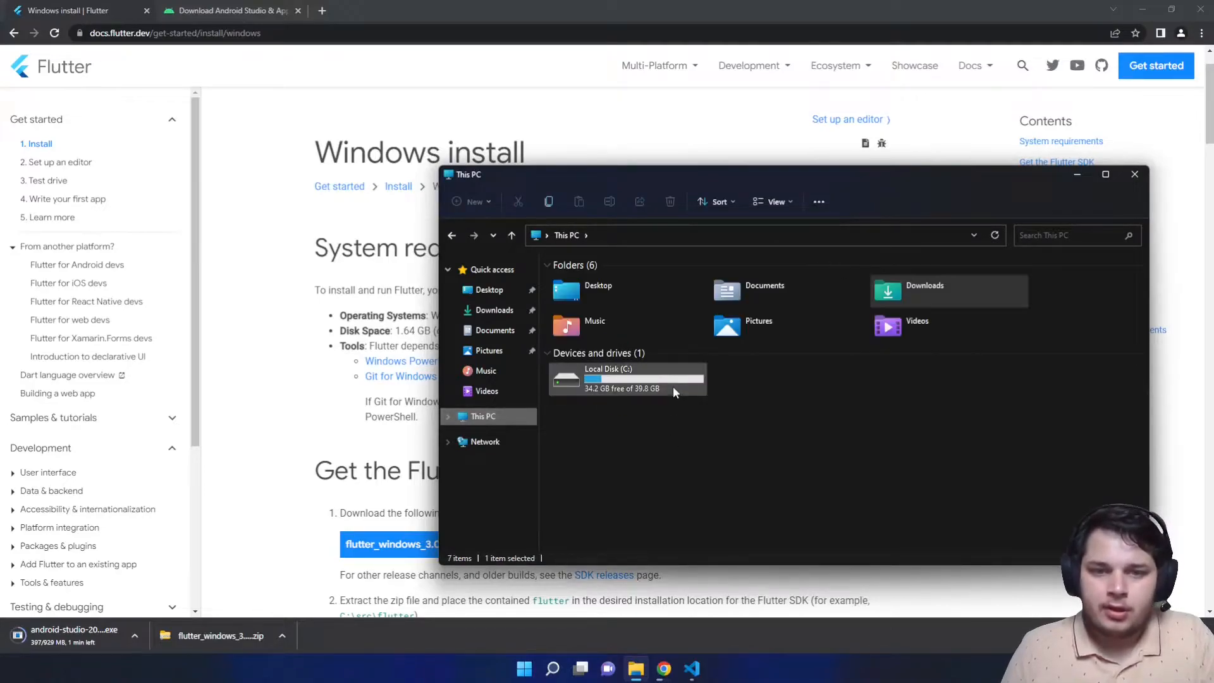
{"action": "double_click", "coordinate": [673, 387]}
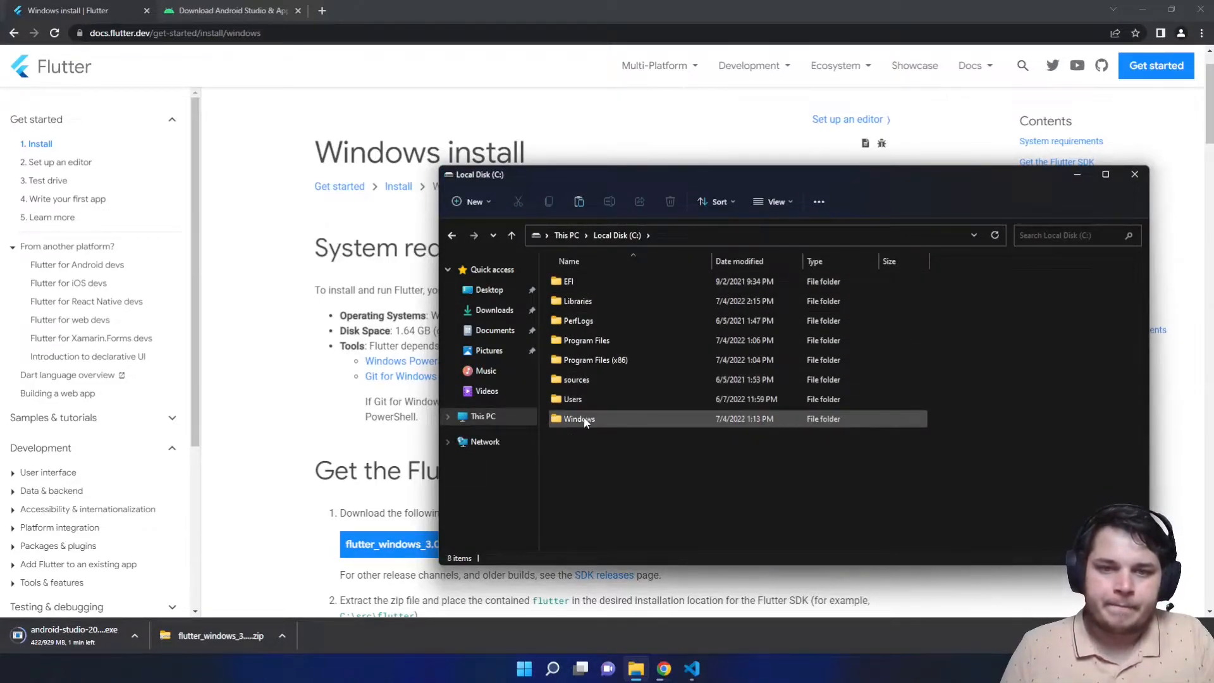
{"action": "double_click", "coordinate": [578, 301]}
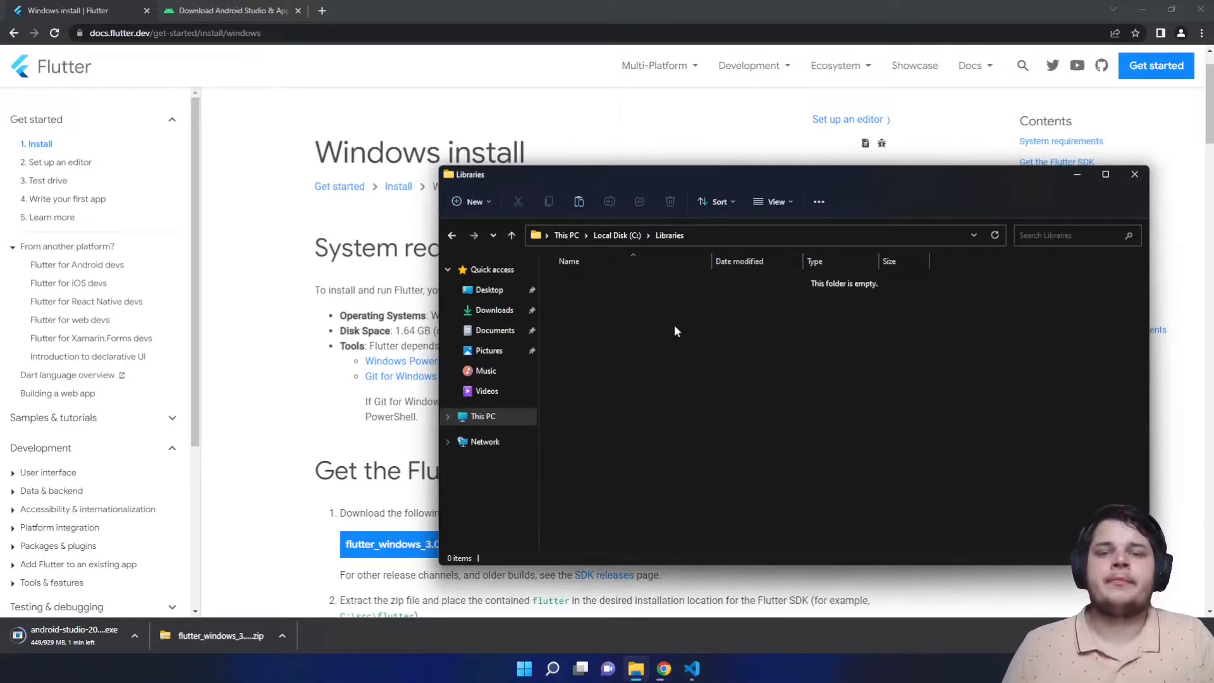
{"action": "key", "text": "ctrl+v"}
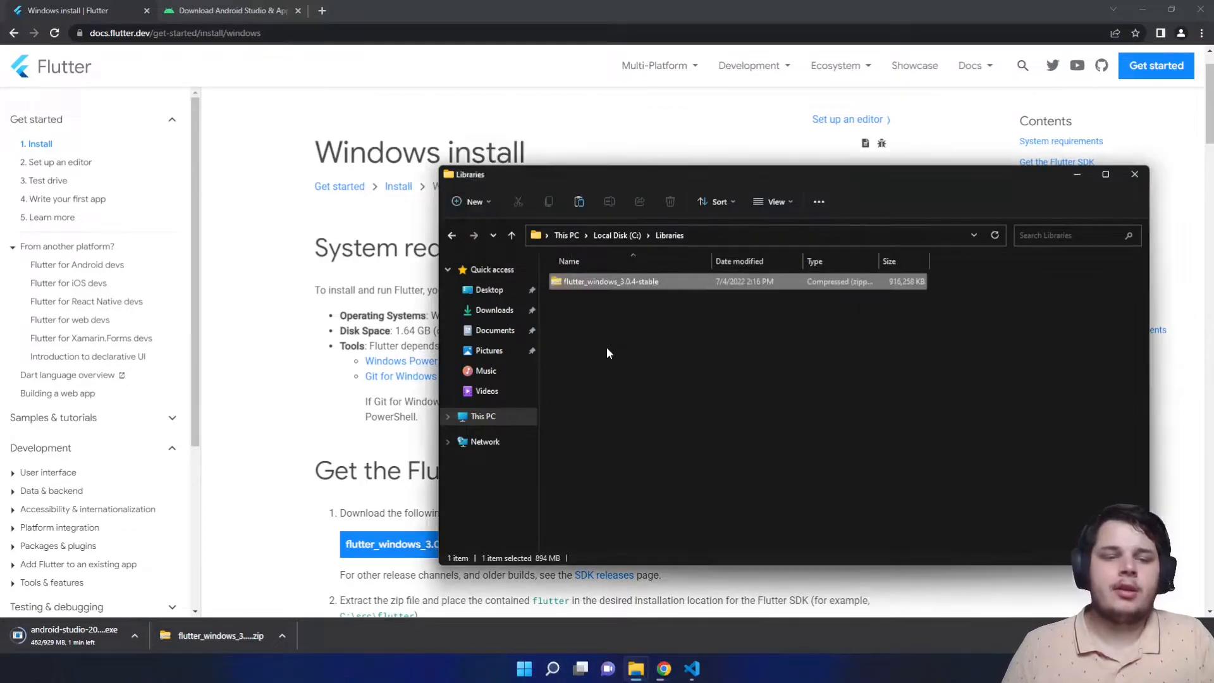
{"action": "right_click", "coordinate": [587, 282]}
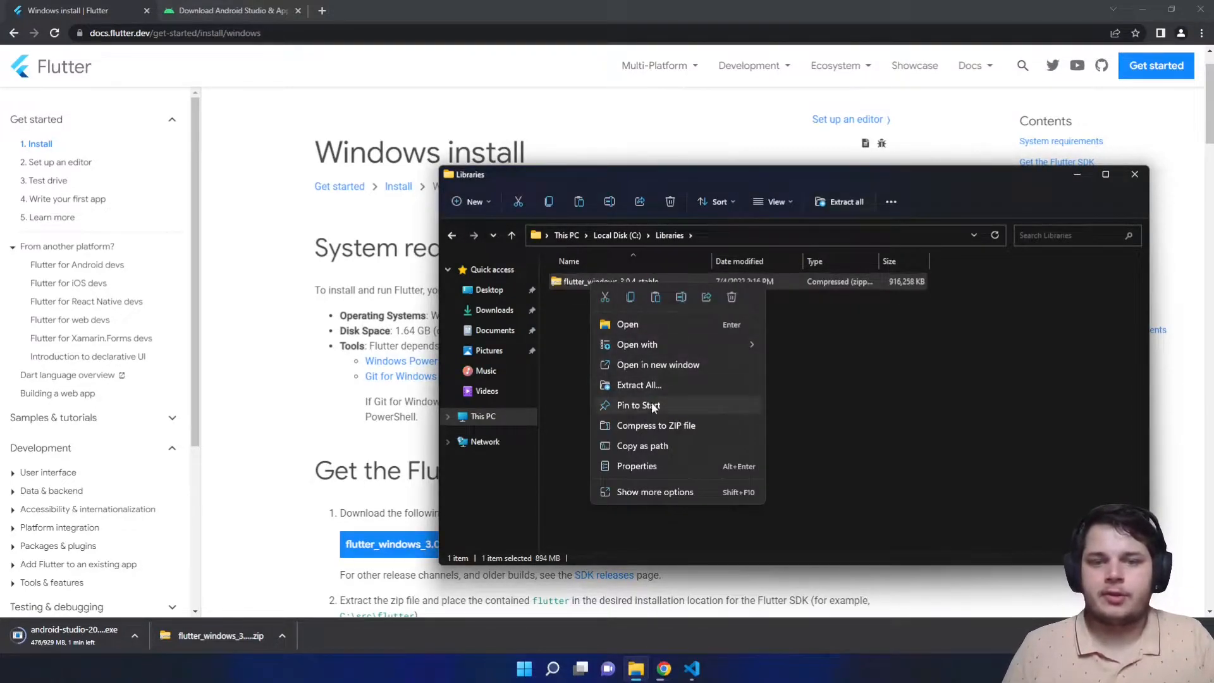
{"action": "left_click", "coordinate": [639, 385]}
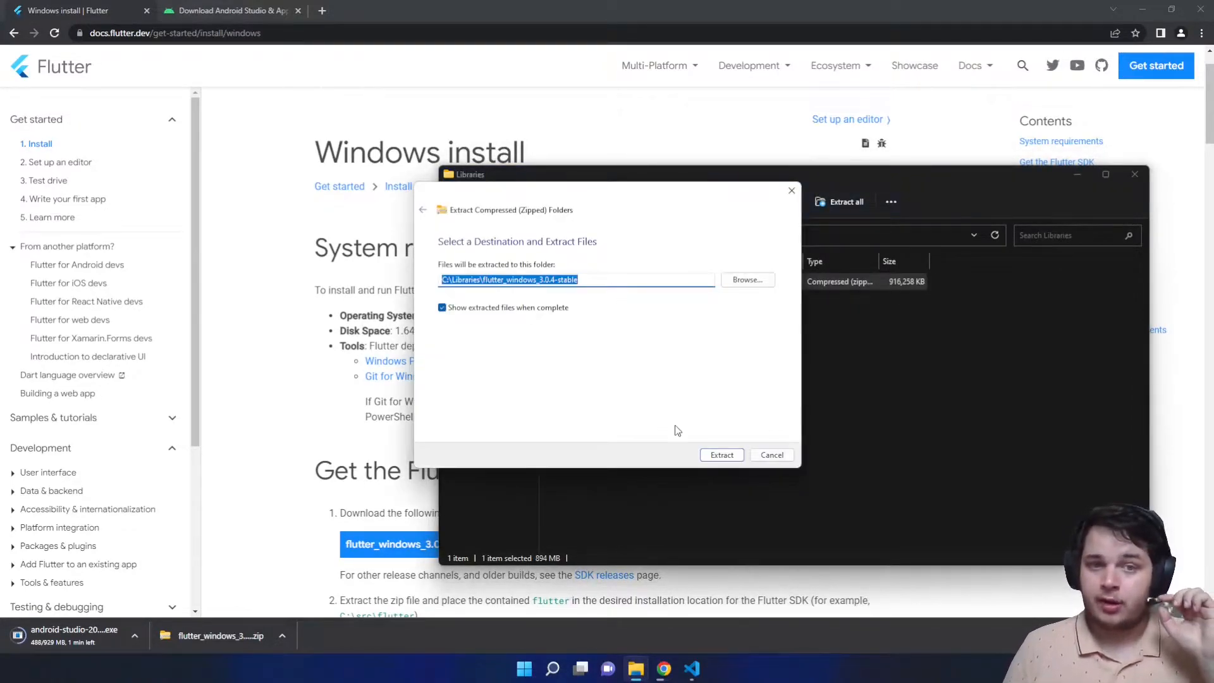
{"action": "left_click", "coordinate": [710, 460]}
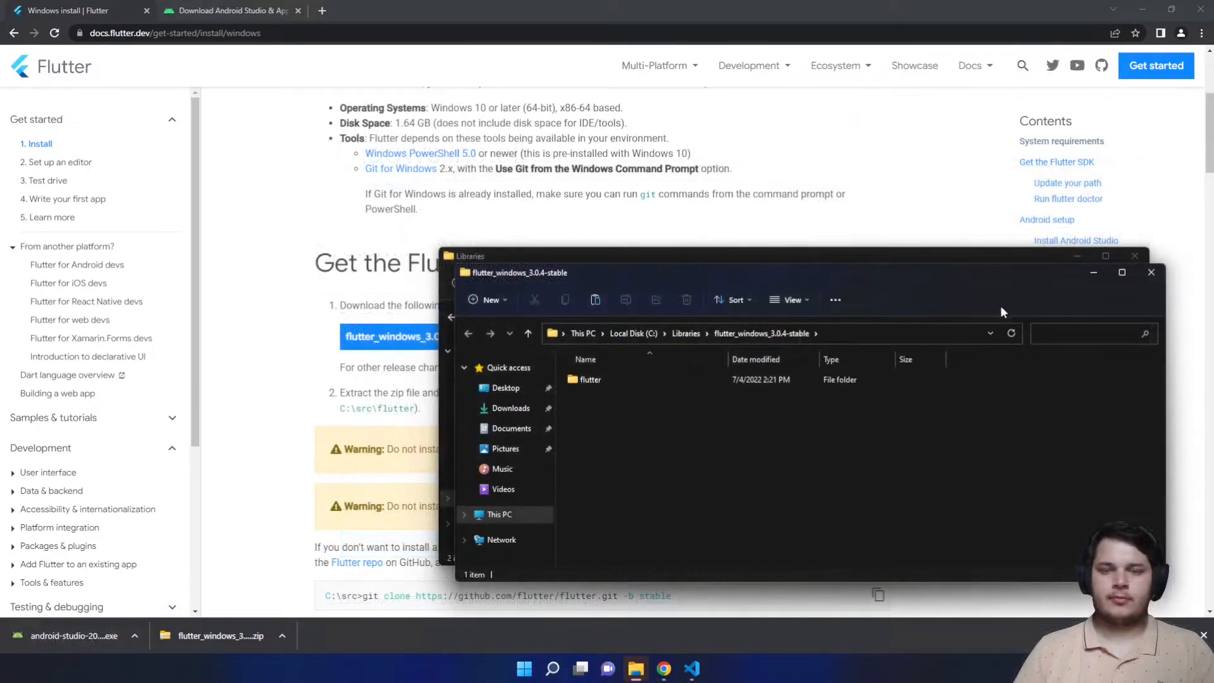
- Move the flutter folder out of the extracted flutter_windows_3.0.4-stable folder into C:\Libraries
{"action": "left_click", "coordinate": [1150, 273]}
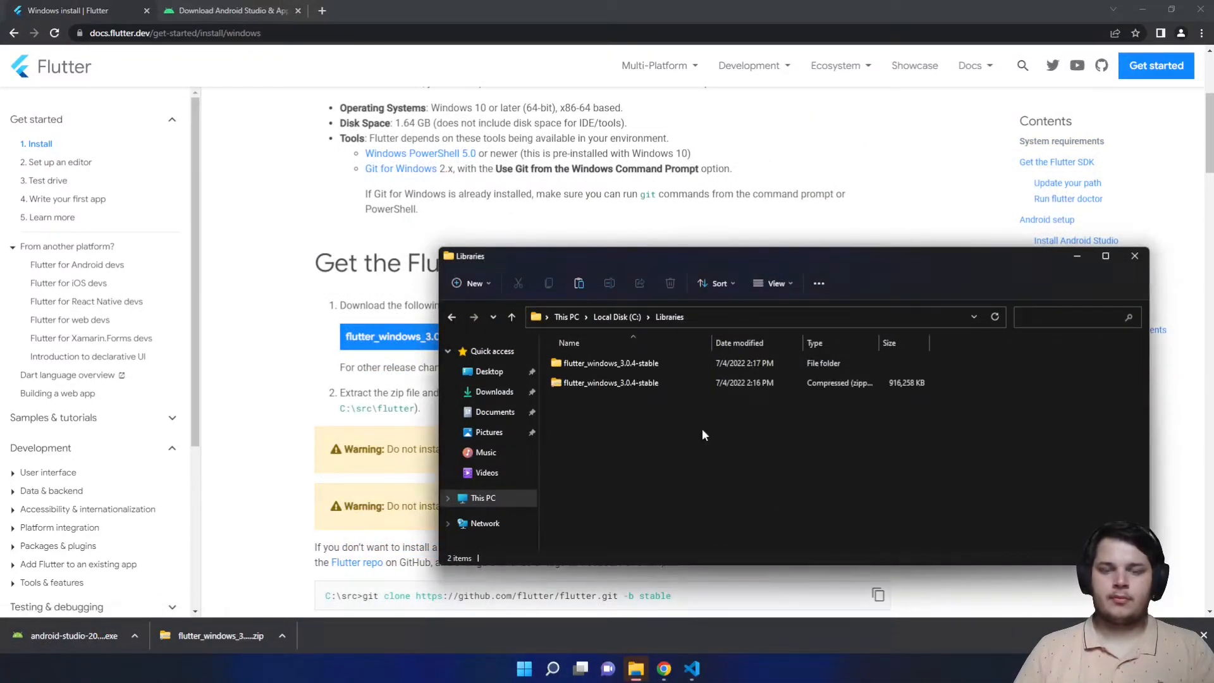
{"action": "double_click", "coordinate": [614, 362]}
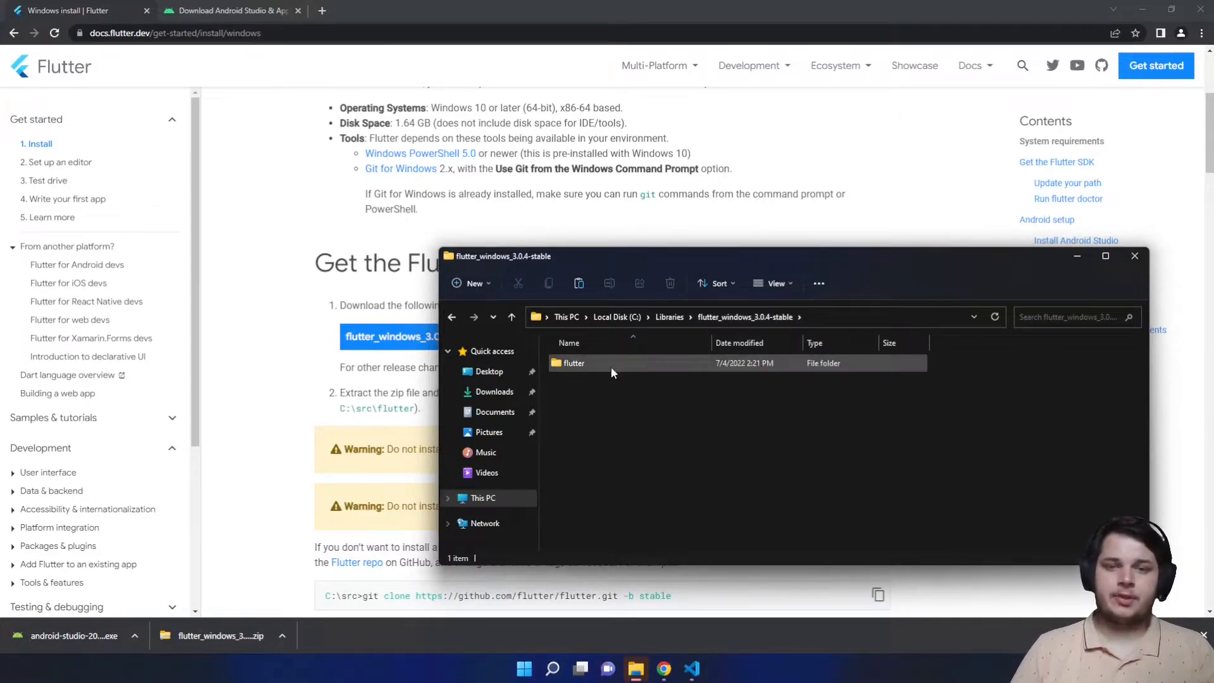
{"action": "left_click_drag", "start_coordinate": [584, 364], "coordinate": [665, 346]}
{"action": "left_click", "coordinate": [669, 316]}
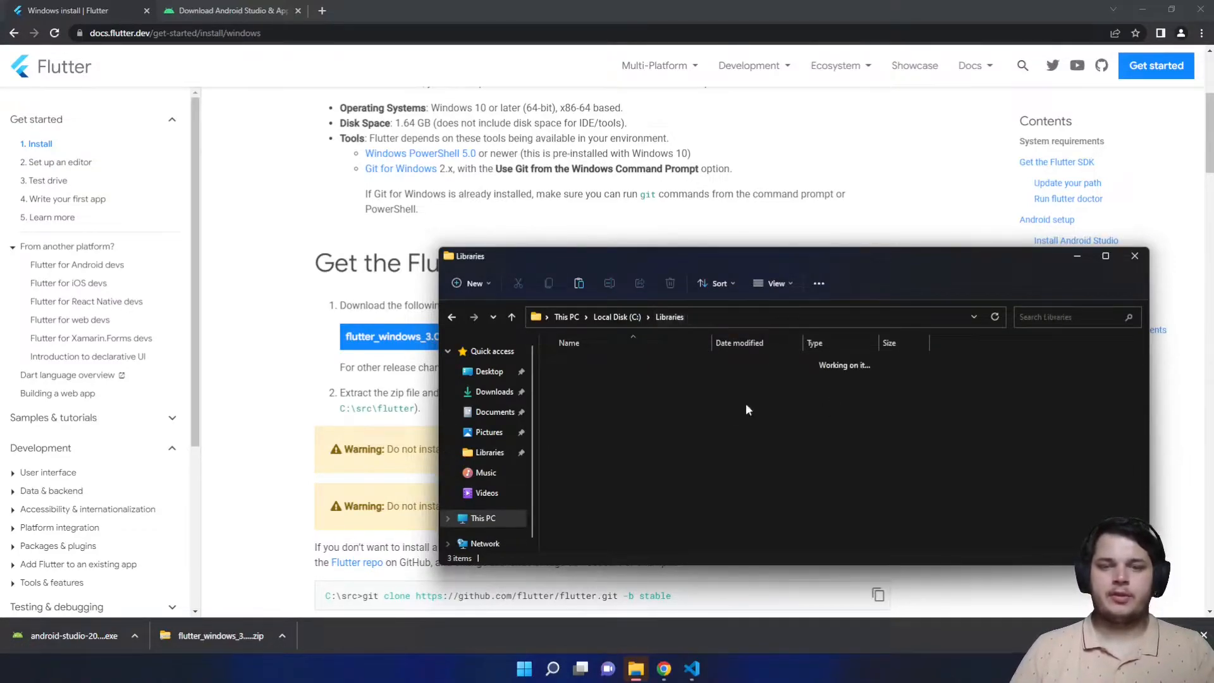
- Delete the leftover flutter zip and stable folder, then open C:\Libraries\flutter to check its contents
{"action": "left_click", "coordinate": [583, 403]}
{"action": "left_click", "coordinate": [582, 384], "text": "ctrl"}
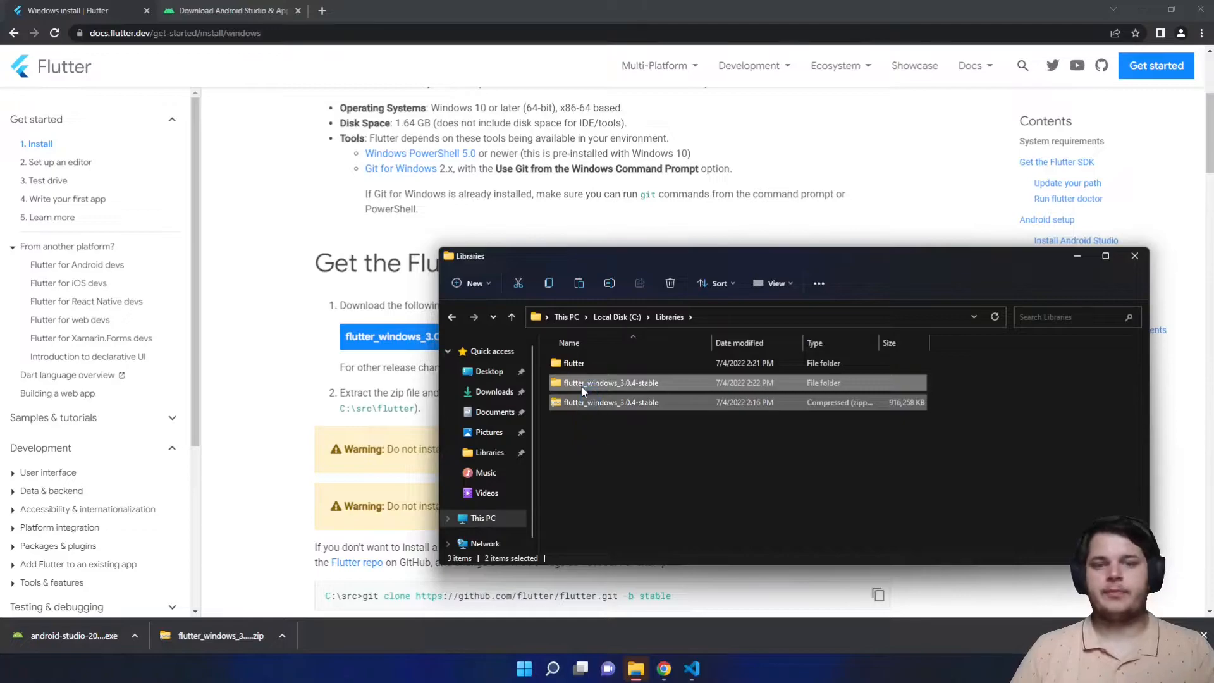
{"action": "key", "text": "Delete"}
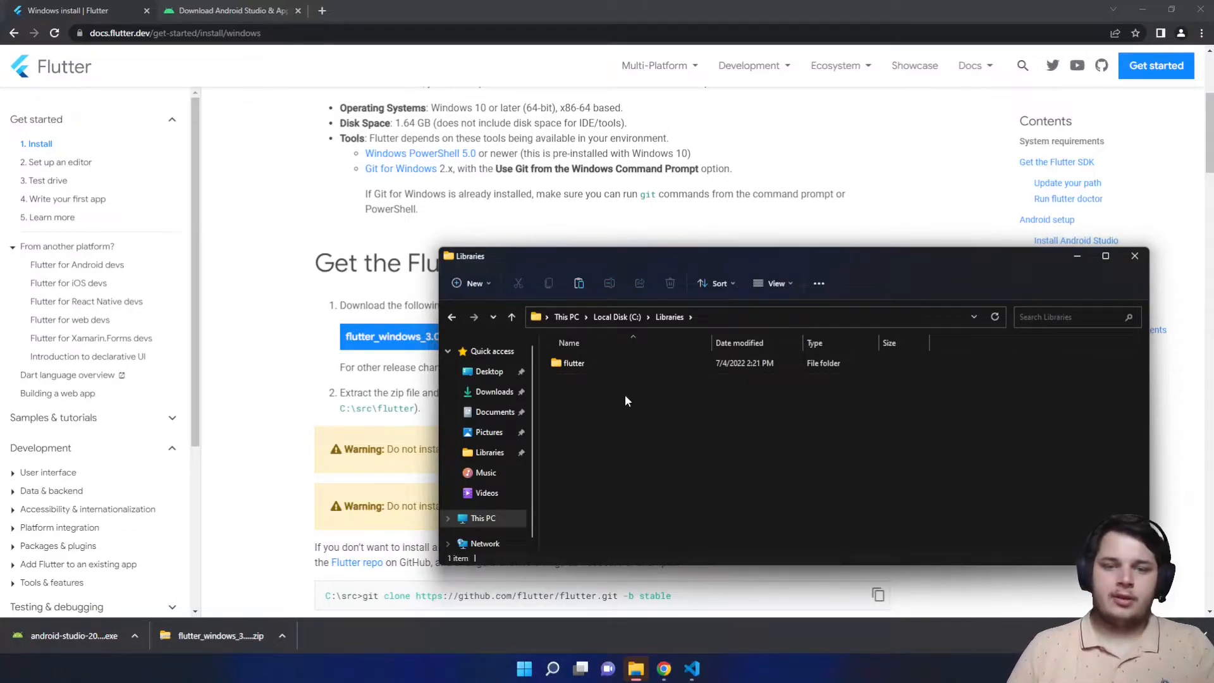
{"action": "double_click", "coordinate": [586, 361]}
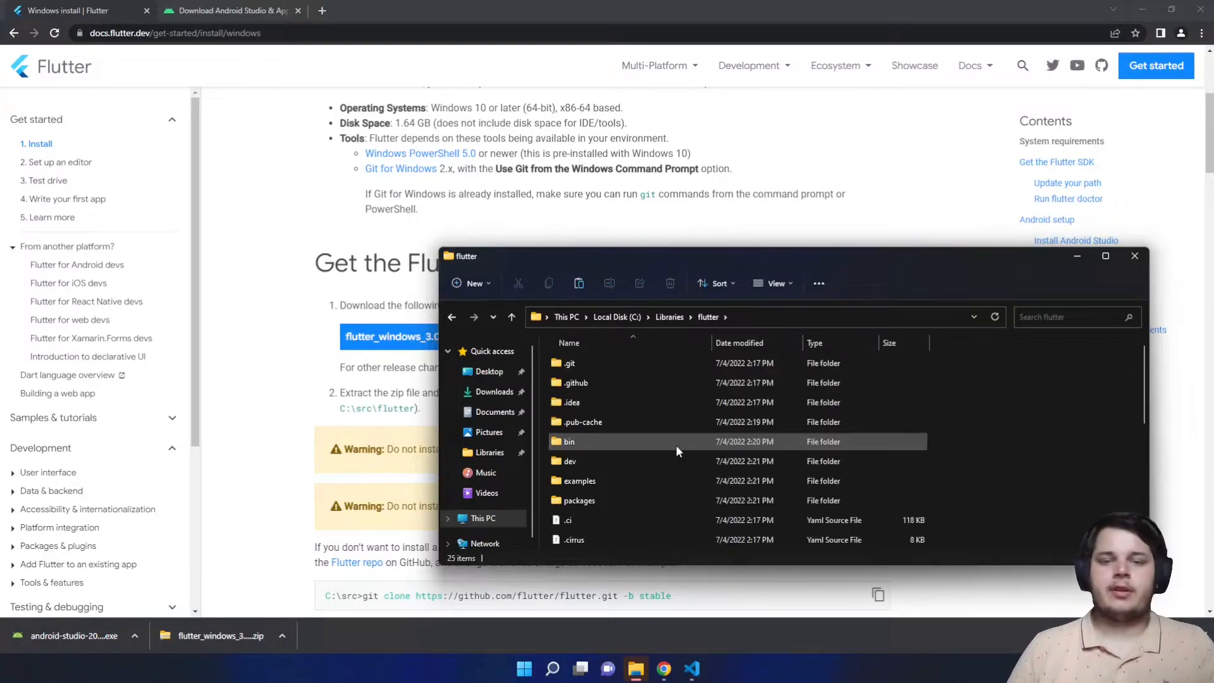
{"action": "scroll", "coordinate": [666, 419], "scroll_direction": "down", "scroll_amount": 5}
{"action": "scroll", "coordinate": [655, 414], "scroll_direction": "up", "scroll_amount": 5}
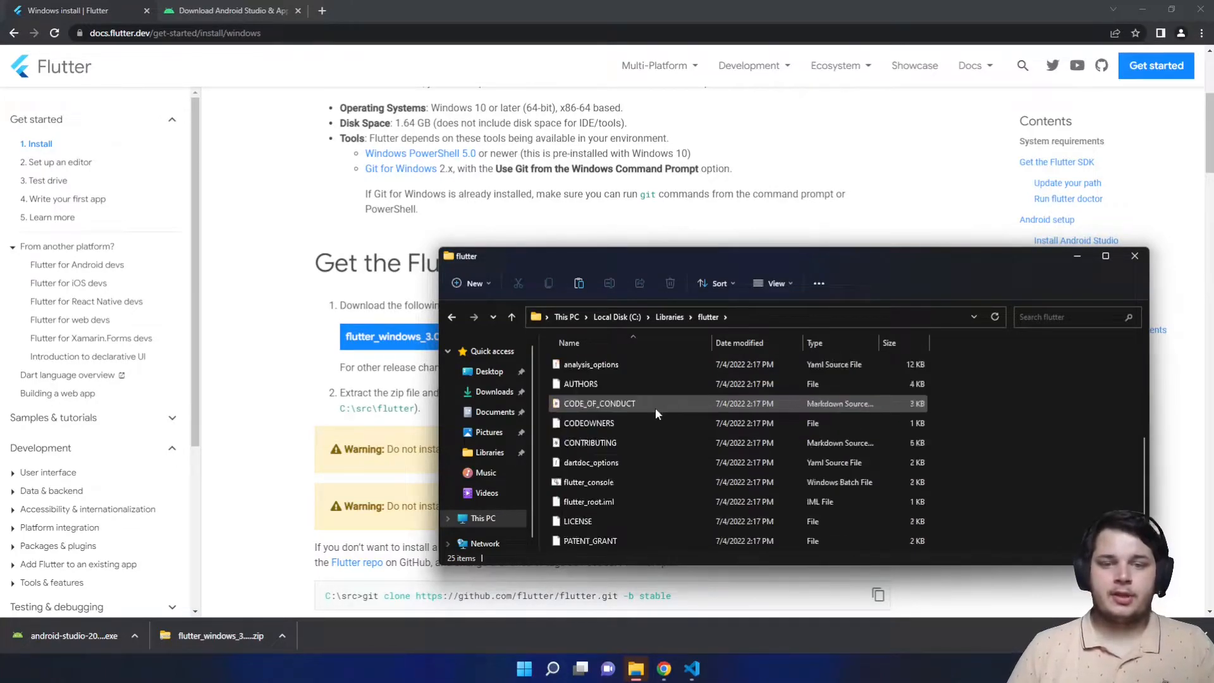
{"action": "scroll", "coordinate": [654, 419], "scroll_direction": "down", "scroll_amount": 5}
{"action": "scroll", "coordinate": [649, 418], "scroll_direction": "up", "scroll_amount": 5}
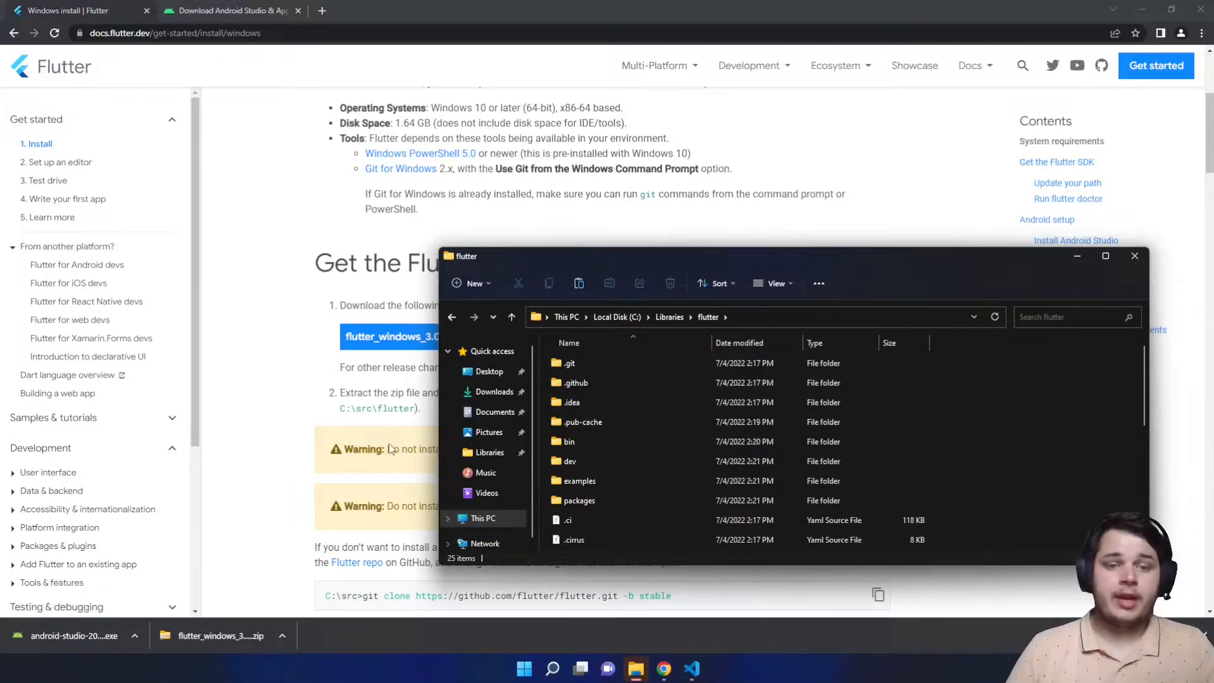
- Search Windows for 'environment variables' and open System Properties on its Advanced tab
{"action": "key", "text": "super"}
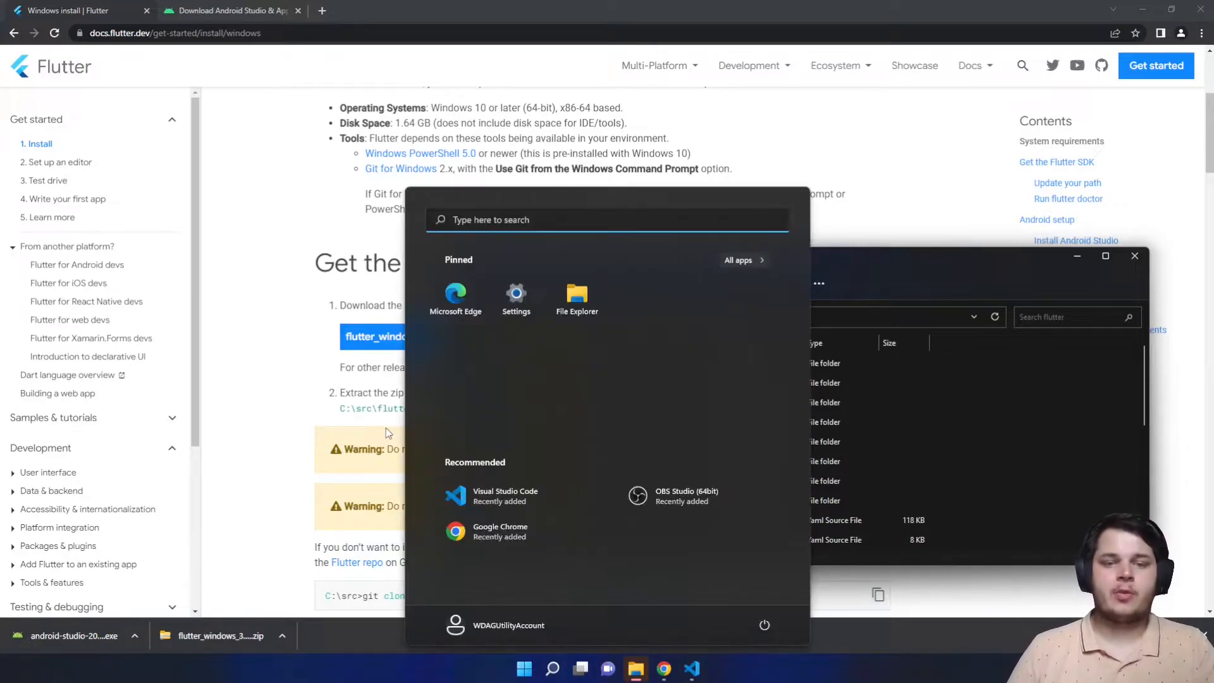
{"action": "key", "text": "super"}
{"action": "left_click", "coordinate": [297, 387]}
{"action": "scroll", "coordinate": [297, 387], "scroll_direction": "down", "scroll_amount": 8}
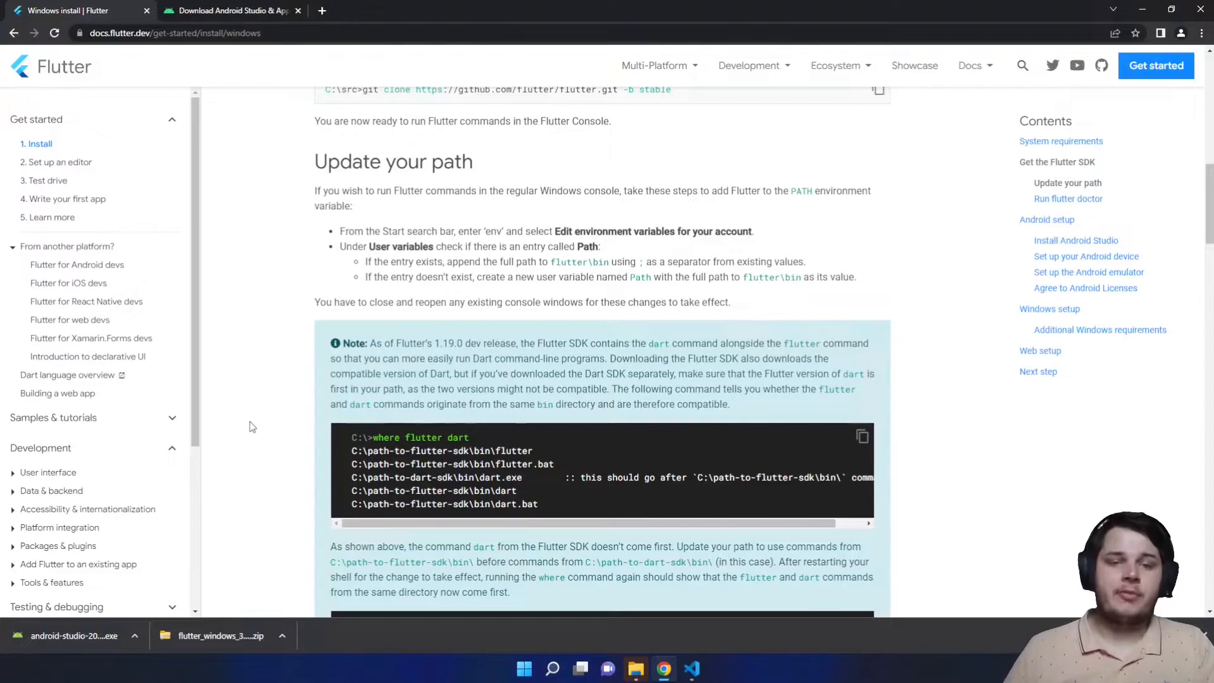
{"action": "left_click", "coordinate": [552, 669]}
{"action": "type", "text": "envir"}
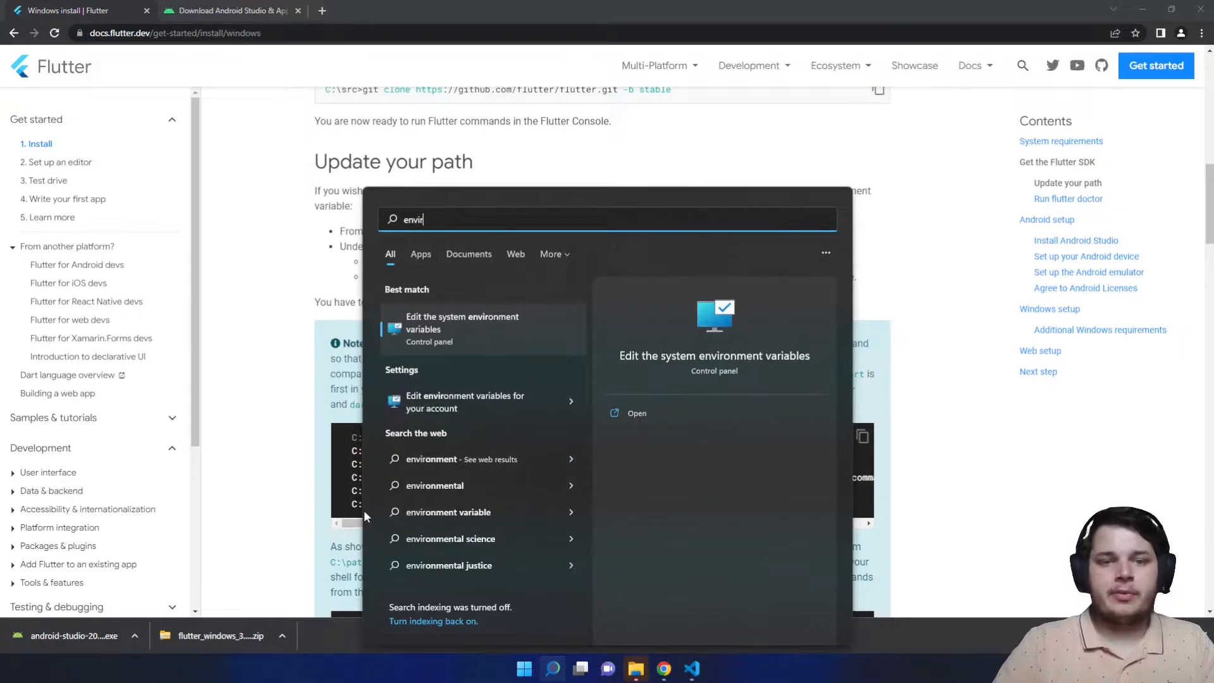
{"action": "type", "text": "onment variables"}
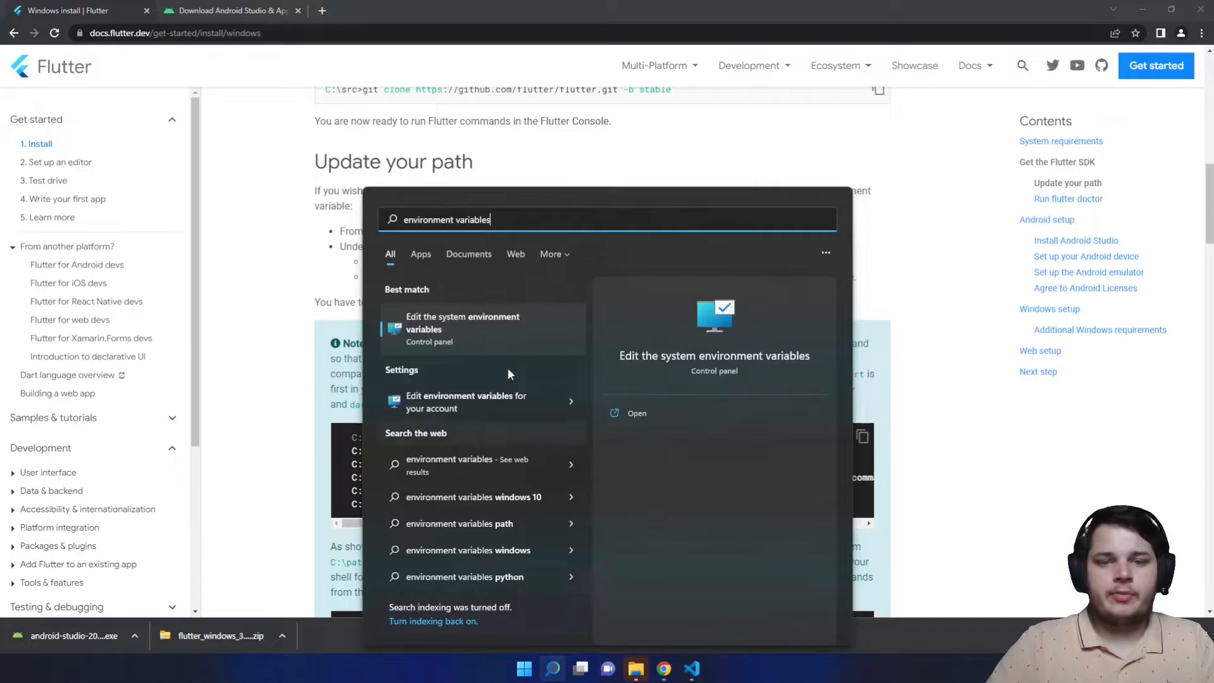
{"action": "left_click", "coordinate": [478, 329]}
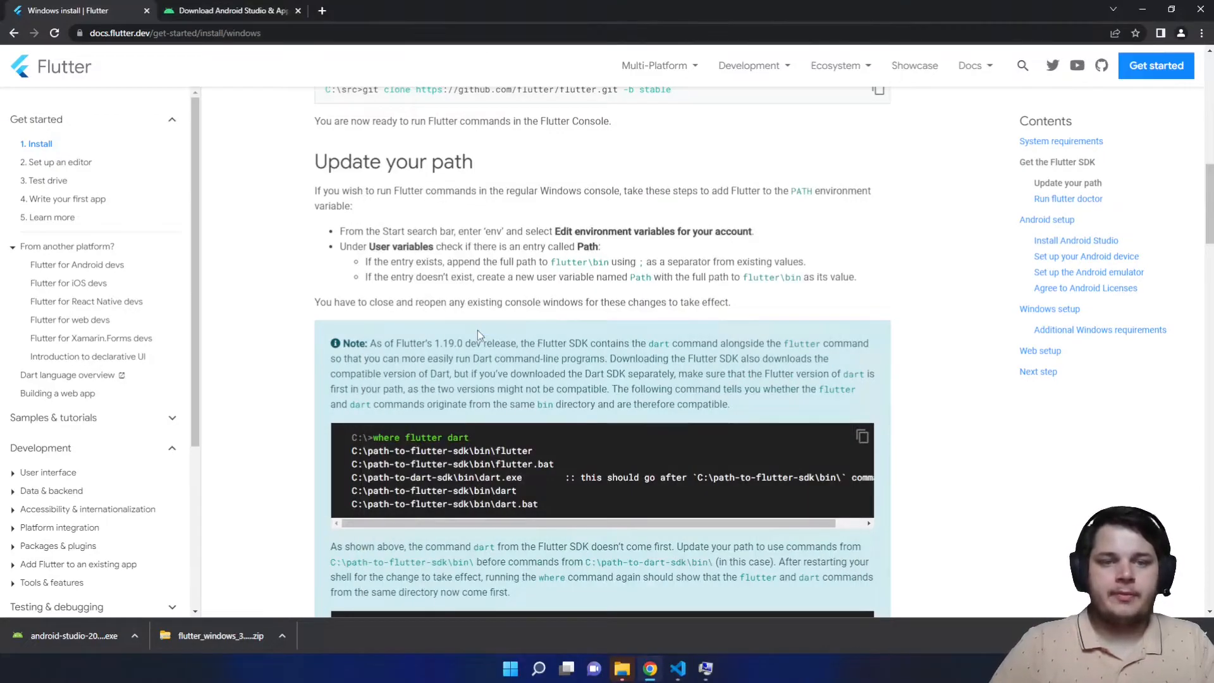
{"action": "left_click", "coordinate": [707, 675]}
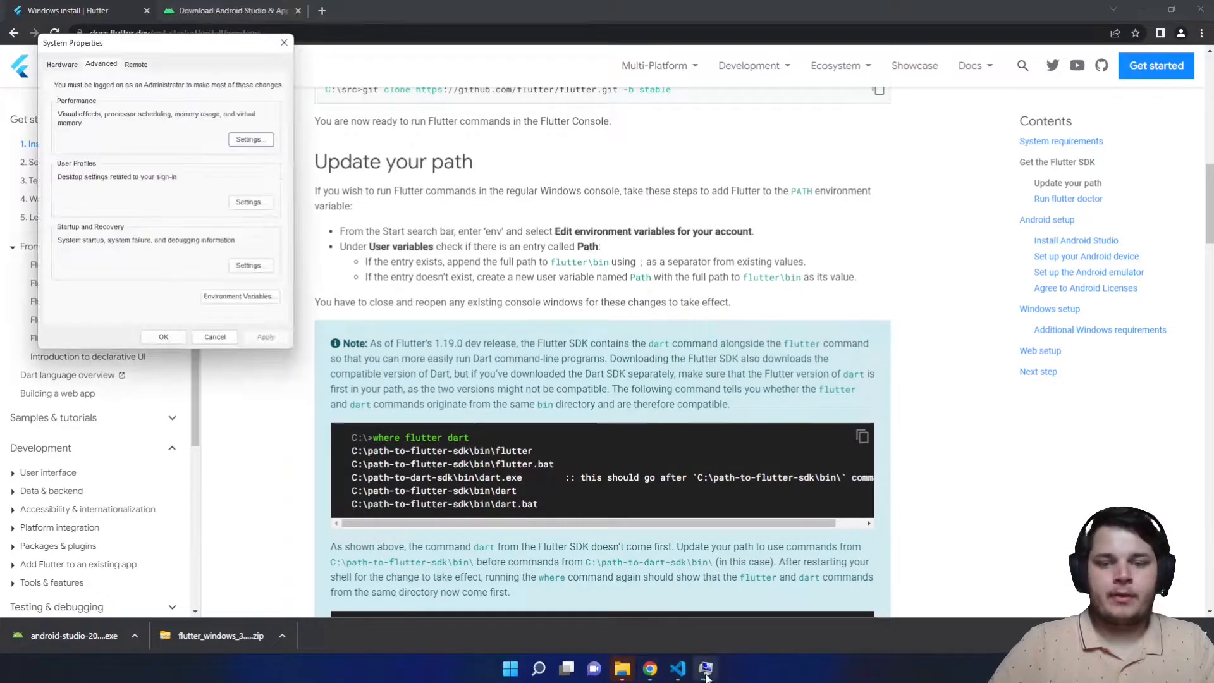
- Add a new entry to the system Path environment variable and browse for its folder
{"action": "left_click", "coordinate": [230, 304]}
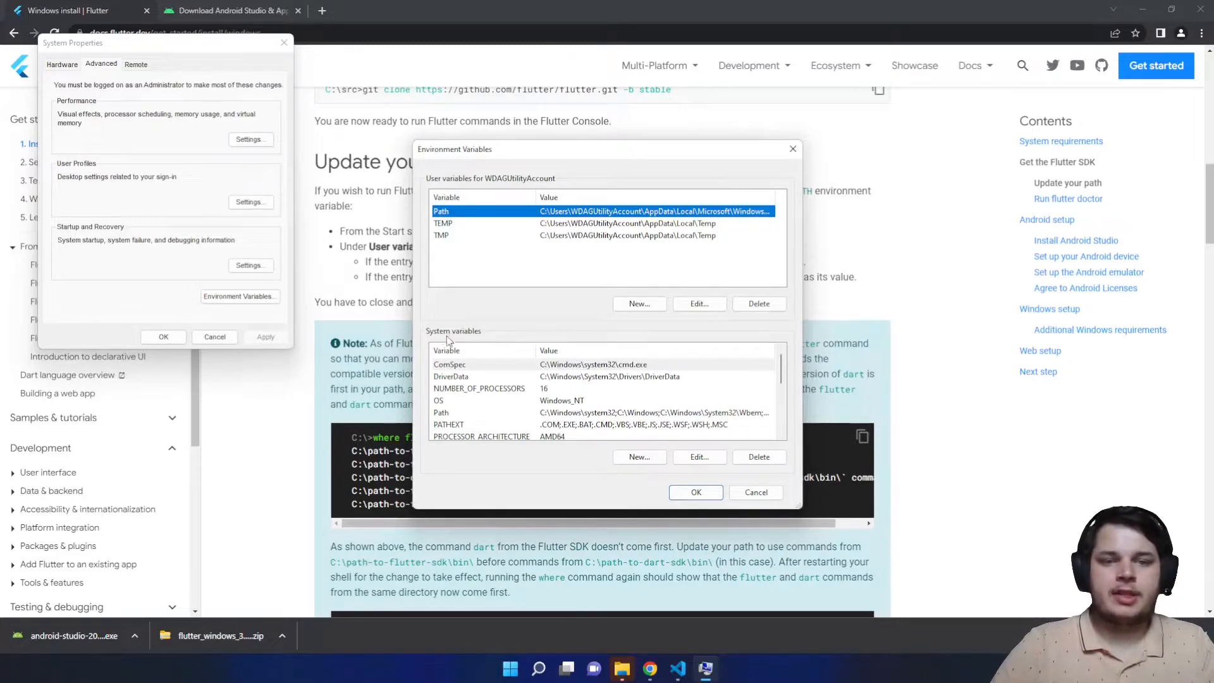
{"action": "double_click", "coordinate": [460, 411]}
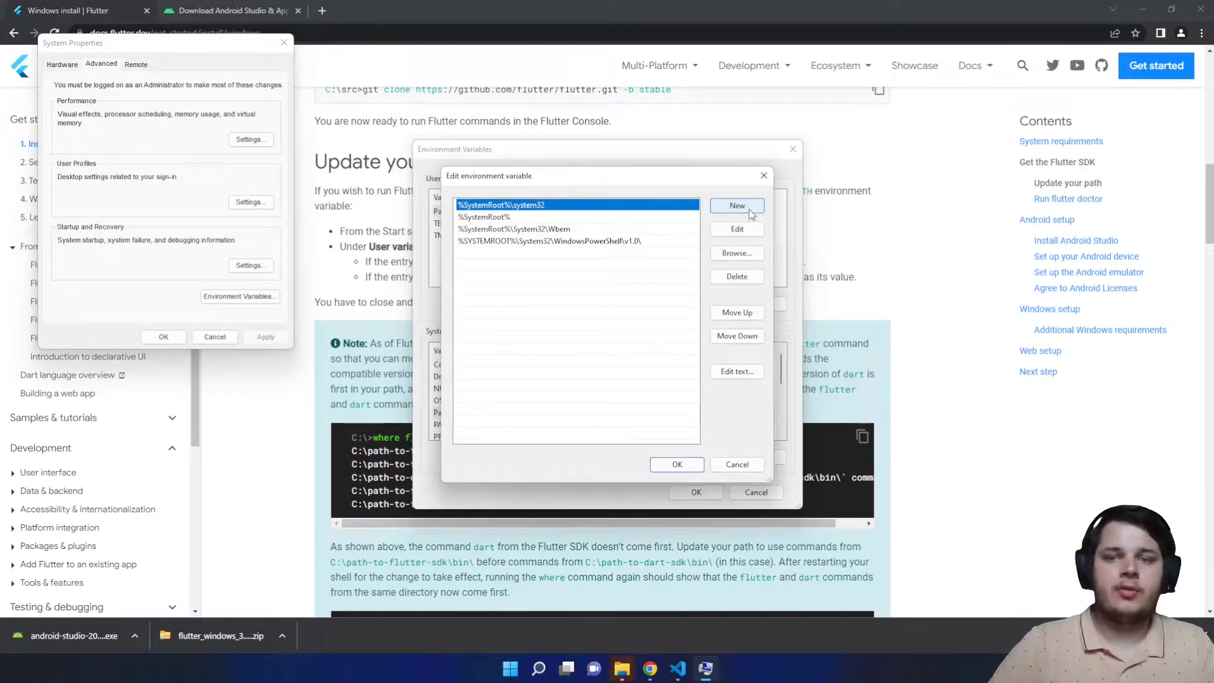
{"action": "left_click", "coordinate": [737, 206]}
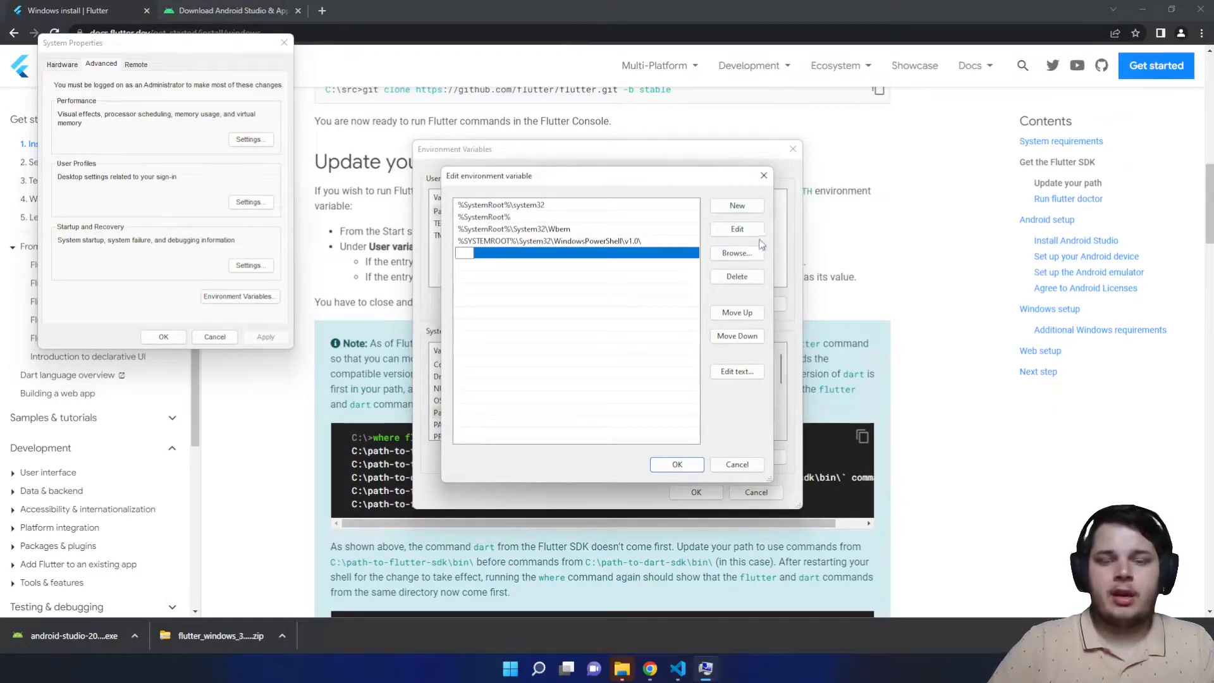
{"action": "left_click", "coordinate": [740, 254]}
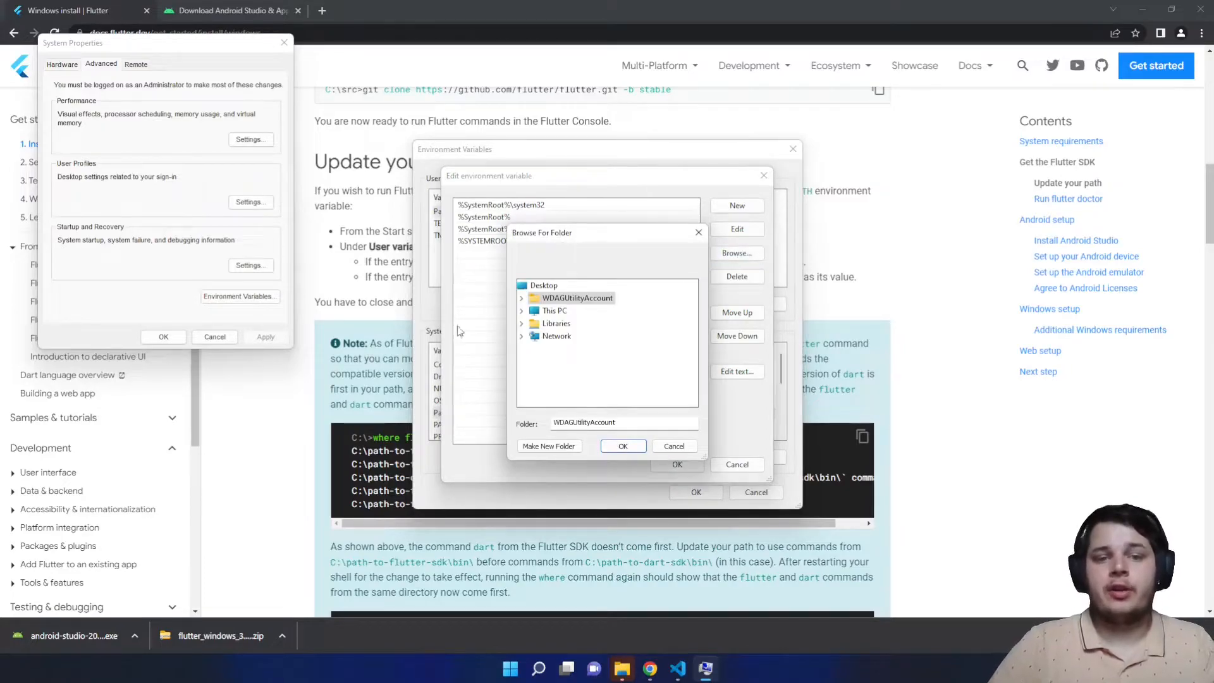
- Set the new Path entry to C:\Libraries\flutter\bin and save all environment dialogs
{"action": "left_click", "coordinate": [522, 312]}
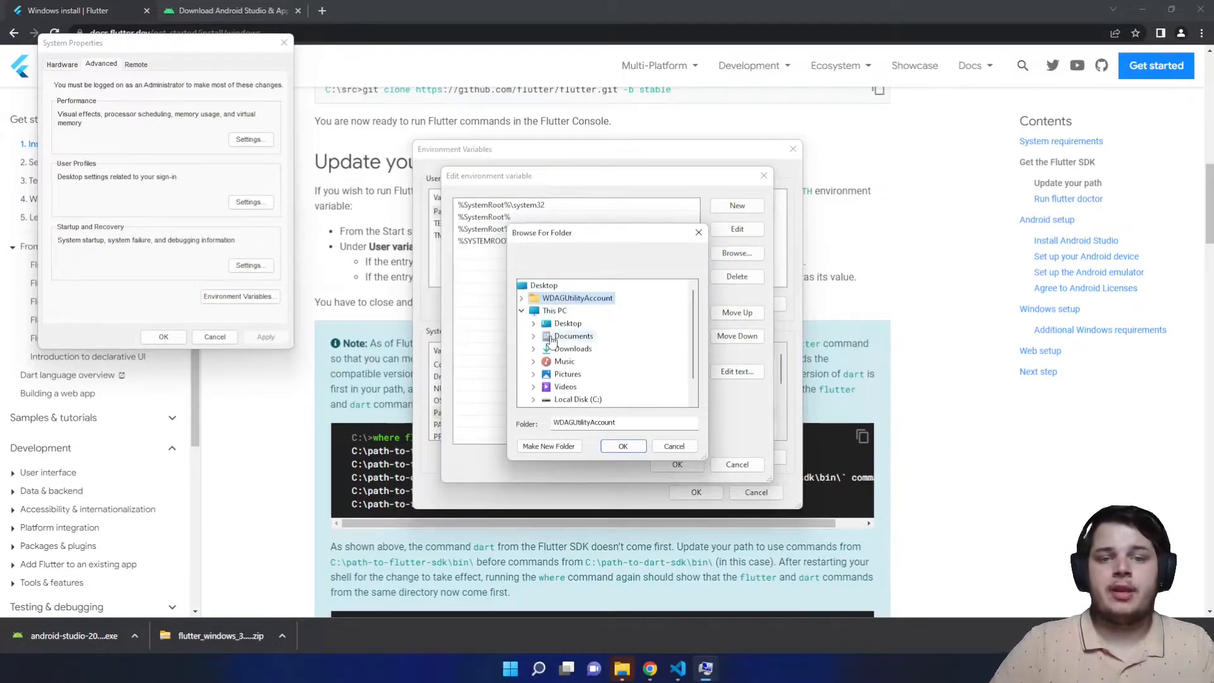
{"action": "scroll", "coordinate": [556, 382], "scroll_direction": "down", "scroll_amount": 1}
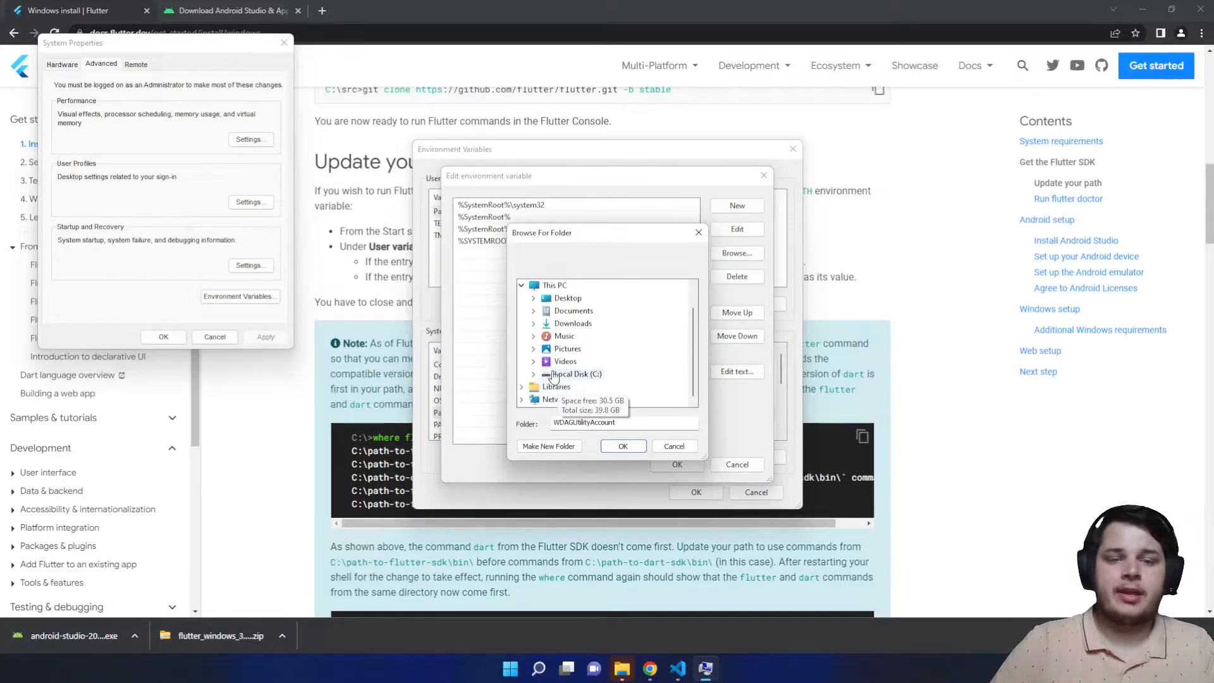
{"action": "left_click", "coordinate": [534, 378]}
{"action": "left_click", "coordinate": [545, 323]}
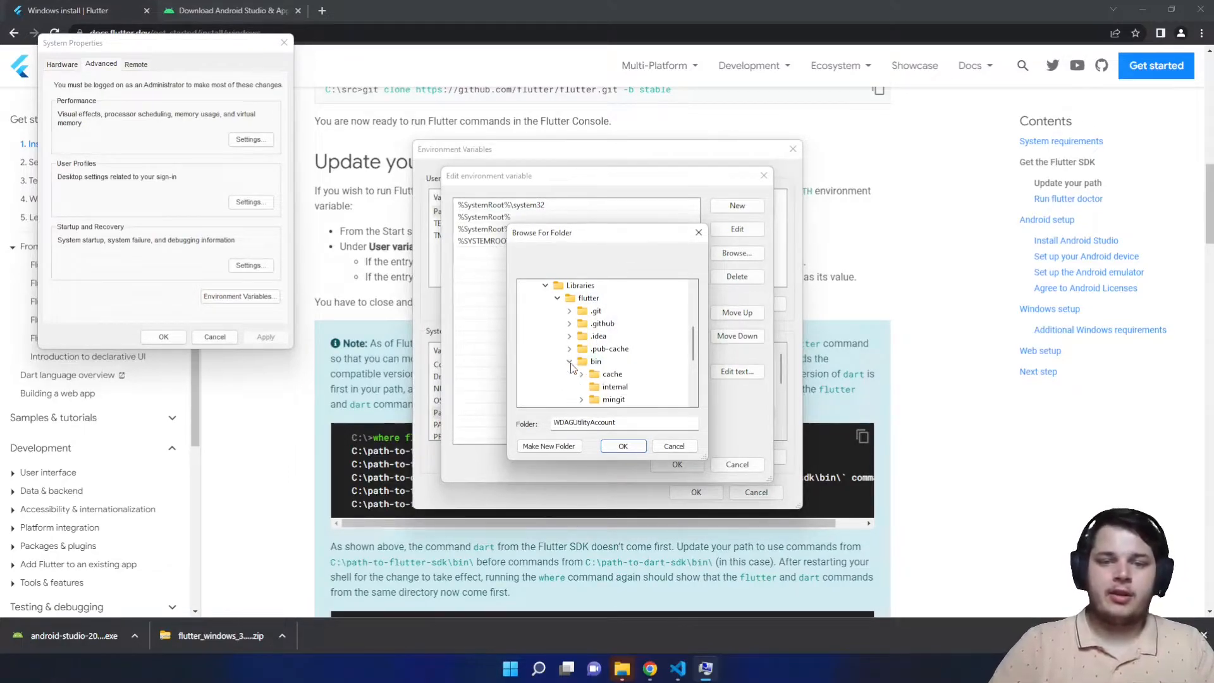
{"action": "double_click", "coordinate": [590, 361]}
{"action": "left_click", "coordinate": [593, 324]}
{"action": "left_click", "coordinate": [623, 447]}
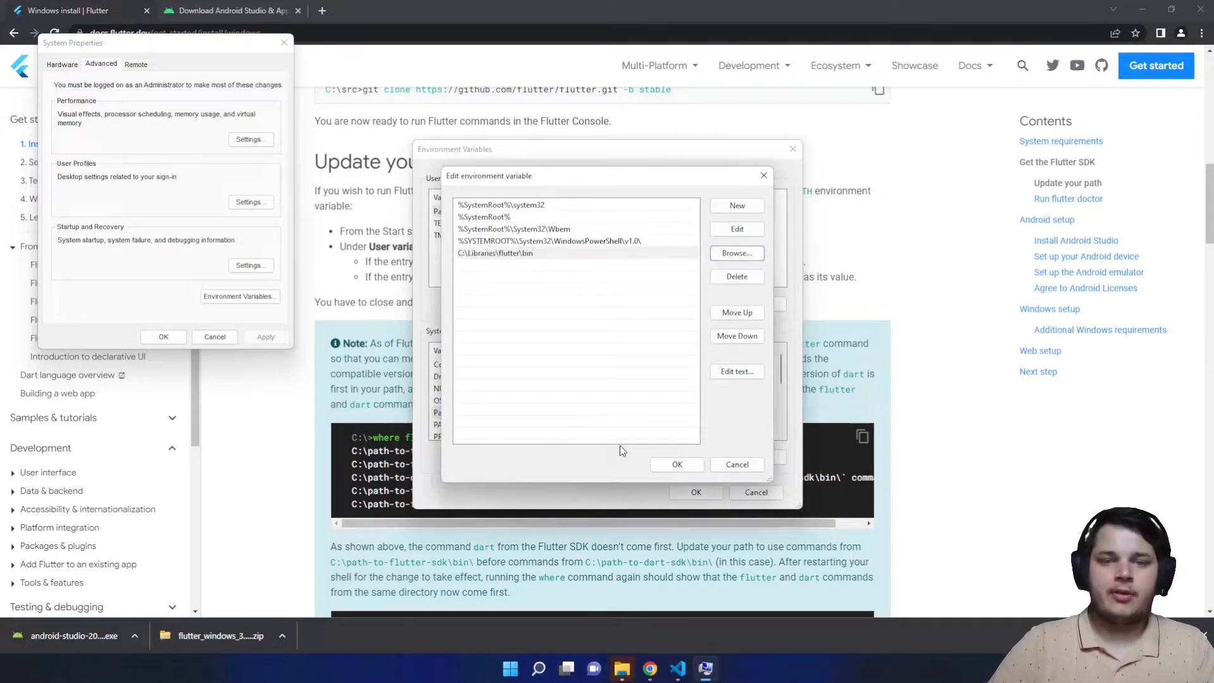
{"action": "left_click", "coordinate": [694, 468]}
{"action": "left_click", "coordinate": [695, 492]}
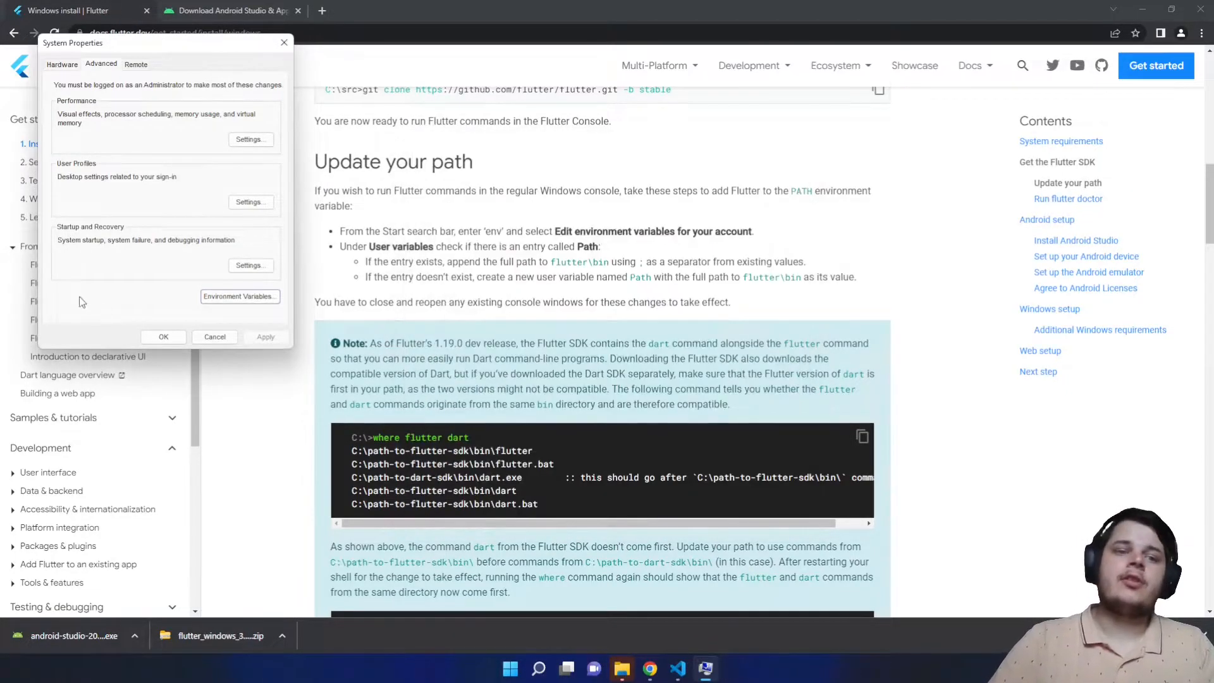
{"action": "left_click", "coordinate": [152, 338]}
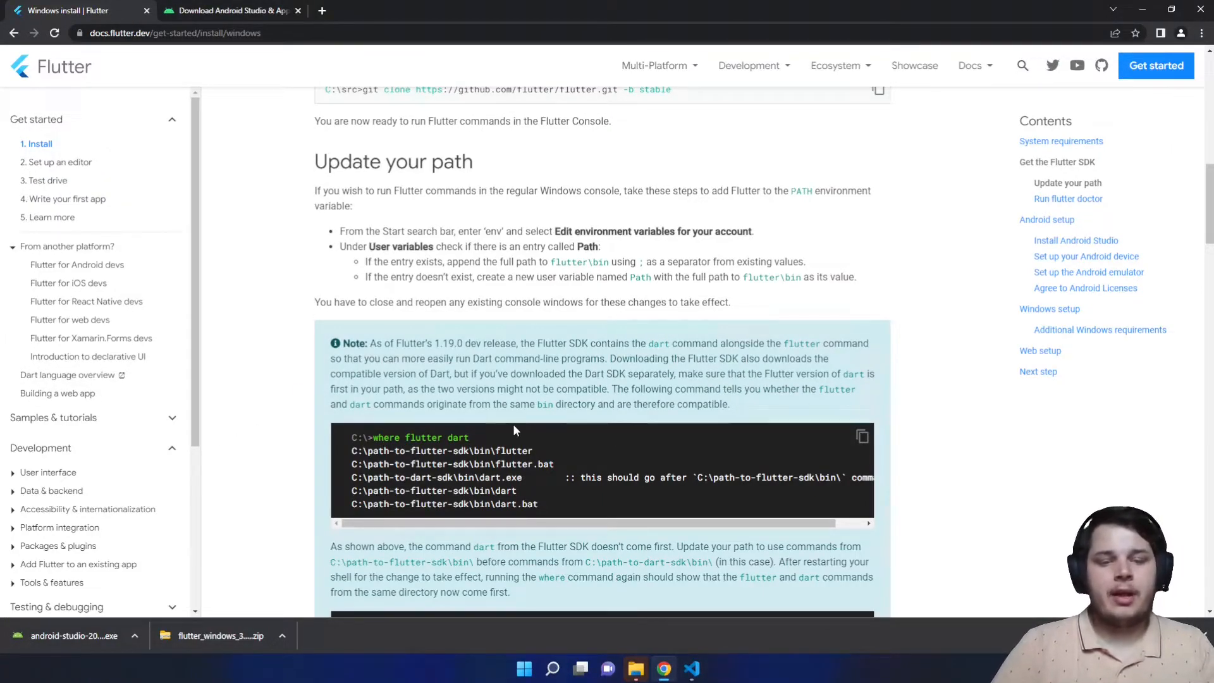
- Run 'flutter doctor' in an administrator Command Prompt and review its 3 issue categories
{"action": "key", "text": "super"}
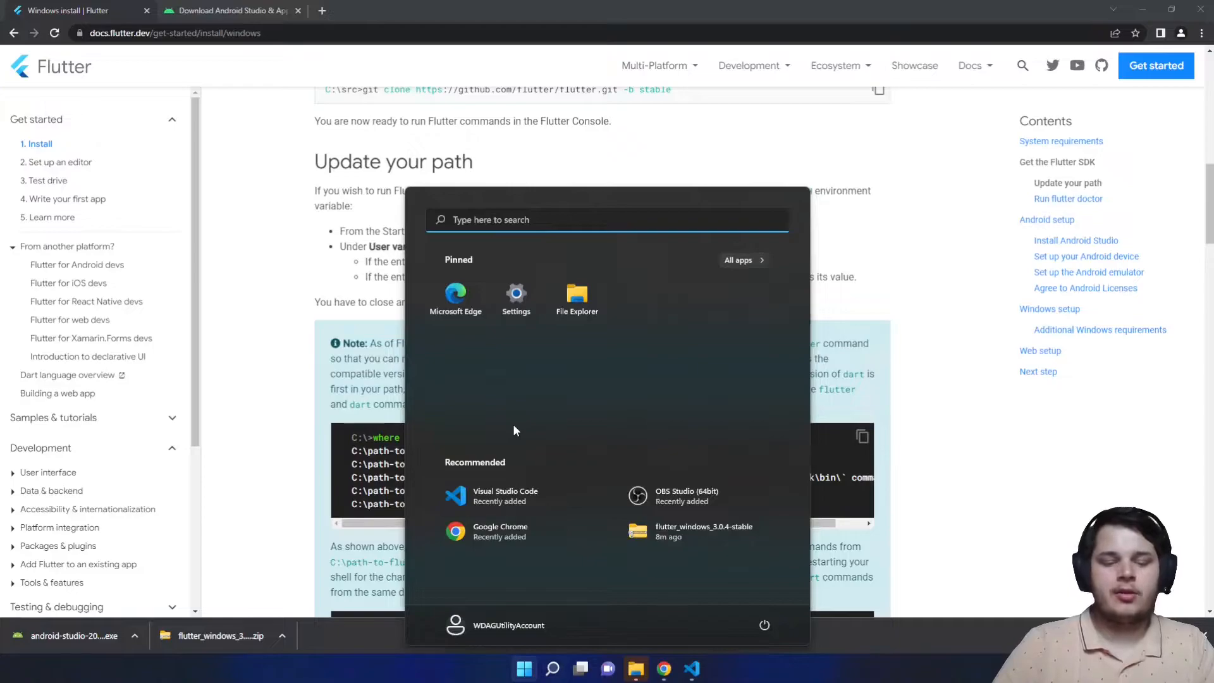
{"action": "type", "text": "cmd"}
{"action": "key", "text": "ctrl+shift+Return"}
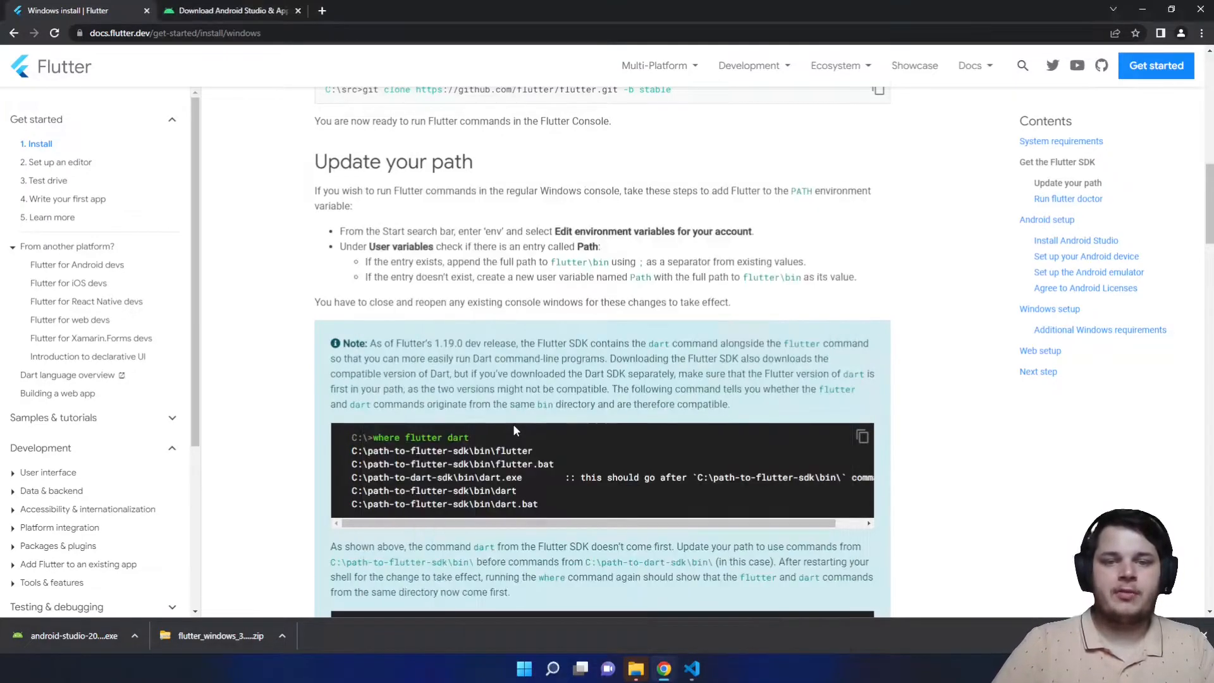
{"action": "type", "text": "flutter doctor"}
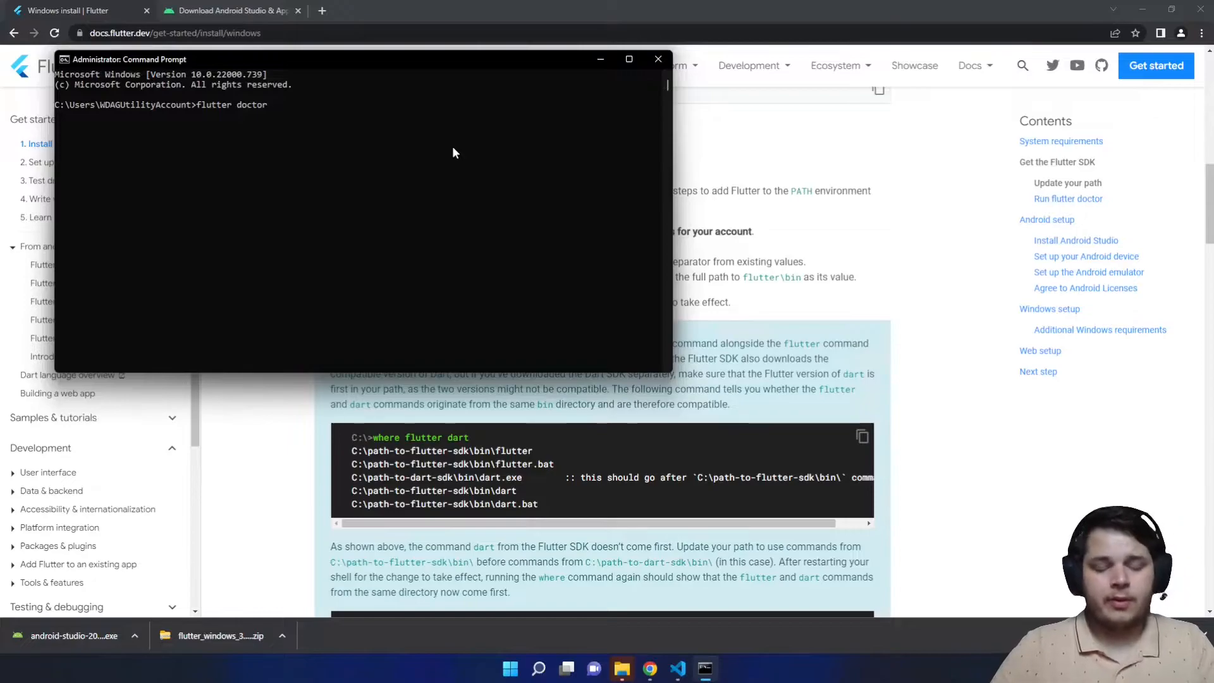
{"action": "key", "text": "Return"}
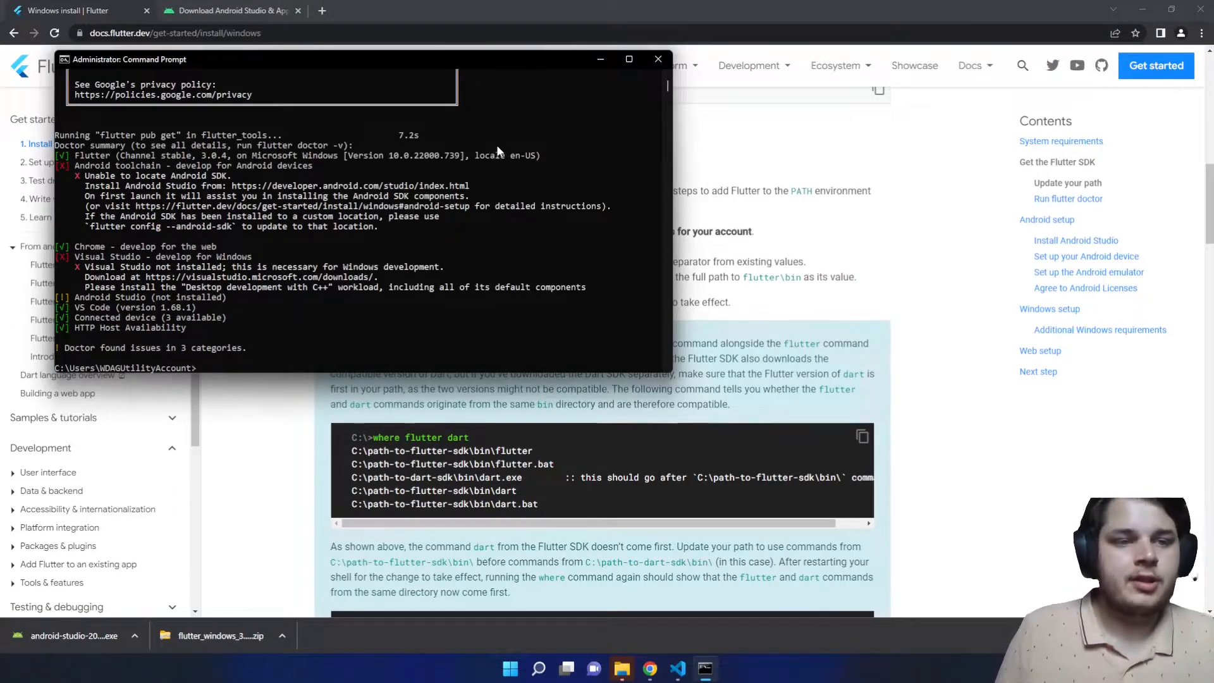
{"action": "left_click_drag", "start_coordinate": [76, 309], "coordinate": [194, 310]}
{"action": "left_click", "coordinate": [259, 314]}
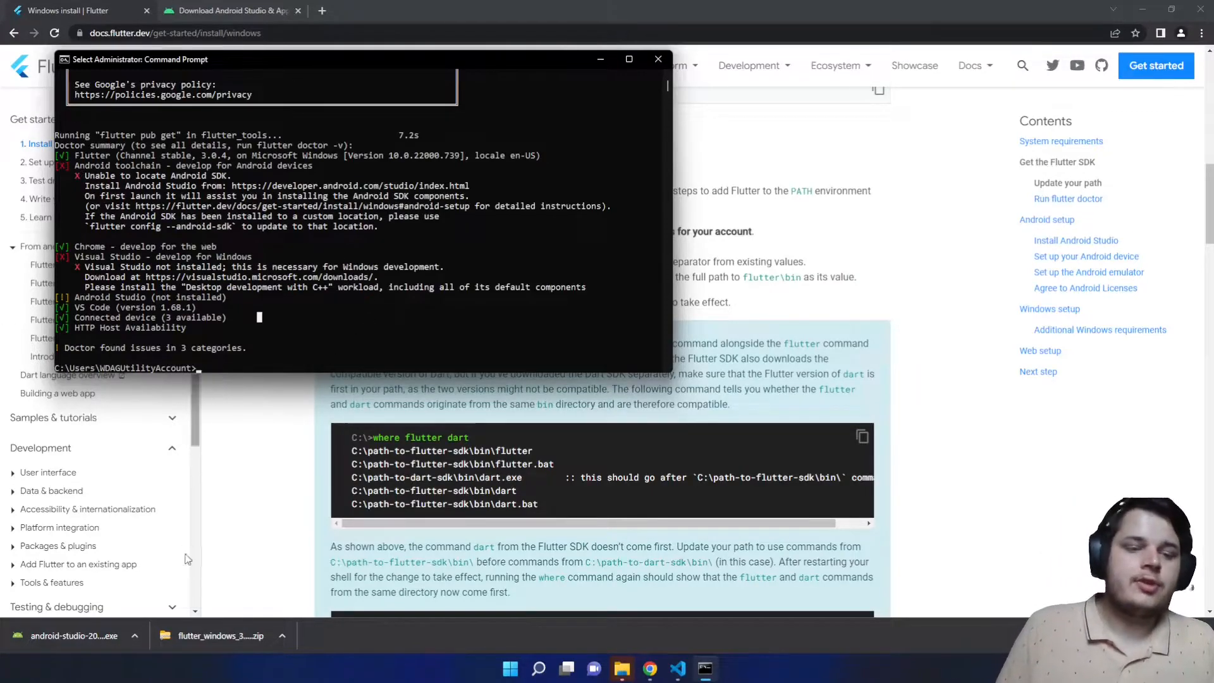
{"action": "left_click", "coordinate": [247, 536]}
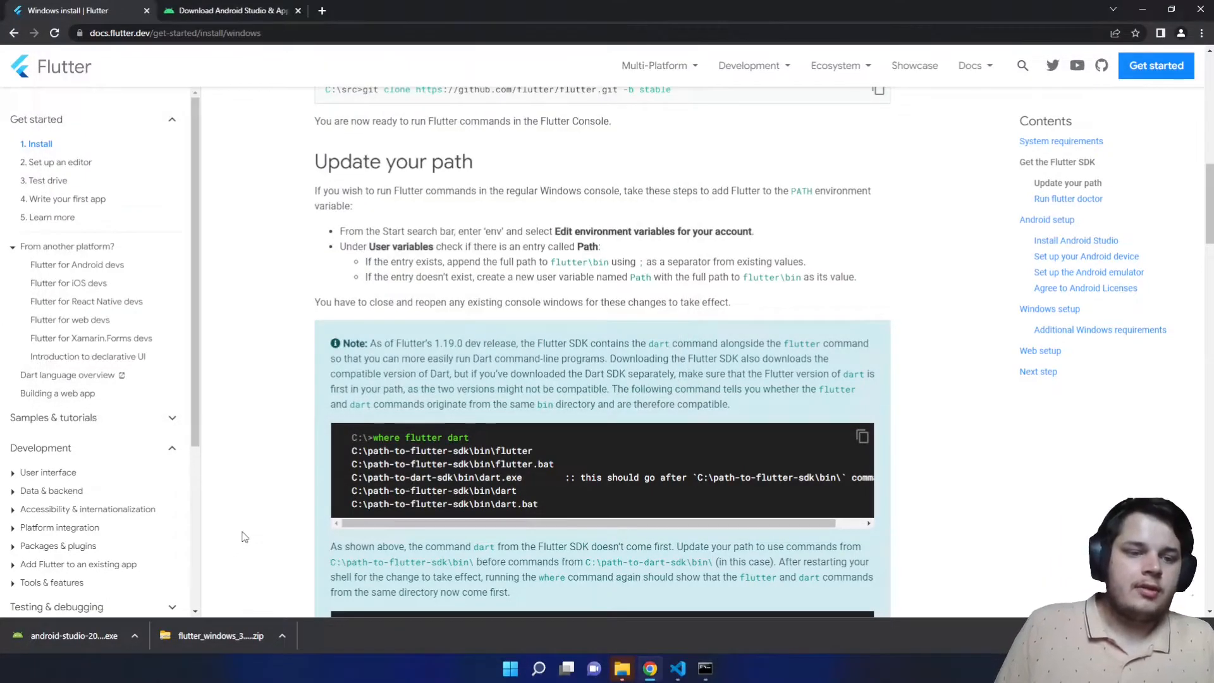
- Install Android Studio with default components and location, then launch it
{"action": "left_click", "coordinate": [85, 632]}
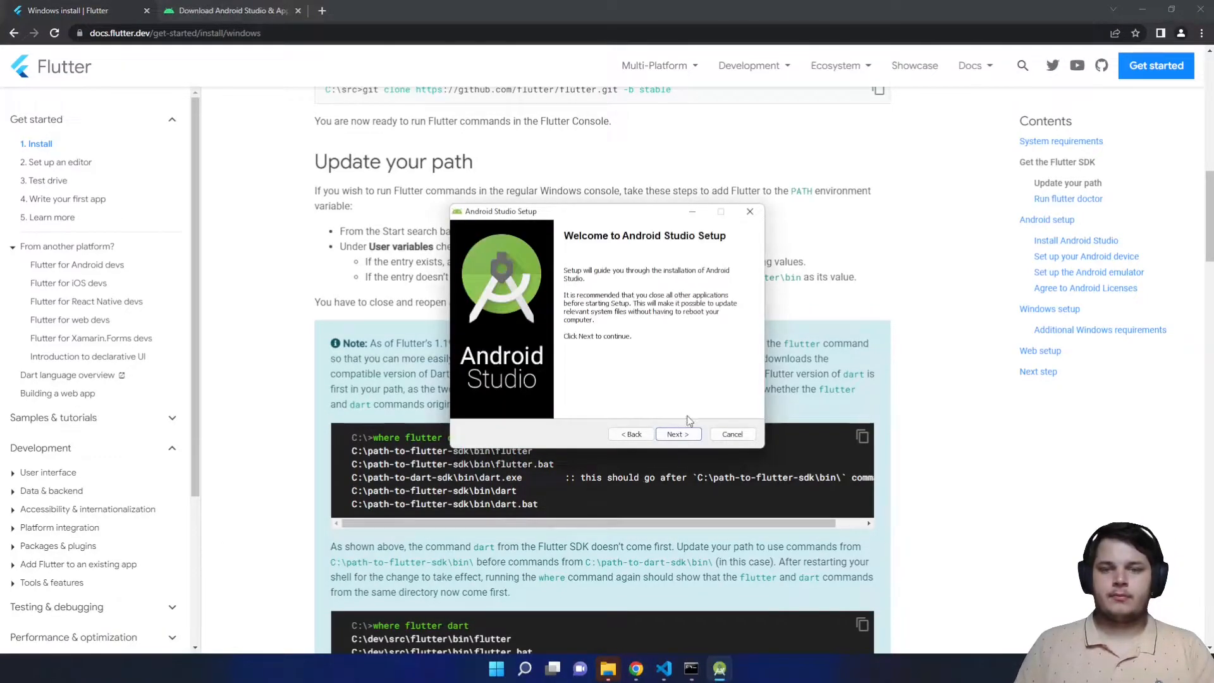
{"action": "left_click", "coordinate": [678, 435]}
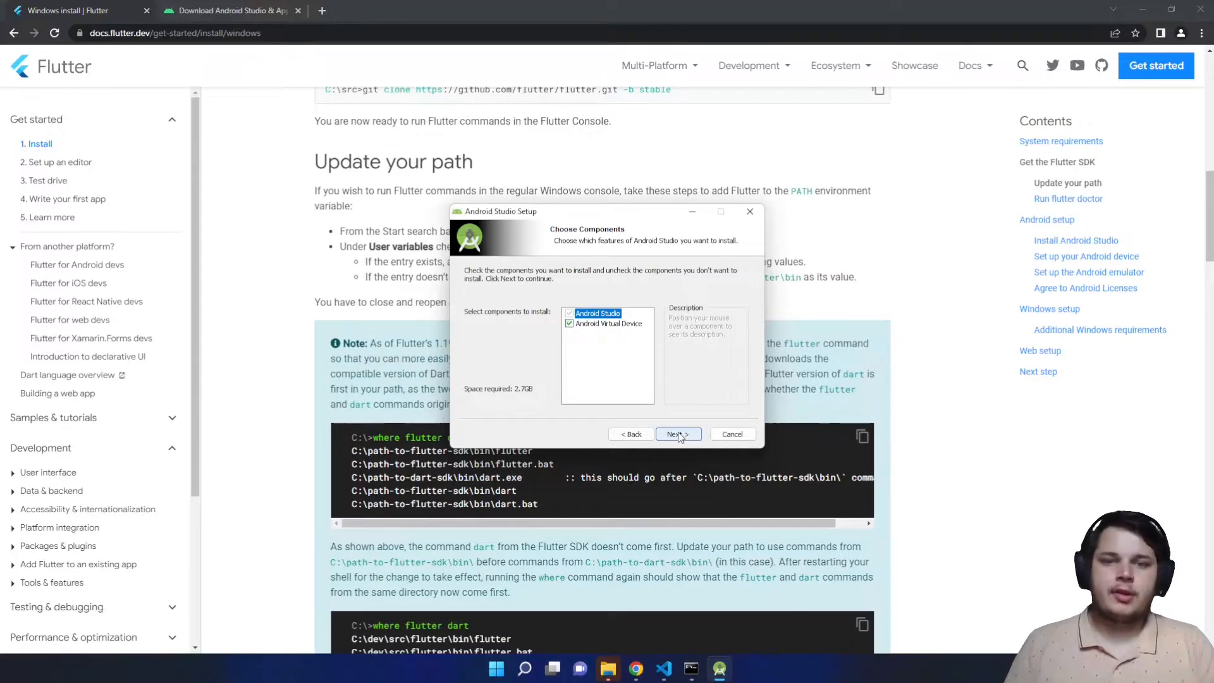
{"action": "left_click", "coordinate": [678, 435]}
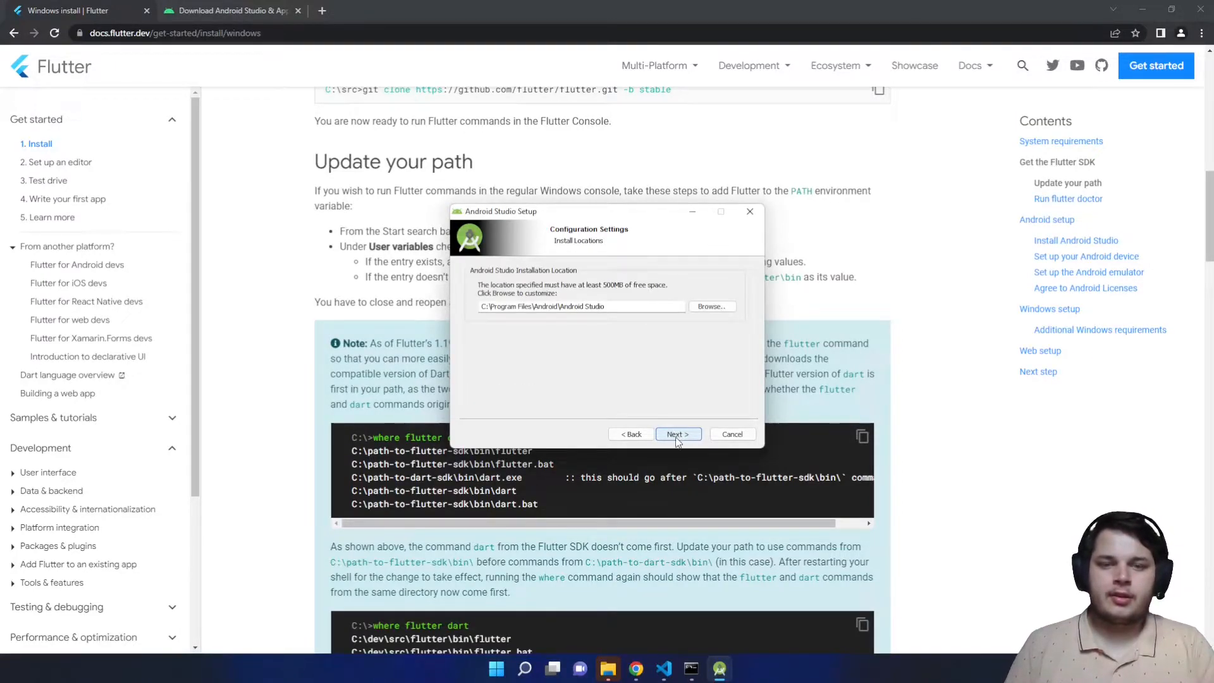
{"action": "left_click", "coordinate": [677, 439]}
{"action": "left_click", "coordinate": [677, 436]}
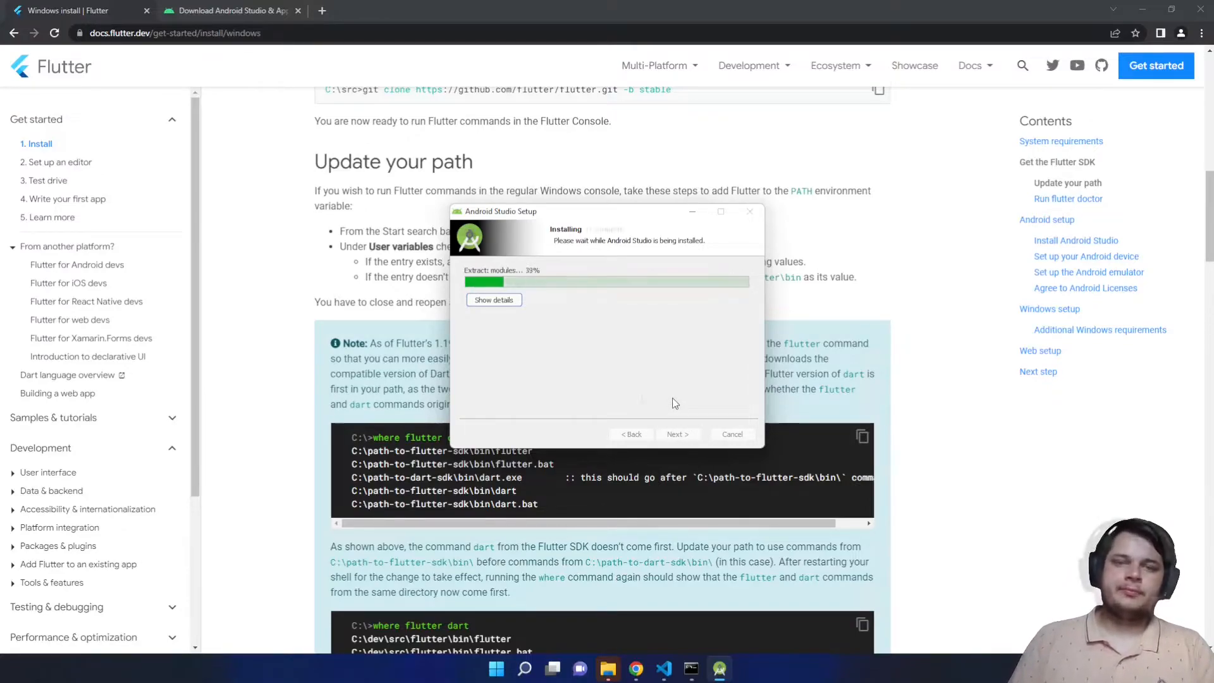
{"action": "left_click", "coordinate": [677, 434]}
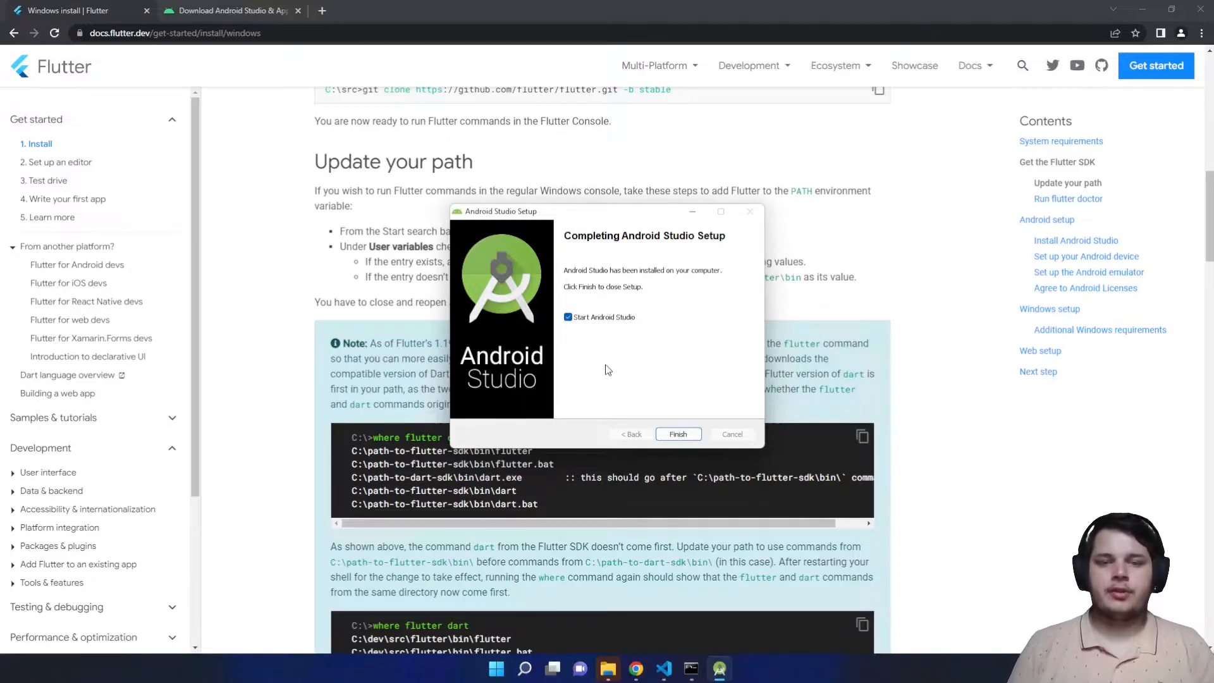
{"action": "left_click", "coordinate": [677, 435]}
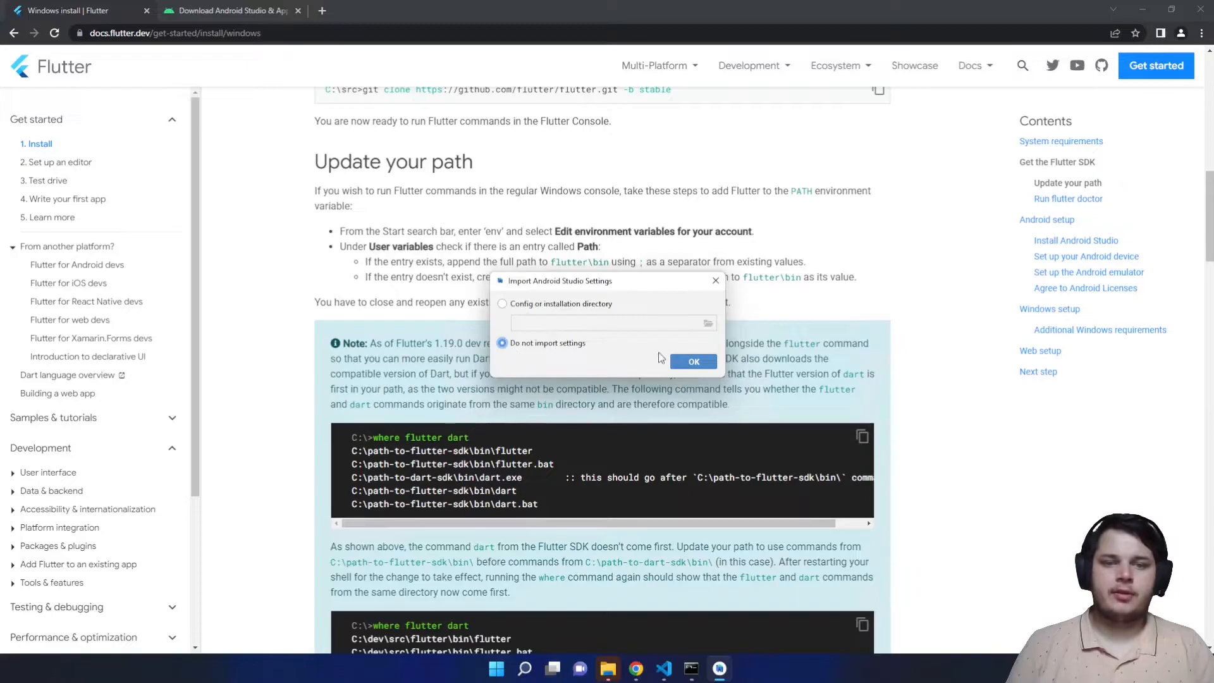
- Start Android Studio setup without importing settings or sending statistics, using Standard install and Darcula theme
{"action": "left_click", "coordinate": [694, 362]}
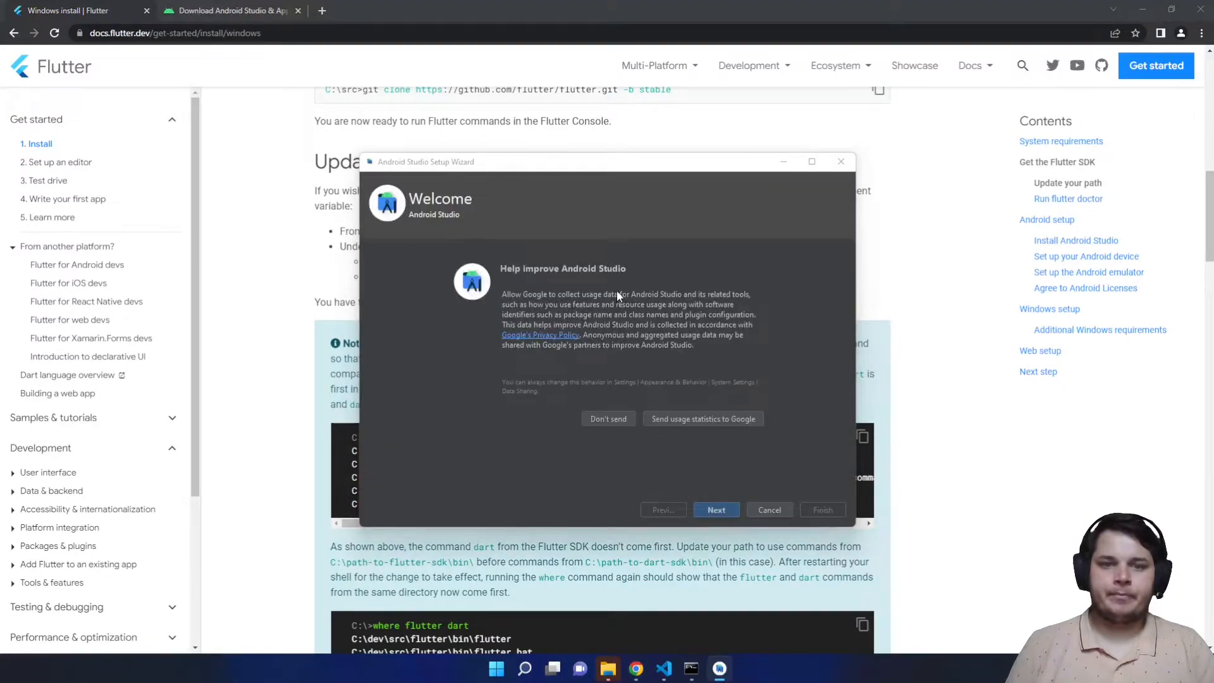
{"action": "left_click", "coordinate": [615, 419]}
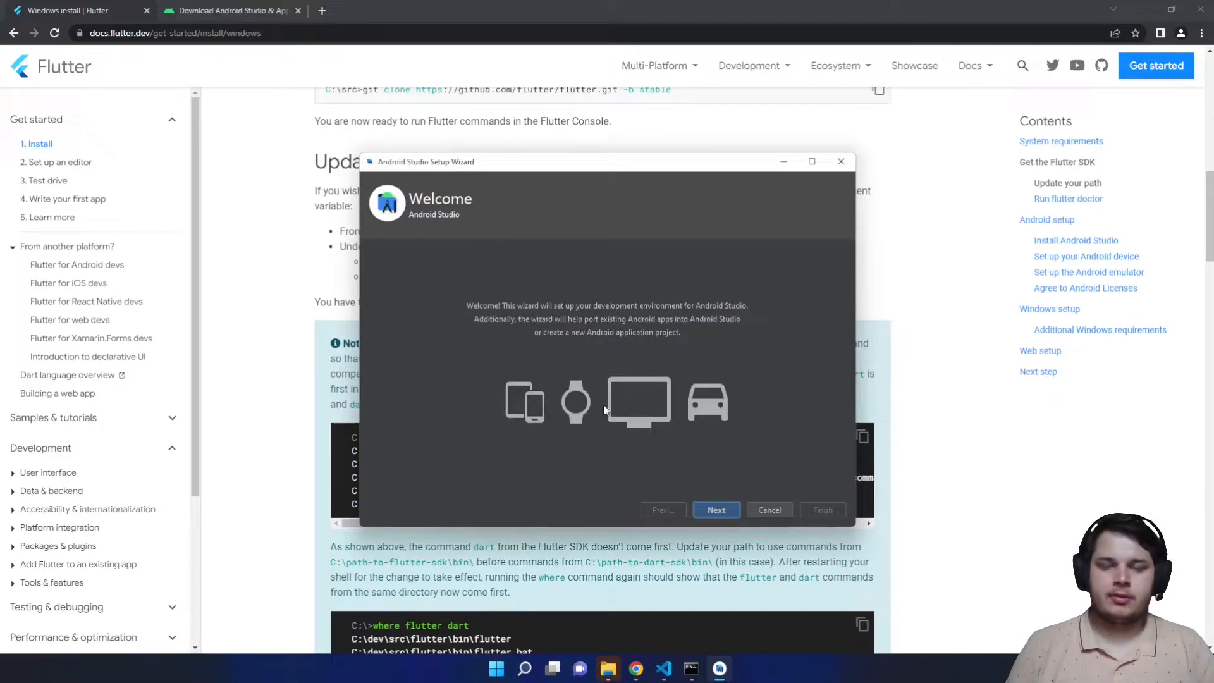
{"action": "left_click", "coordinate": [715, 511]}
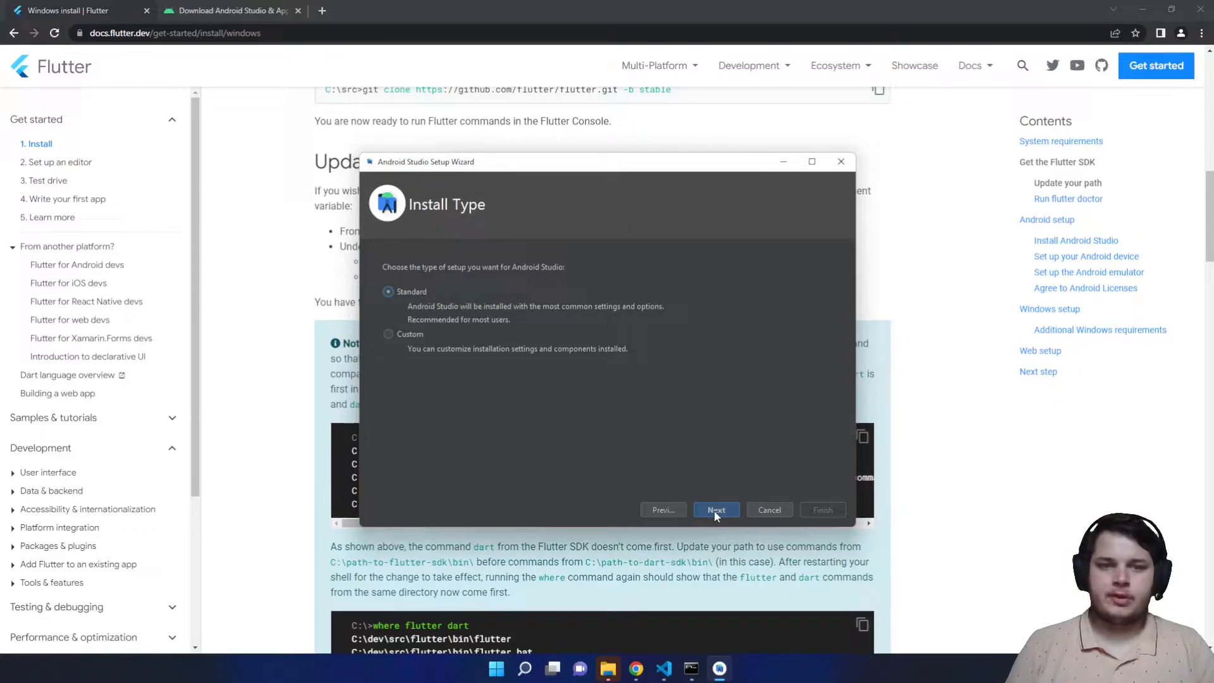
{"action": "left_click", "coordinate": [714, 509]}
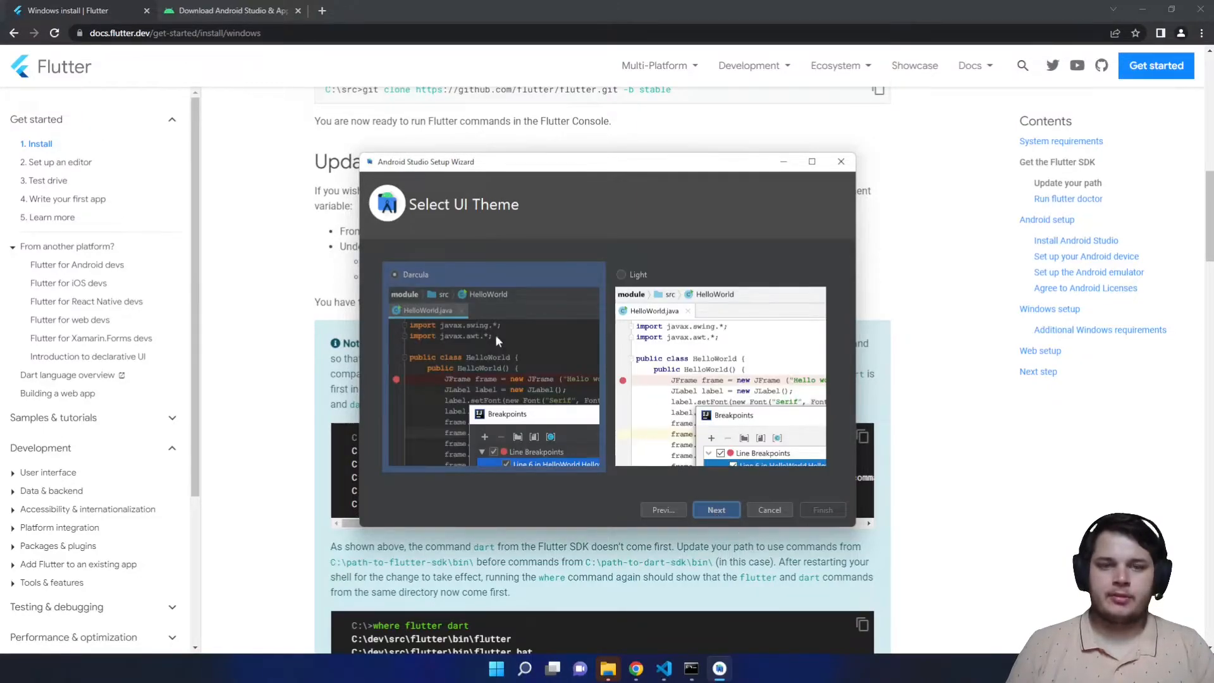
{"action": "left_click", "coordinate": [717, 510]}
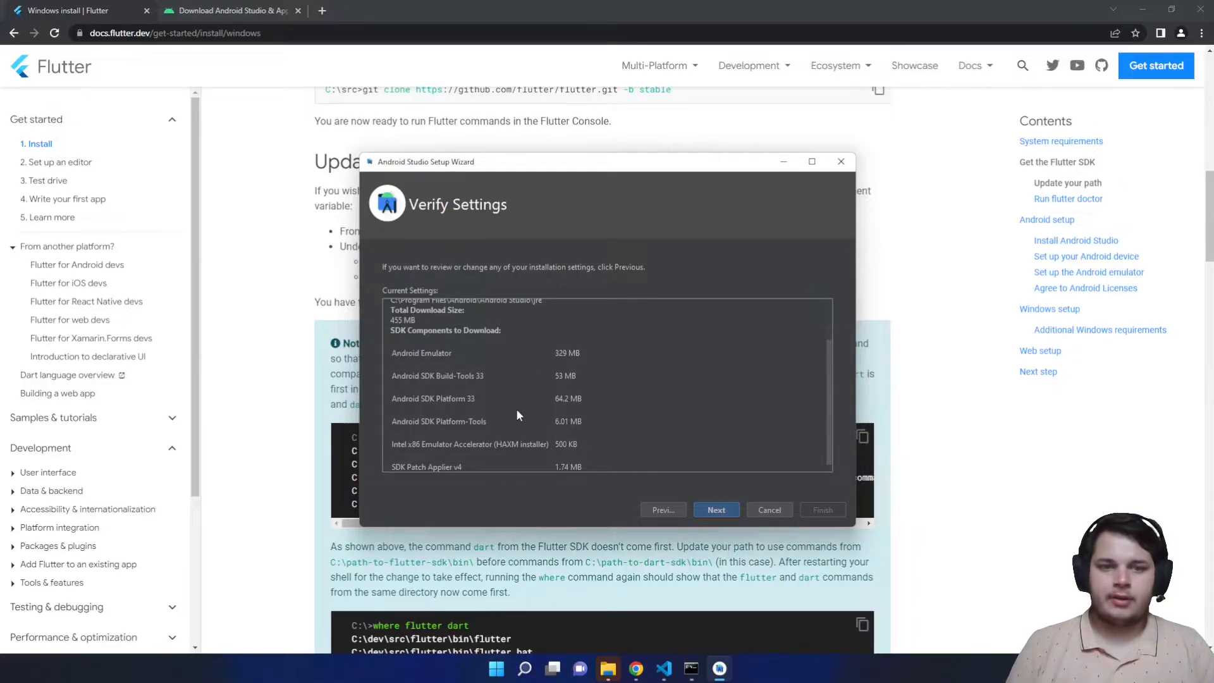
- Accept the android-sdk and intel-android-extra licences, download SDK components, then close Android Studio
{"action": "scroll", "coordinate": [473, 397], "scroll_direction": "up", "scroll_amount": 2}
{"action": "scroll", "coordinate": [453, 390], "scroll_direction": "up", "scroll_amount": 1}
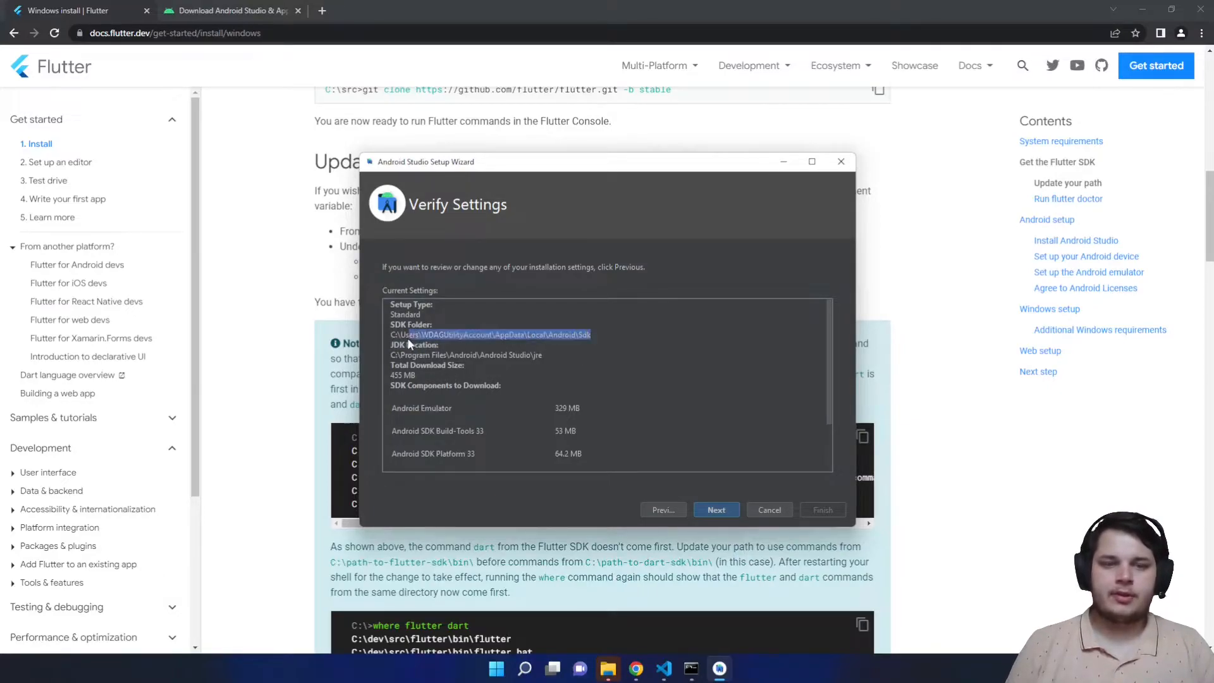
{"action": "left_click", "coordinate": [480, 339]}
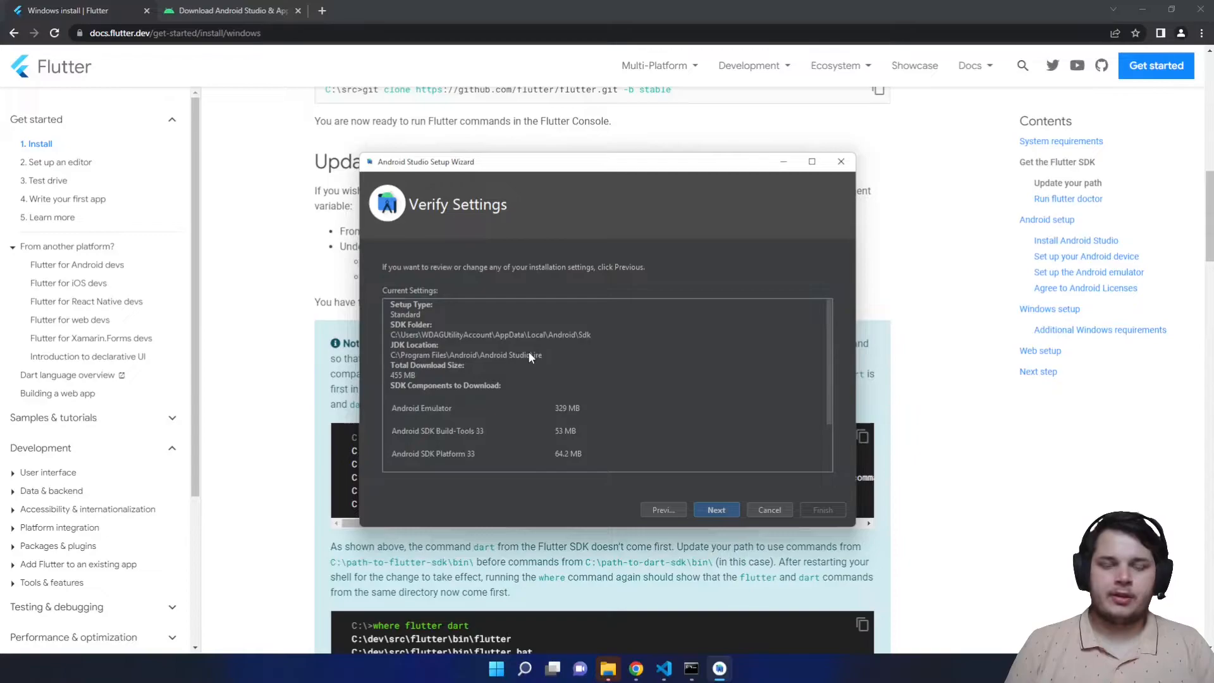
{"action": "scroll", "coordinate": [528, 355], "scroll_direction": "down", "scroll_amount": 3}
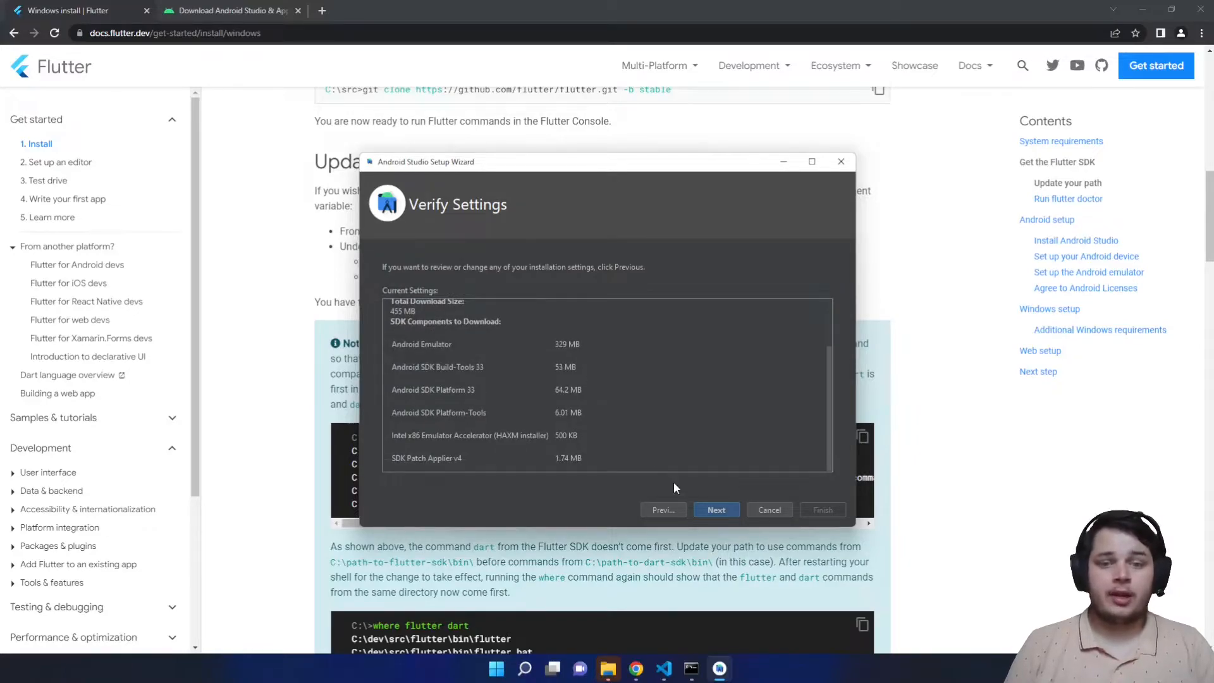
{"action": "left_click", "coordinate": [713, 508]}
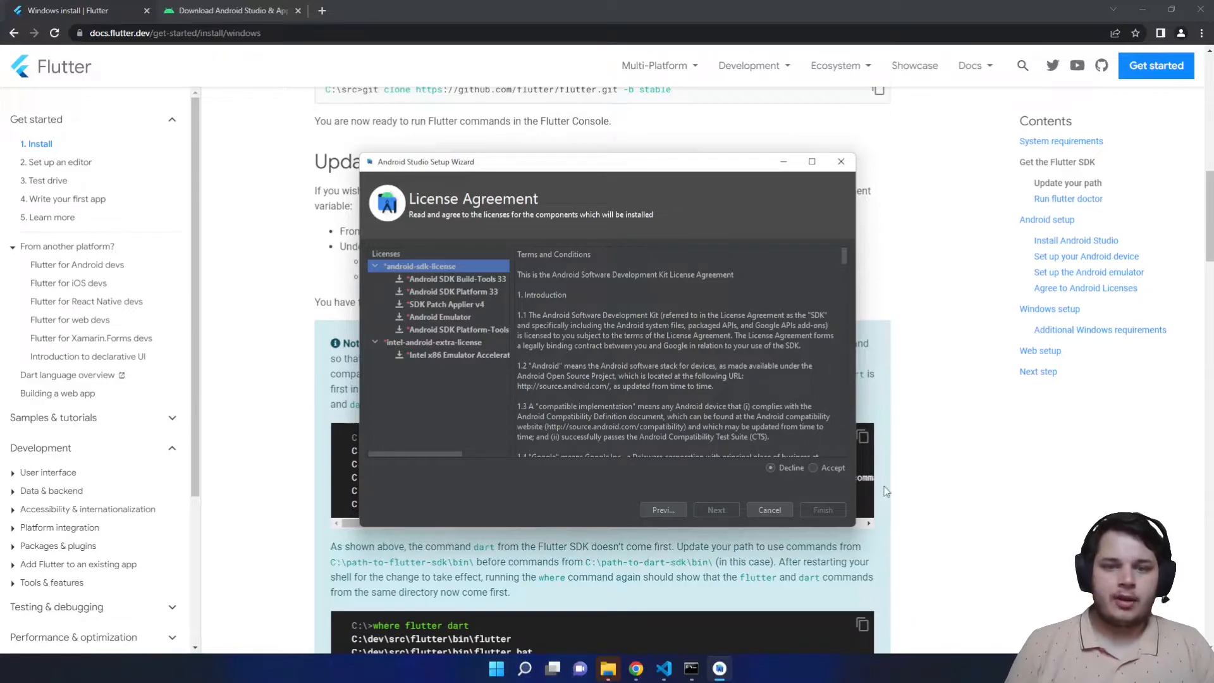
{"action": "left_click", "coordinate": [813, 468]}
{"action": "left_click", "coordinate": [462, 344]}
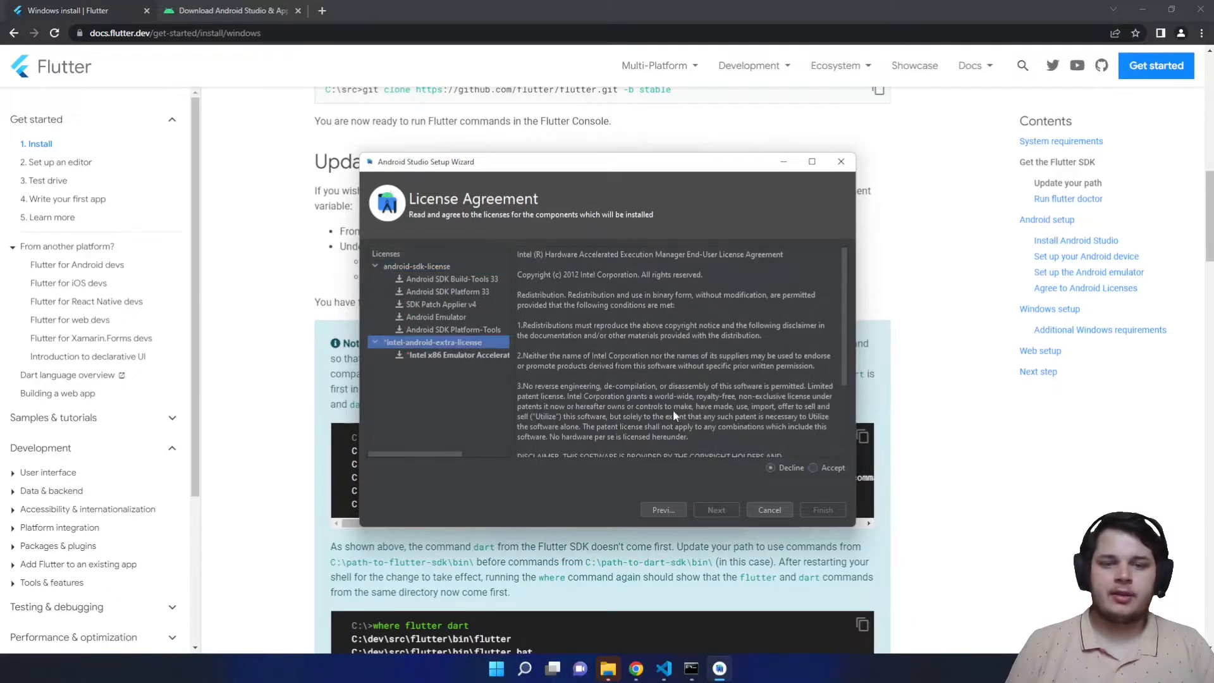
{"action": "left_click", "coordinate": [814, 468]}
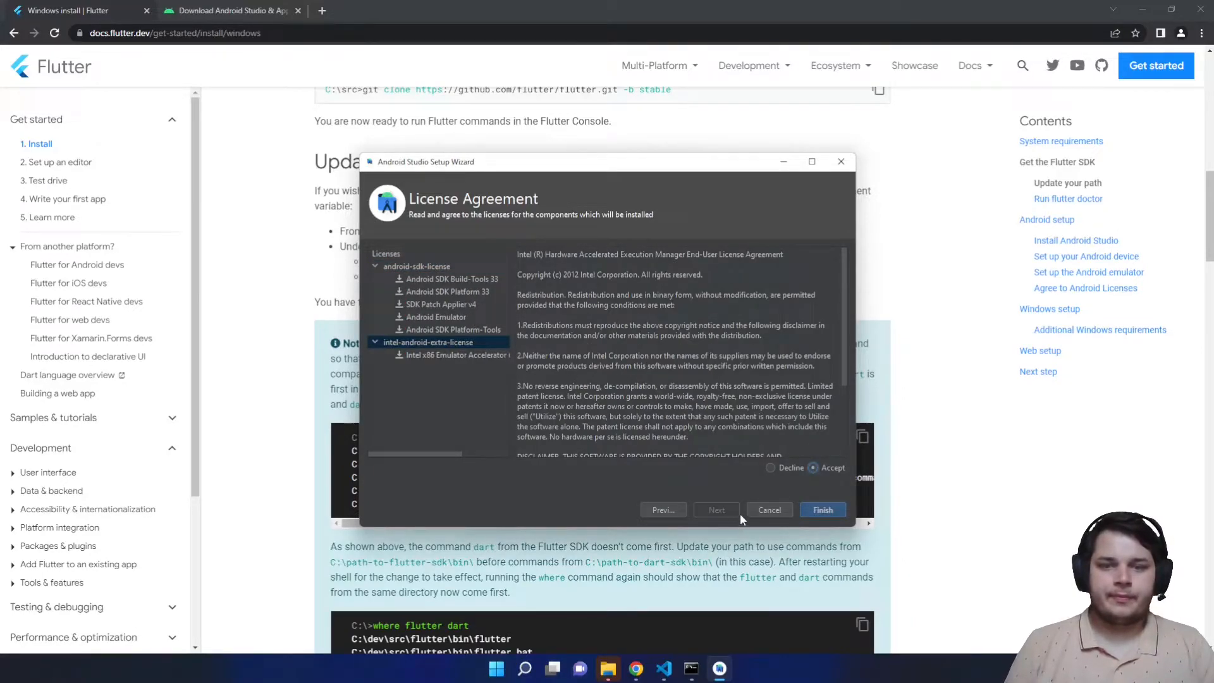
{"action": "left_click", "coordinate": [824, 511]}
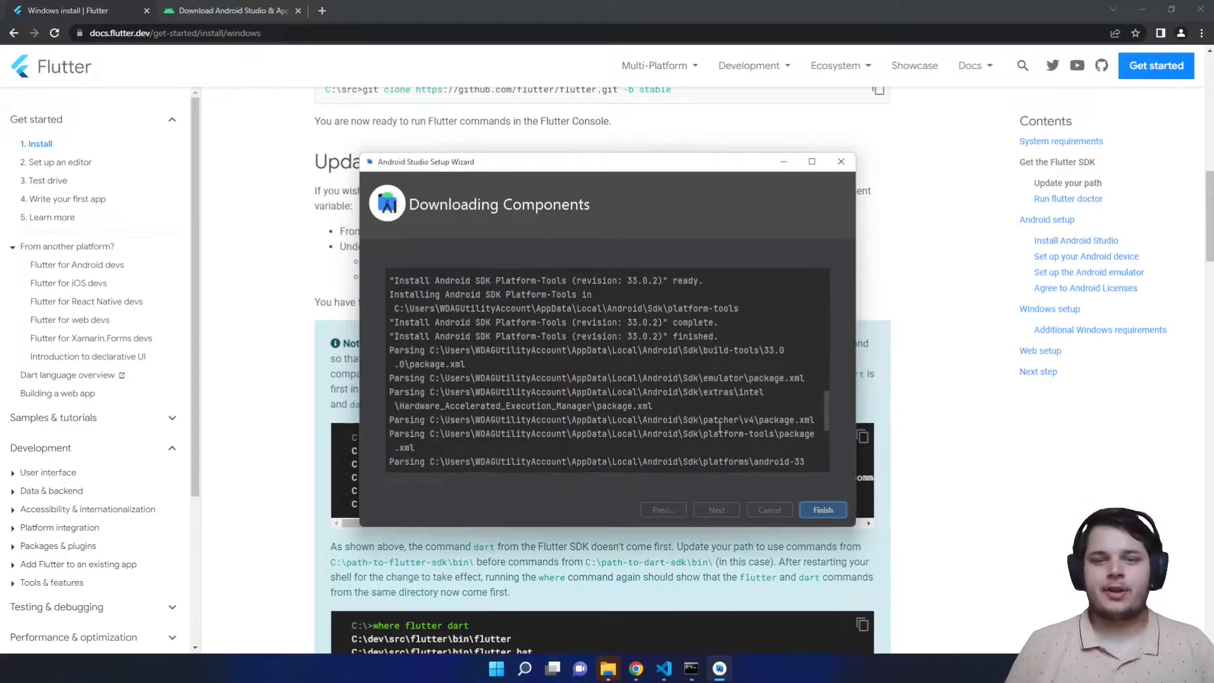
{"action": "left_click", "coordinate": [820, 510]}
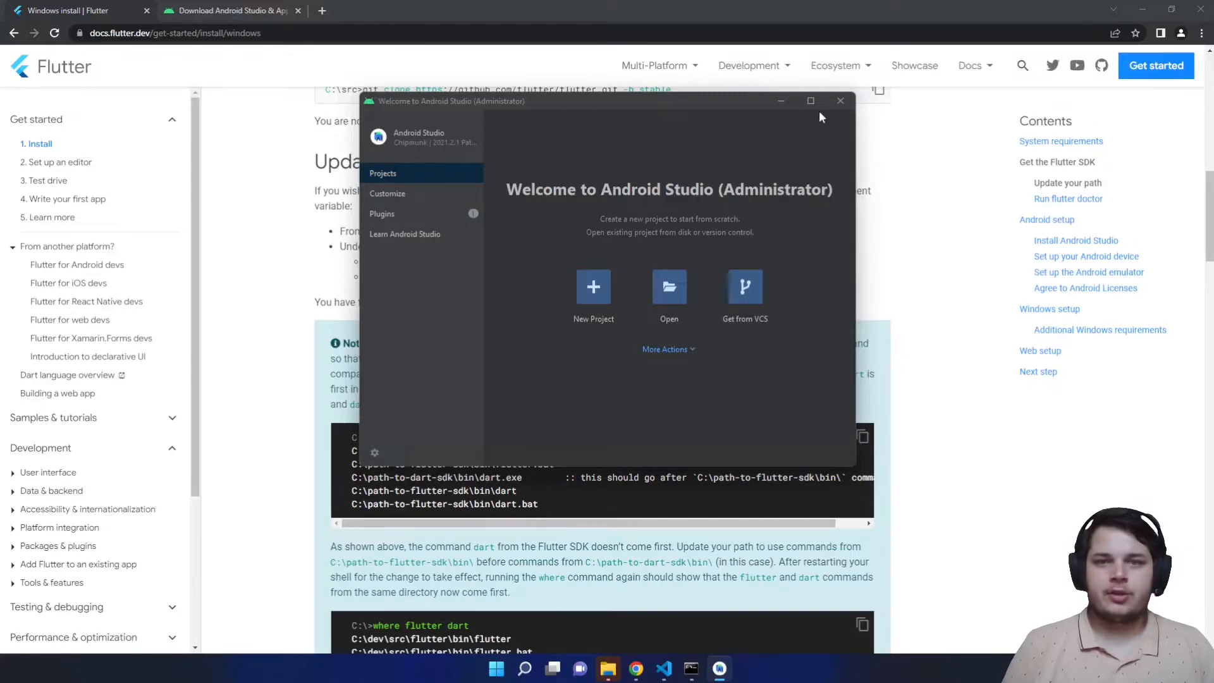
{"action": "left_click", "coordinate": [839, 103]}
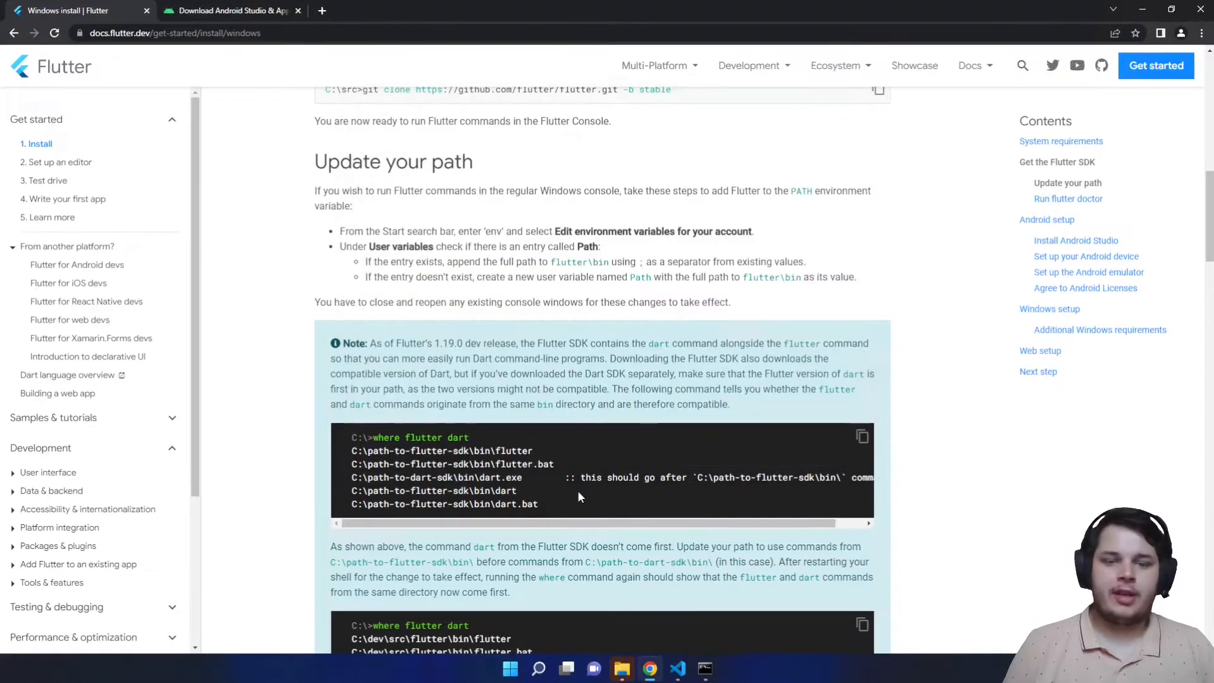
- Rerun 'flutter doctor' in Command Prompt, which now detects Android Studio 2021.2 with 2 issue categories
{"action": "left_click", "coordinate": [705, 673]}
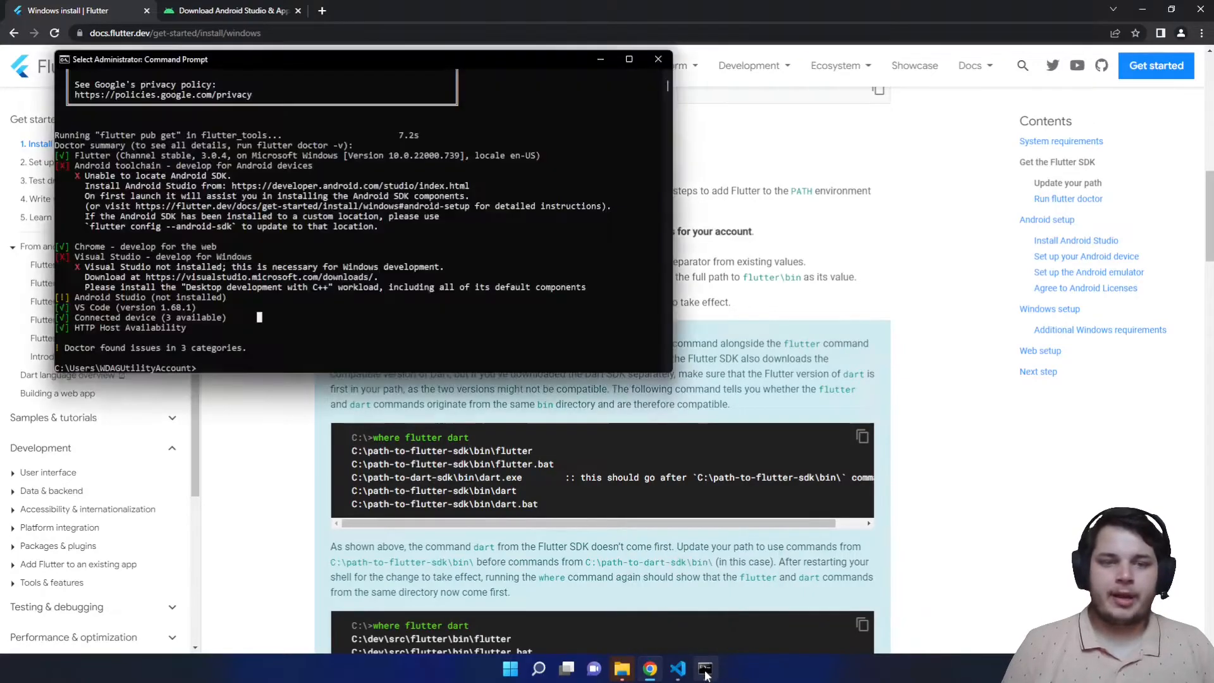
{"action": "type", "text": "flutter doctor"}
{"action": "key", "text": "Return"}
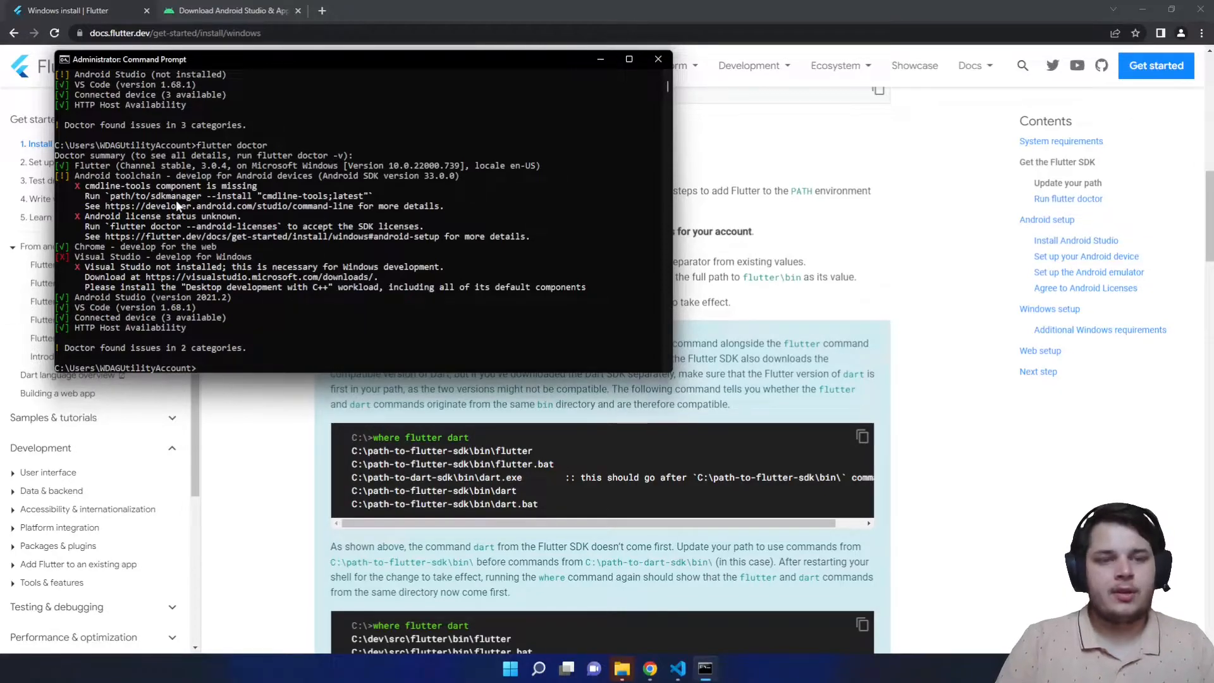
{"action": "key", "text": "super"}
- Launch Android Studio and install Android SDK Command-line Tools (latest) via the SDK Manager
{"action": "type", "text": "andr"}
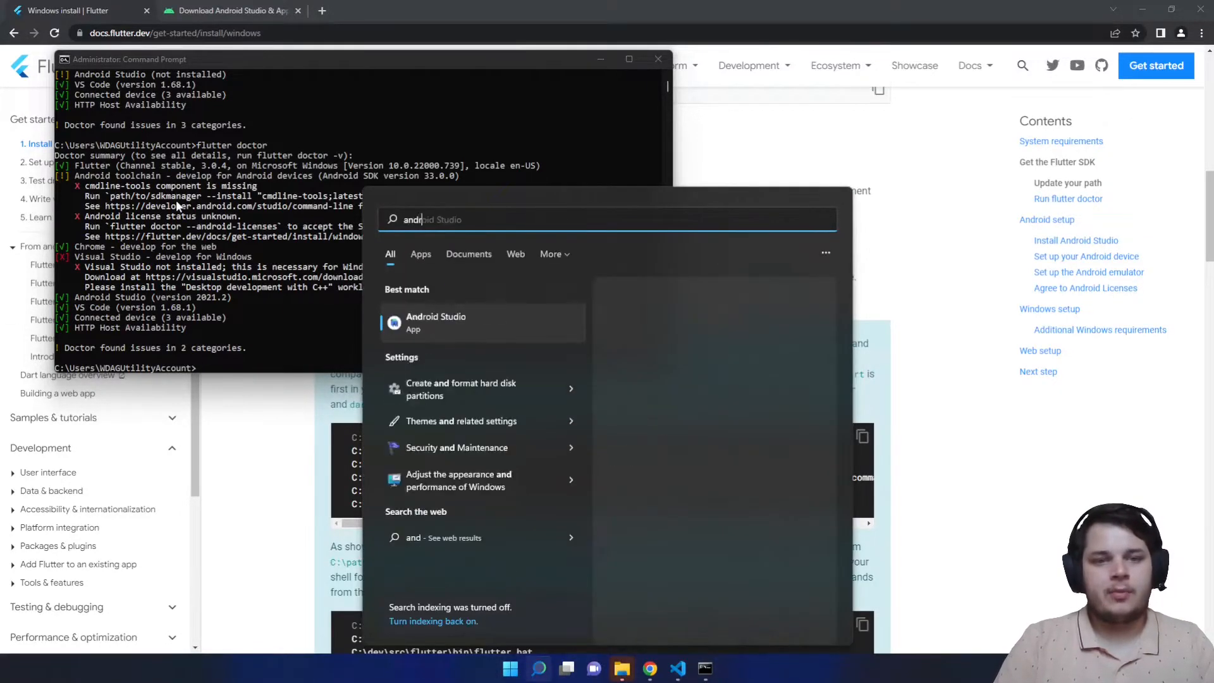
{"action": "key", "text": "Return"}
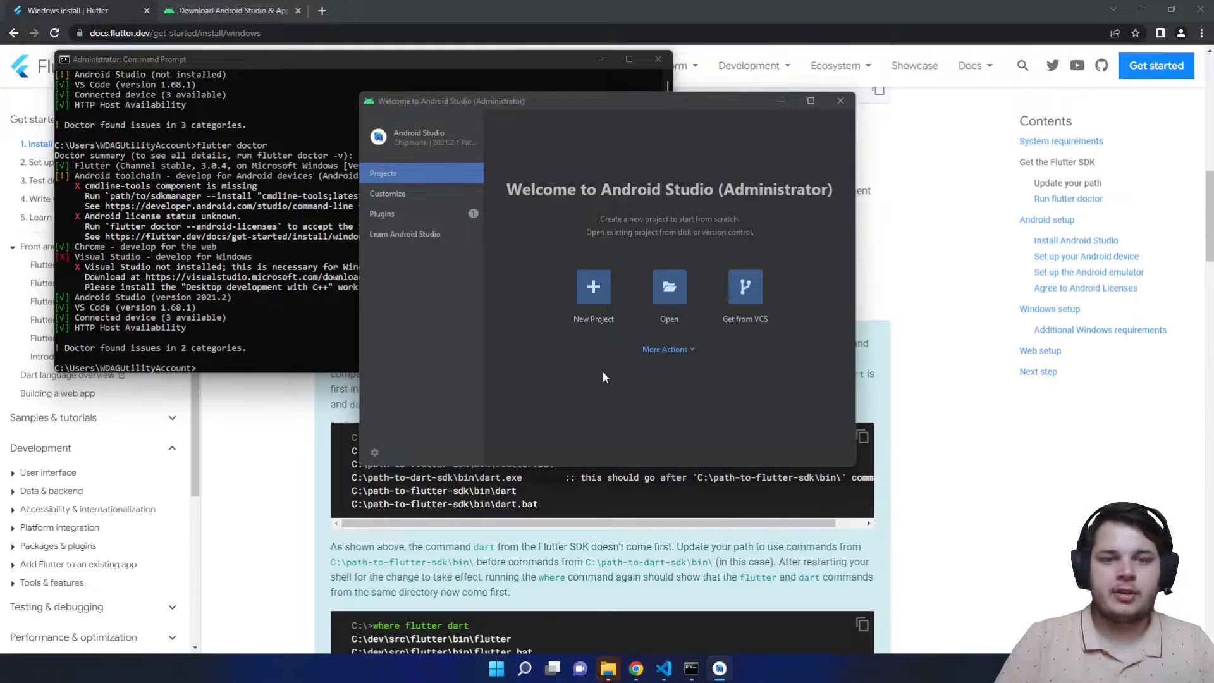
{"action": "left_click", "coordinate": [671, 351]}
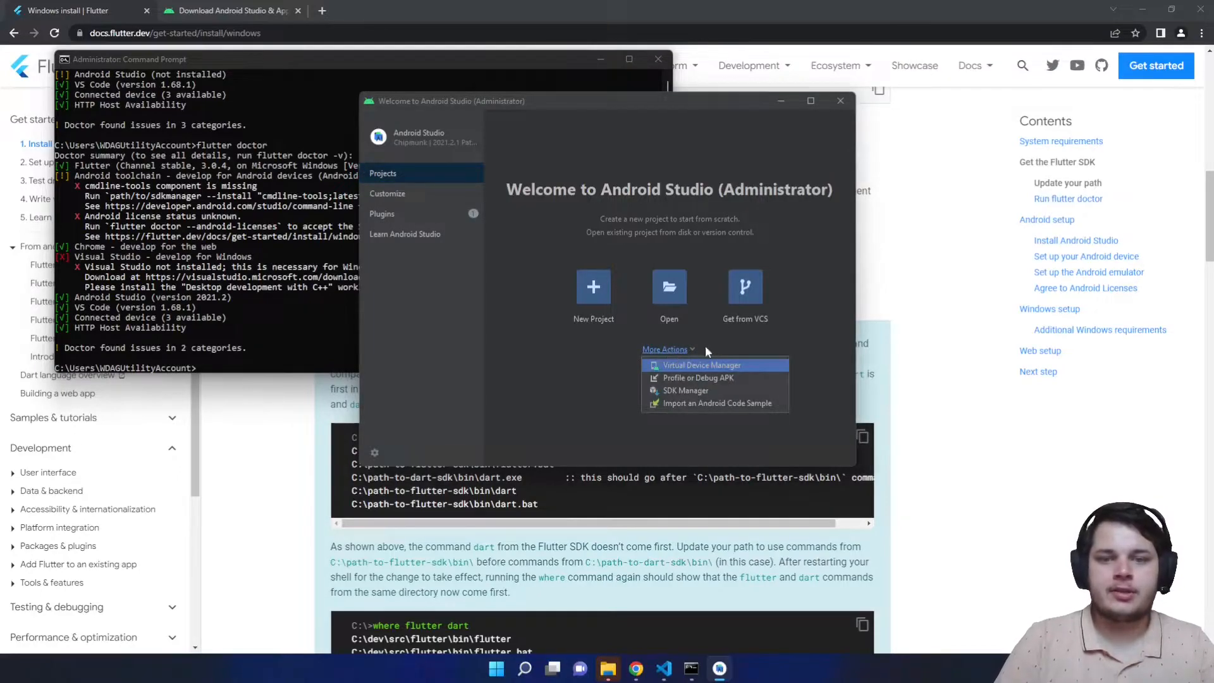
{"action": "left_click", "coordinate": [691, 390]}
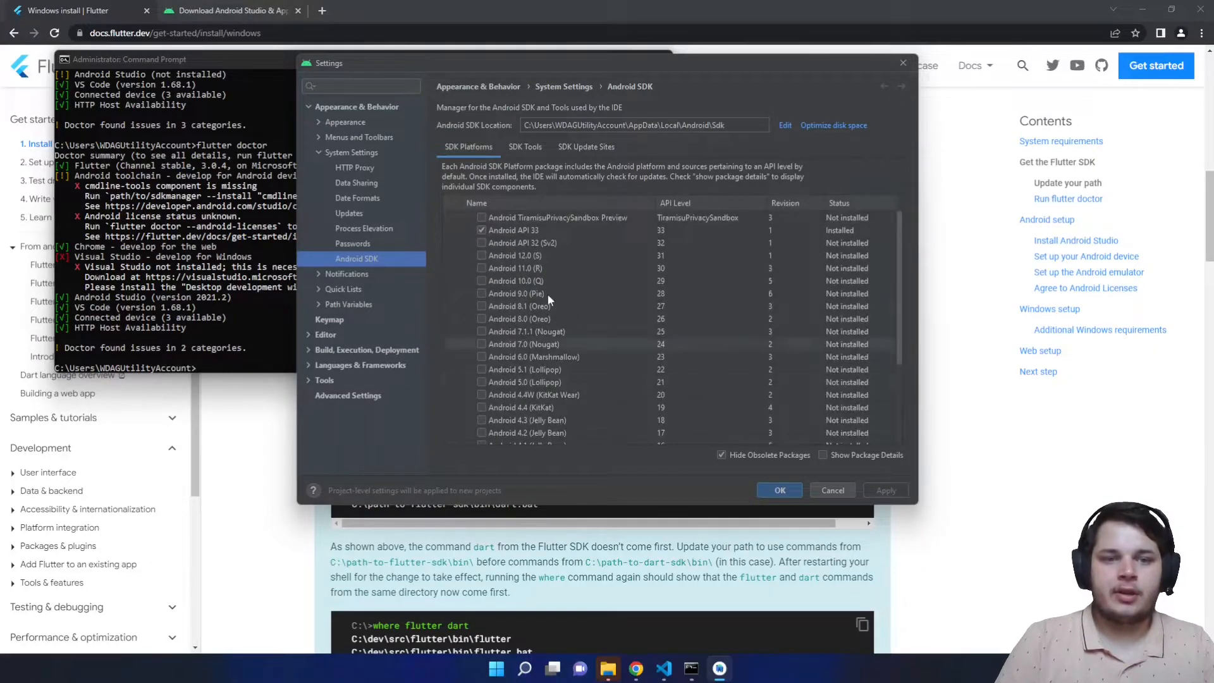
{"action": "left_click", "coordinate": [525, 151]}
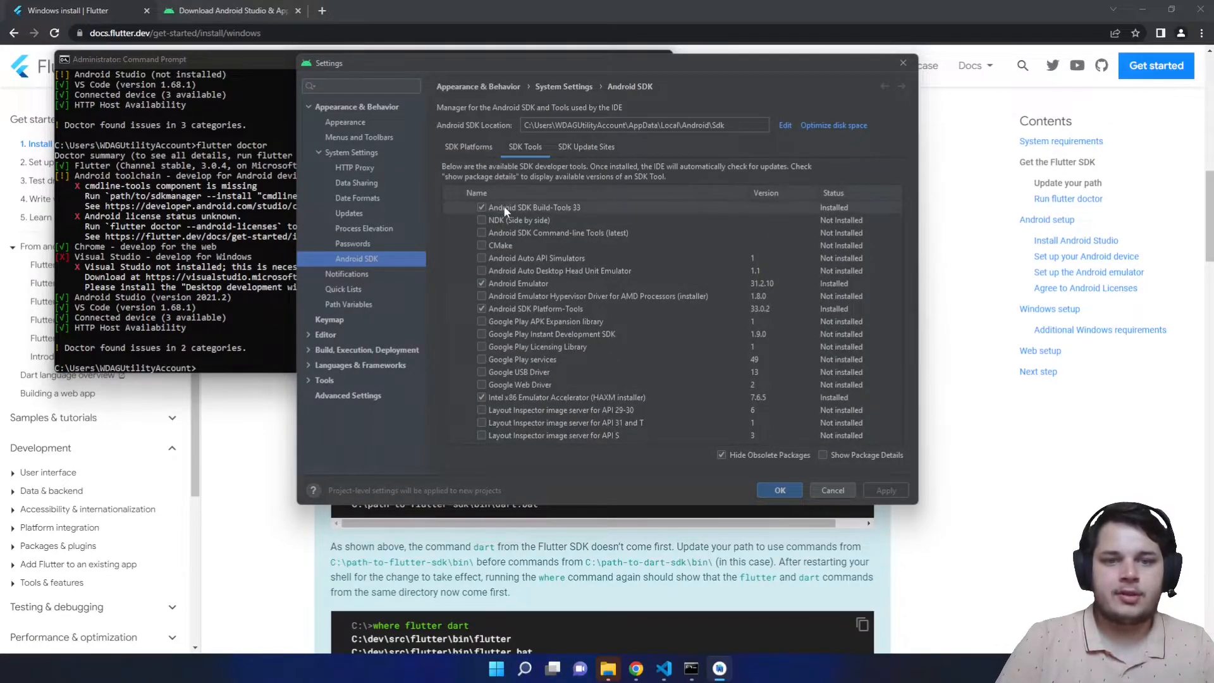
{"action": "left_click", "coordinate": [485, 233]}
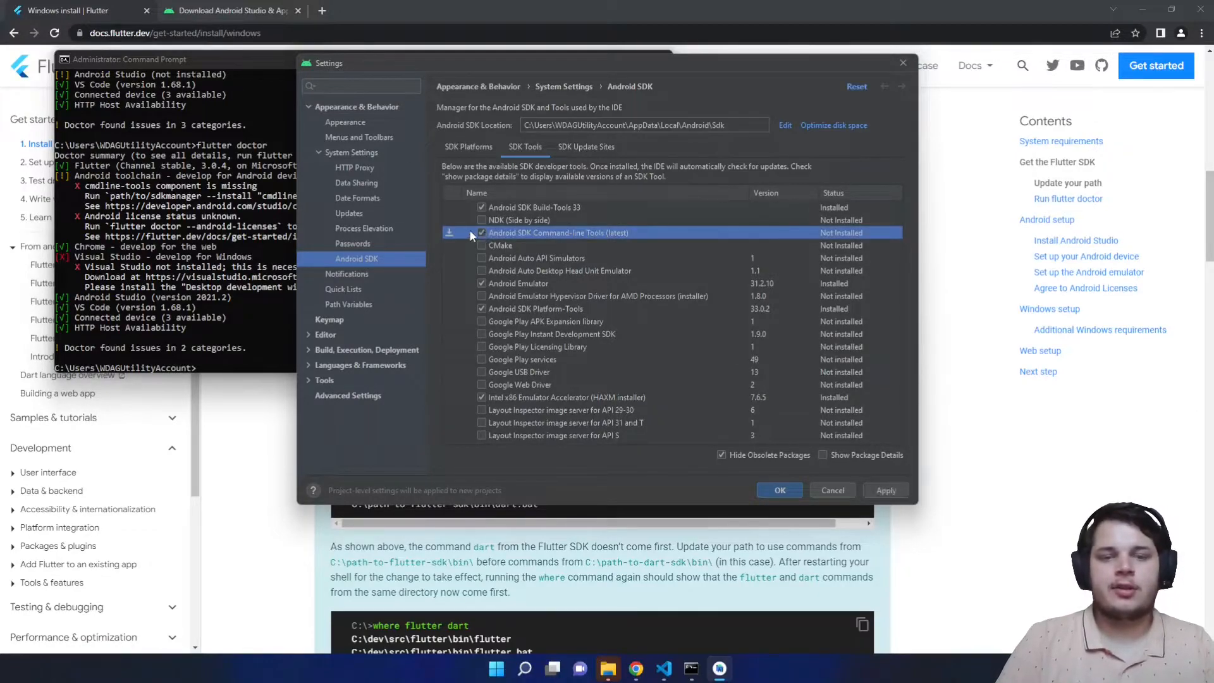
{"action": "left_click", "coordinate": [881, 488]}
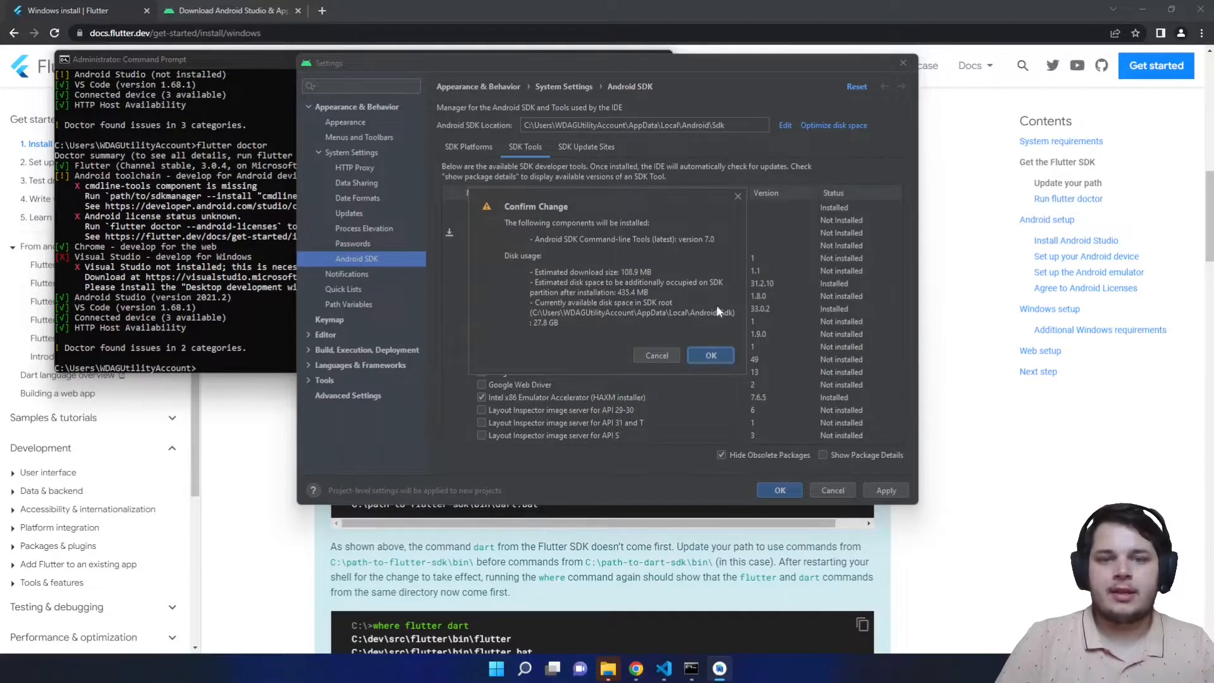
{"action": "left_click", "coordinate": [706, 356]}
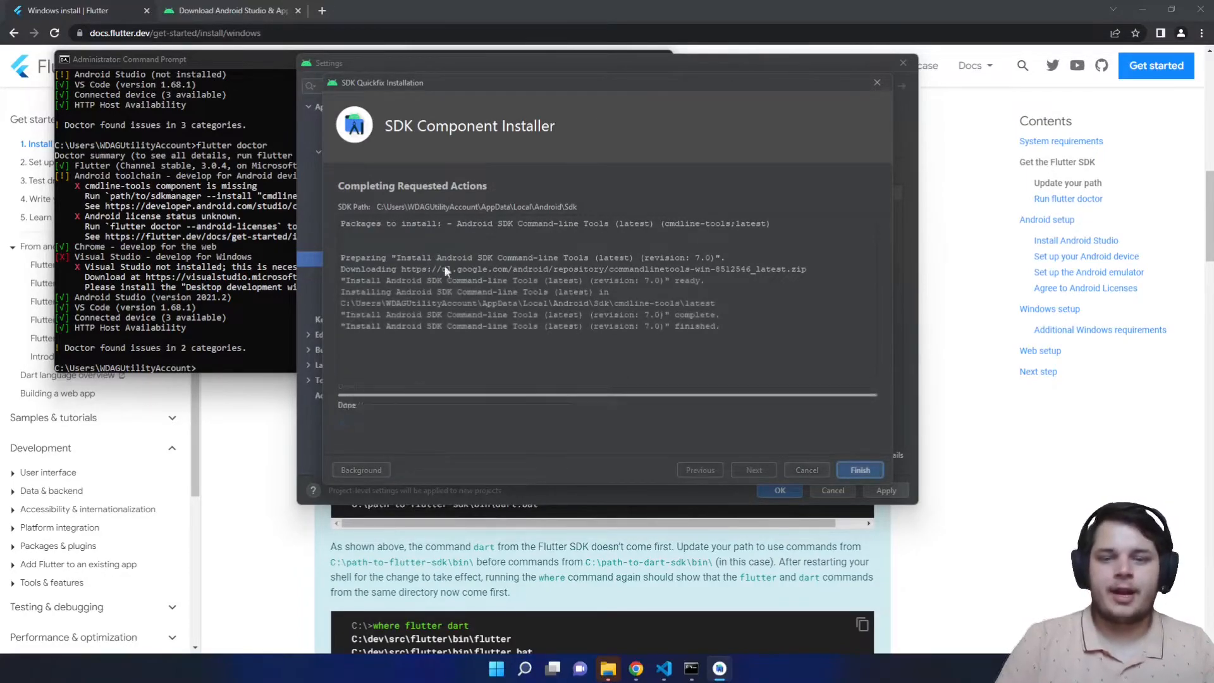
{"action": "left_click", "coordinate": [855, 469]}
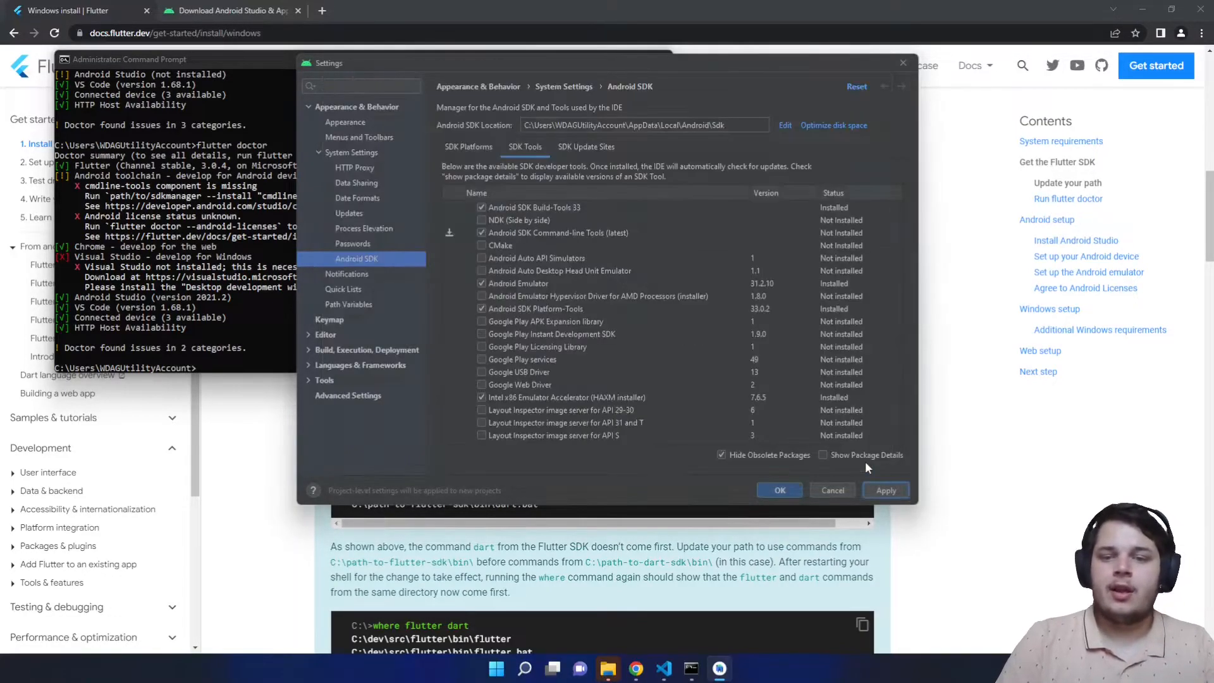
{"action": "left_click", "coordinate": [781, 491]}
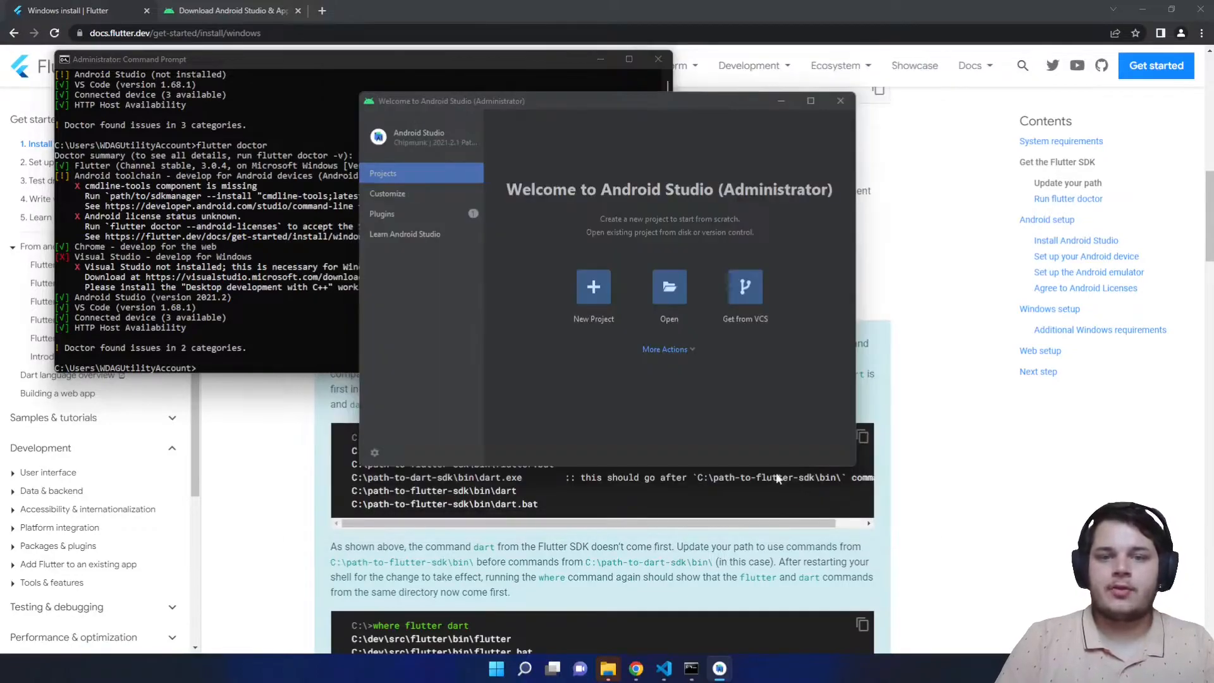
- Close Android Studio and run 'flutter doctor' again in Command Prompt
{"action": "left_click", "coordinate": [841, 101]}
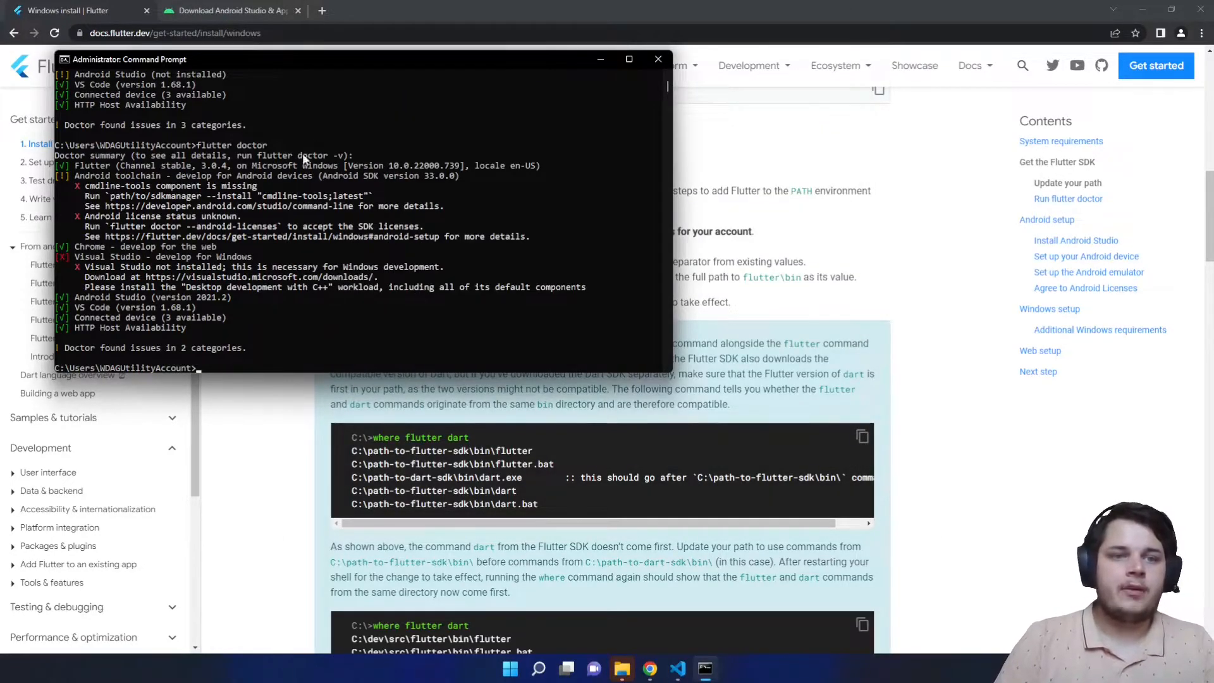
{"action": "type", "text": "flutt"}
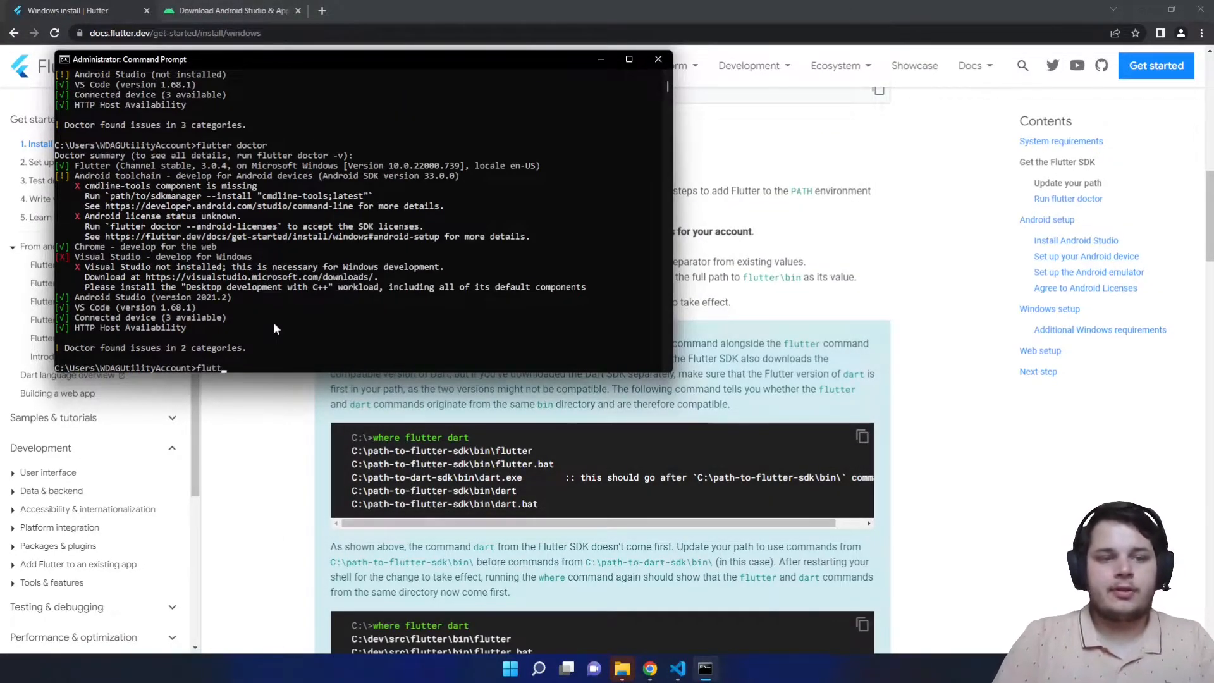
{"action": "type", "text": "er doctor"}
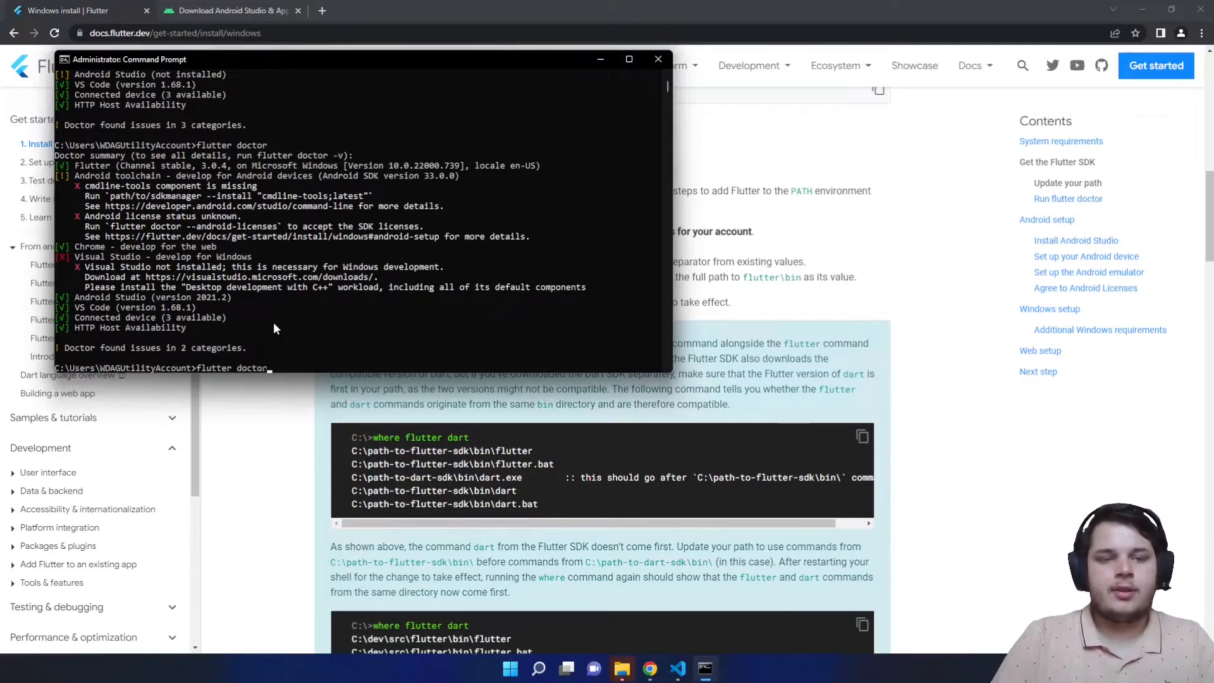
{"action": "key", "text": "Return"}
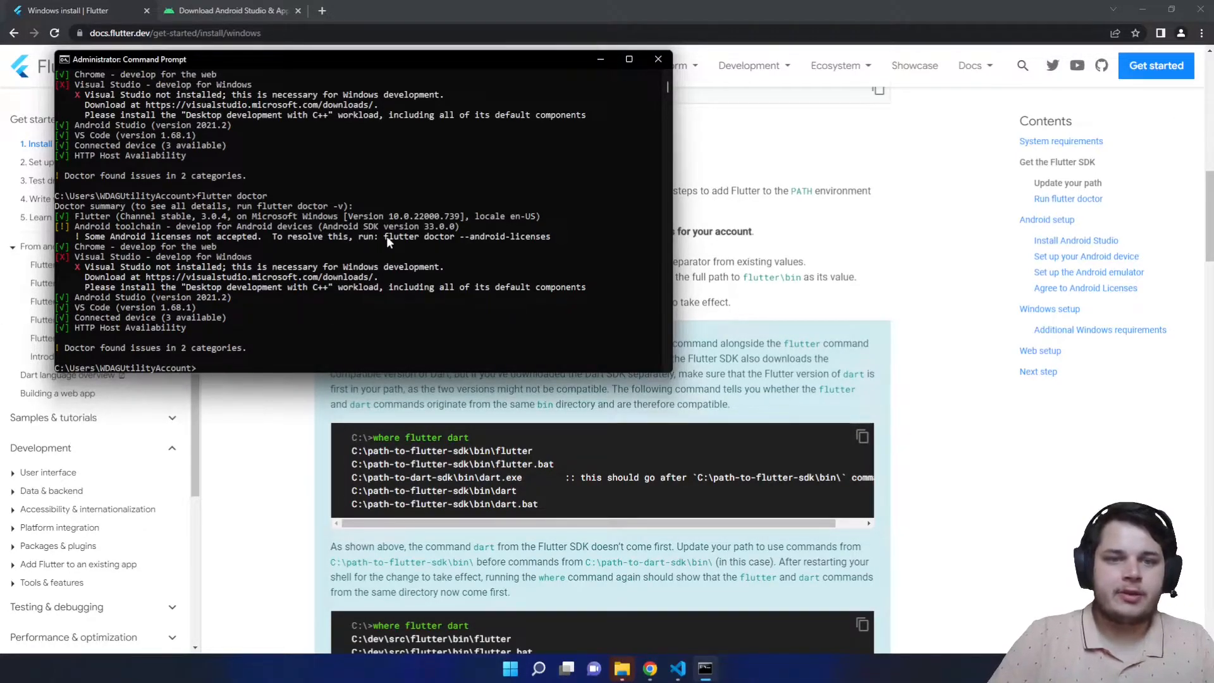
- Copy the suggested 'flutter doctor --android-licenses' command to the prompt and run it
{"action": "left_click_drag", "start_coordinate": [384, 237], "coordinate": [546, 236]}
{"action": "right_click", "coordinate": [546, 237]}
{"action": "right_click", "coordinate": [361, 278]}
{"action": "key", "text": "Return"}
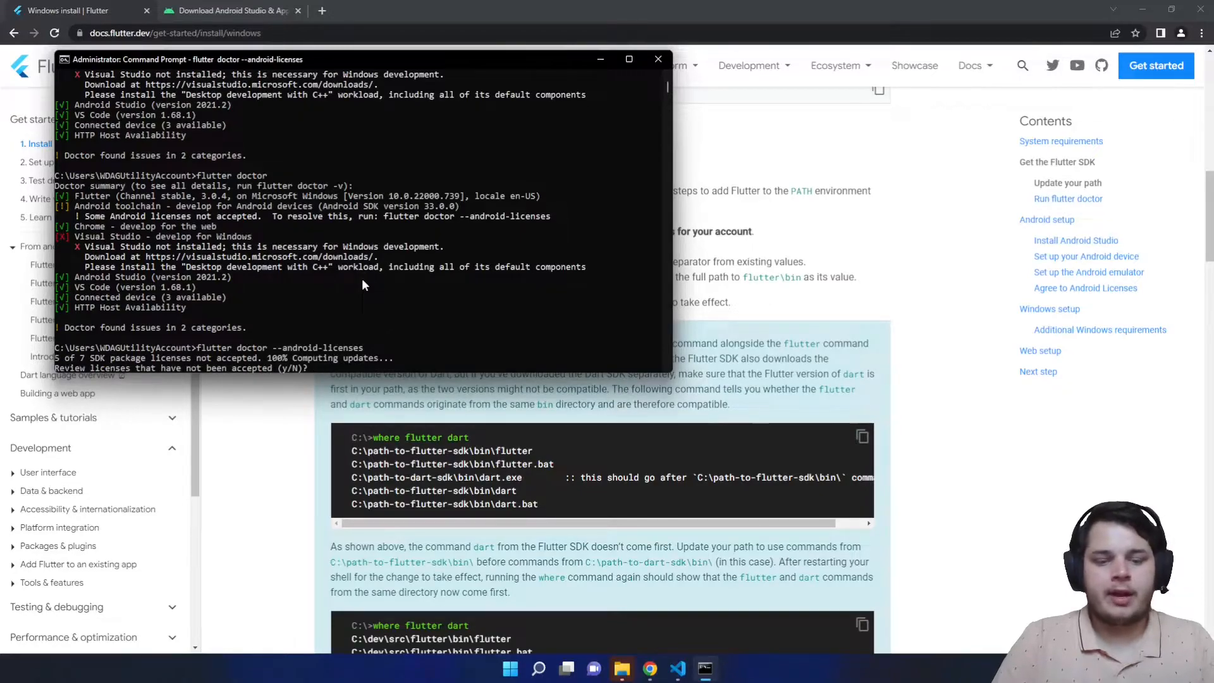
- Answer 'y' to every SDK licence prompt, then rerun 'flutter doctor', leaving only the Visual Studio issue
{"action": "type", "text": "y"}
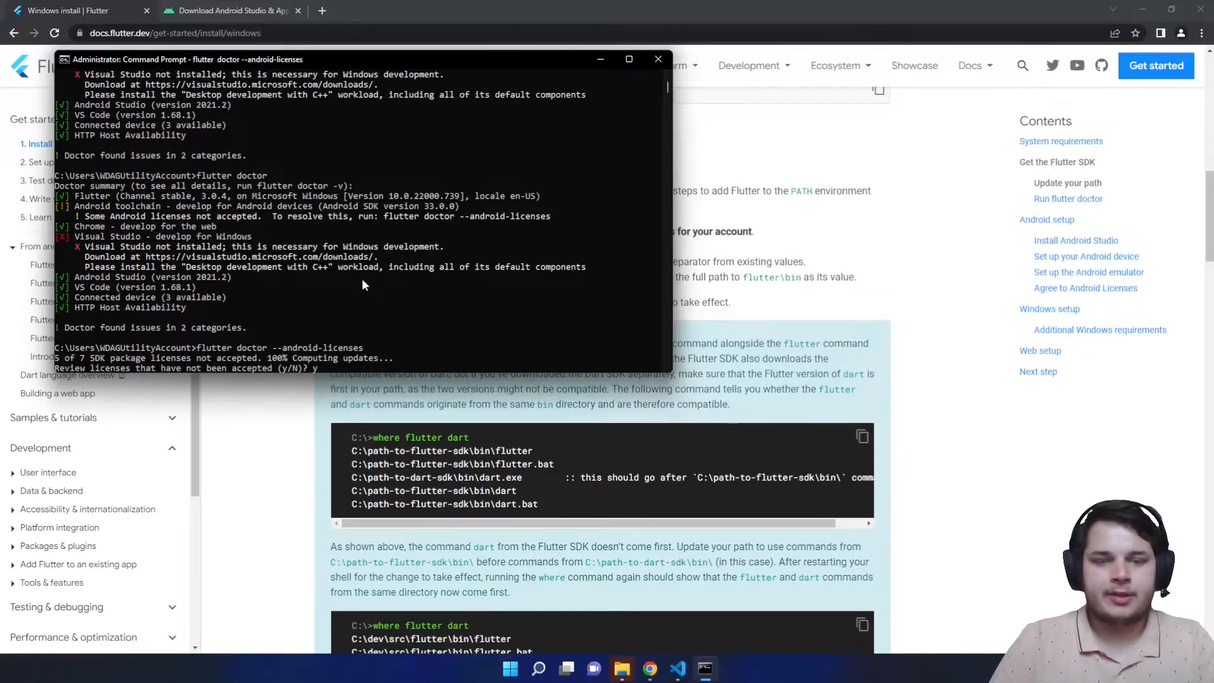
{"action": "key", "text": "Return"}
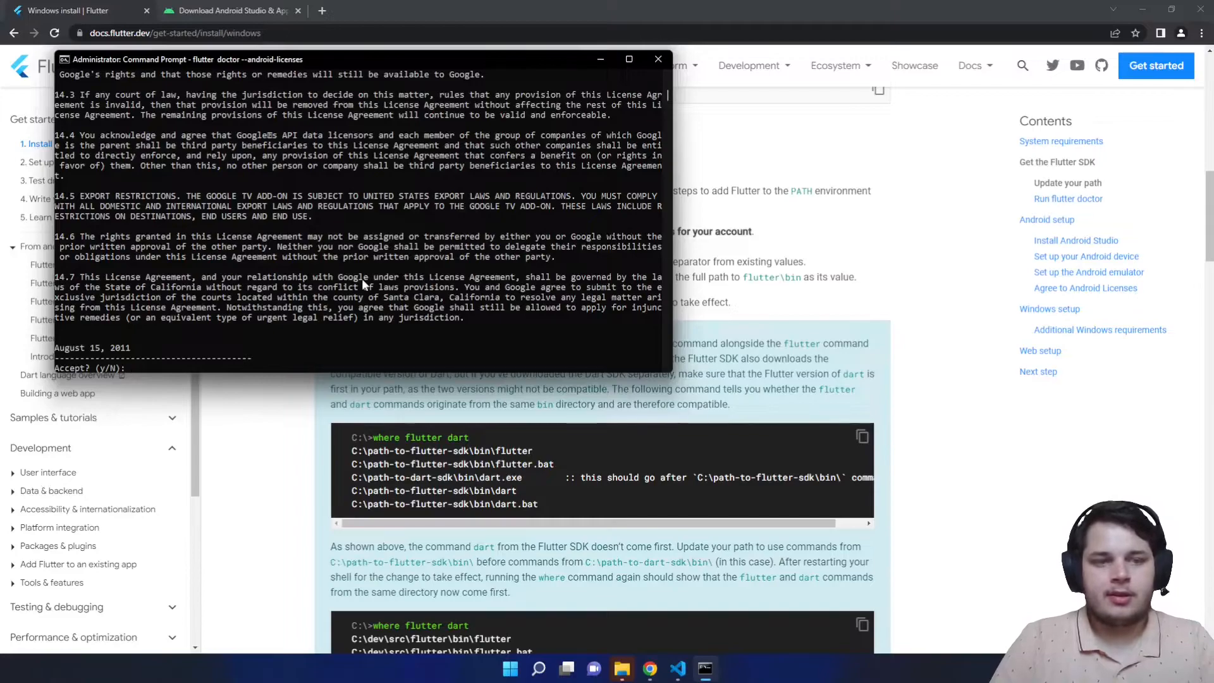
{"action": "scroll", "coordinate": [362, 278], "scroll_direction": "up", "scroll_amount": 2}
{"action": "scroll", "coordinate": [361, 278], "scroll_direction": "down", "scroll_amount": 4}
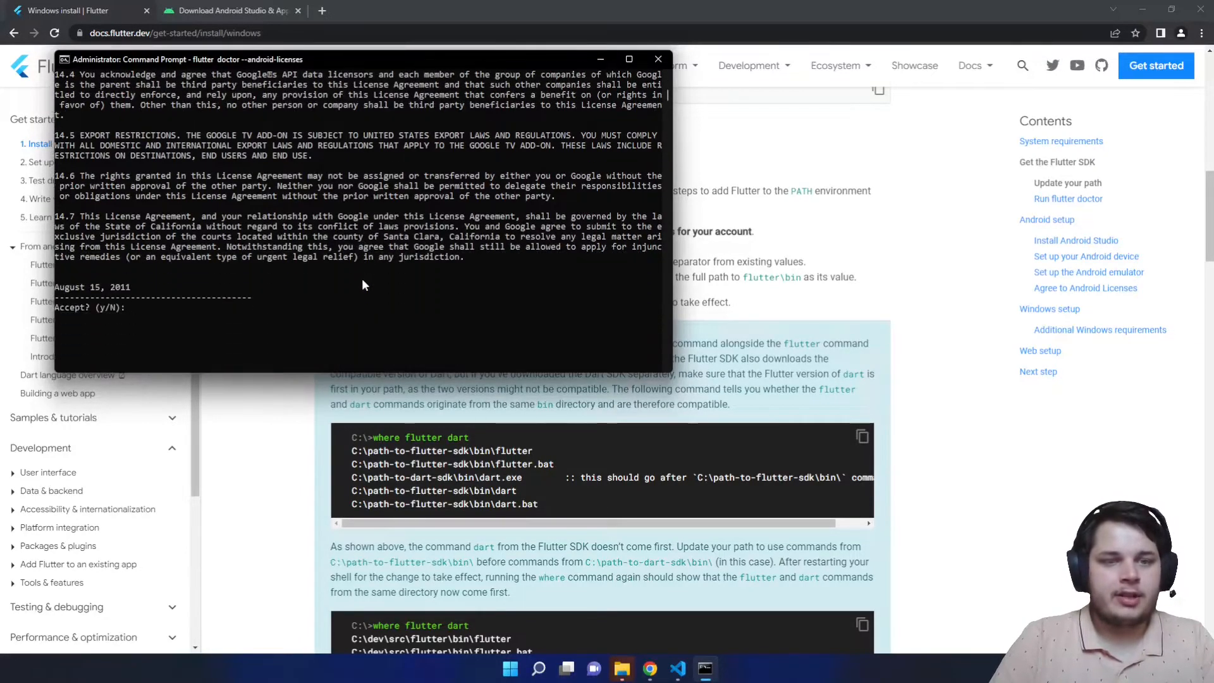
{"action": "type", "text": "y"}
{"action": "key", "text": "Return"}
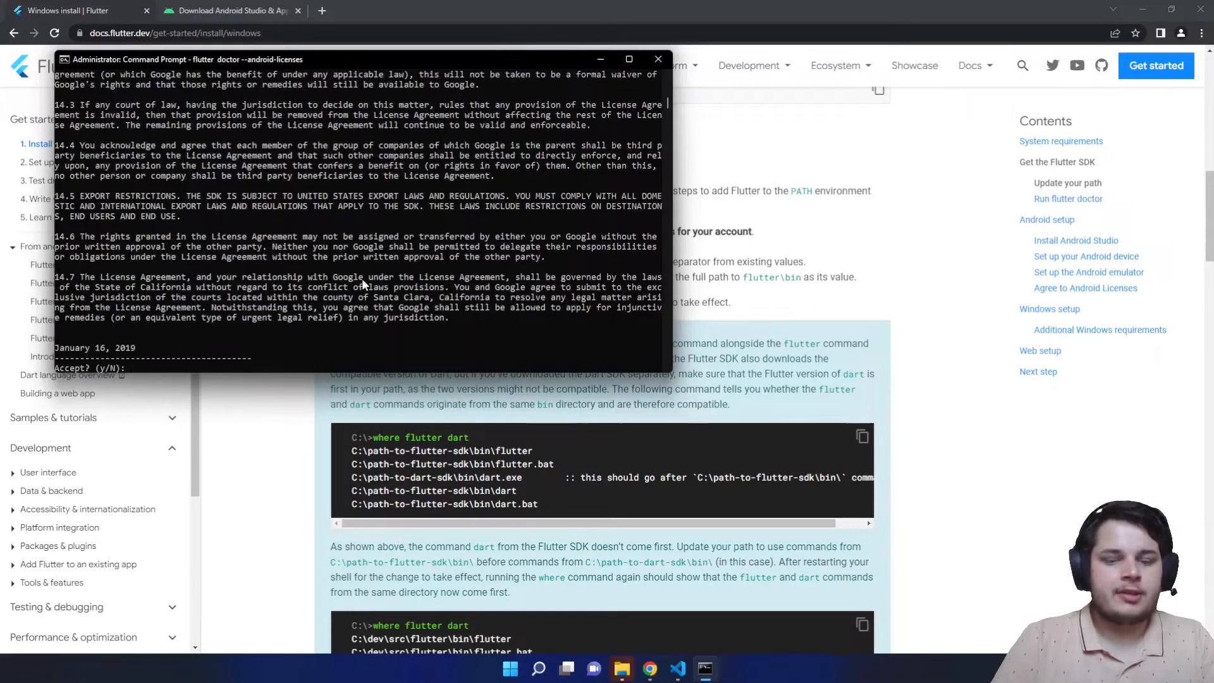
{"action": "type", "text": "y"}
{"action": "key", "text": "Return"}
{"action": "type", "text": "y"}
{"action": "key", "text": "Return"}
{"action": "type", "text": "y"}
{"action": "key", "text": "Return"}
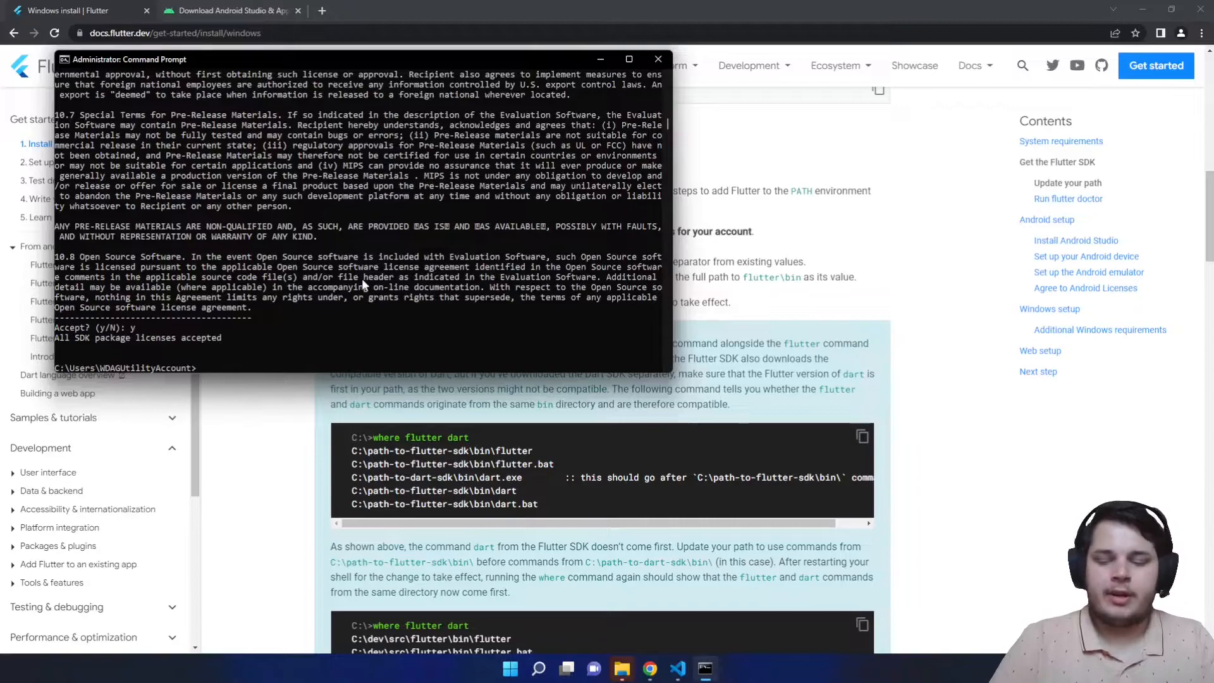
{"action": "type", "text": "flutter doctor"}
{"action": "key", "text": "Return"}
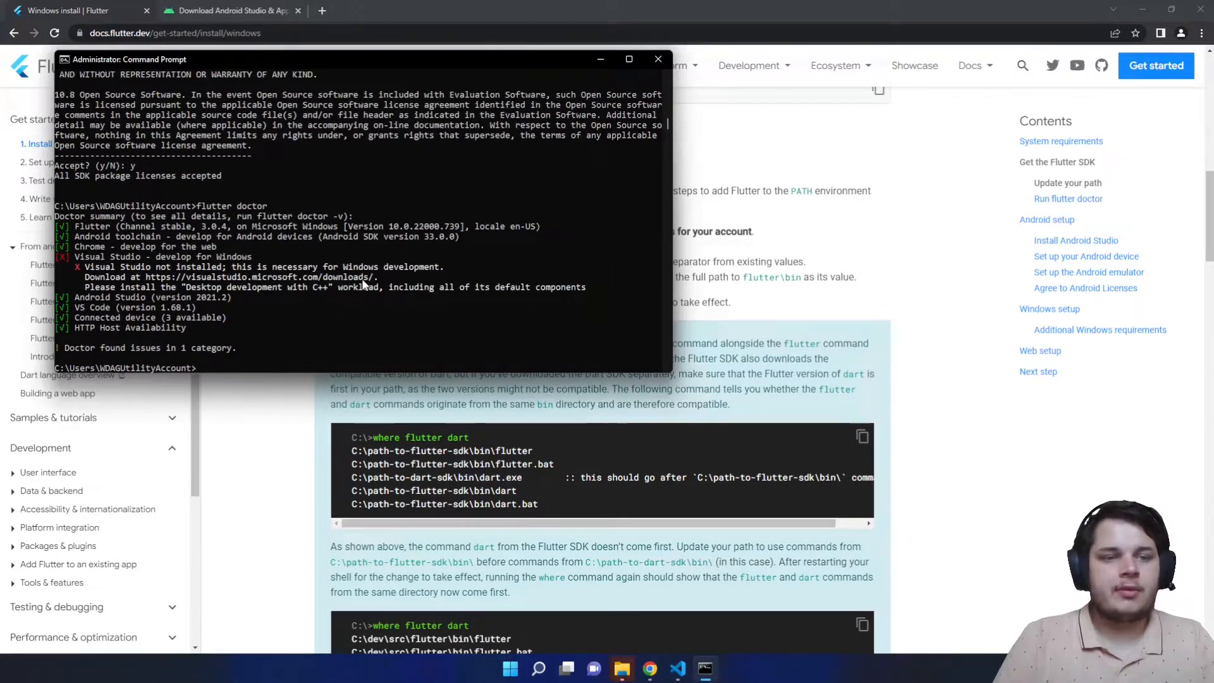
- Review the flutter doctor report, highlighting the remaining Visual Studio issue, then close Command Prompt
{"action": "left_click_drag", "start_coordinate": [73, 257], "coordinate": [248, 258]}
{"action": "left_click", "coordinate": [250, 257]}
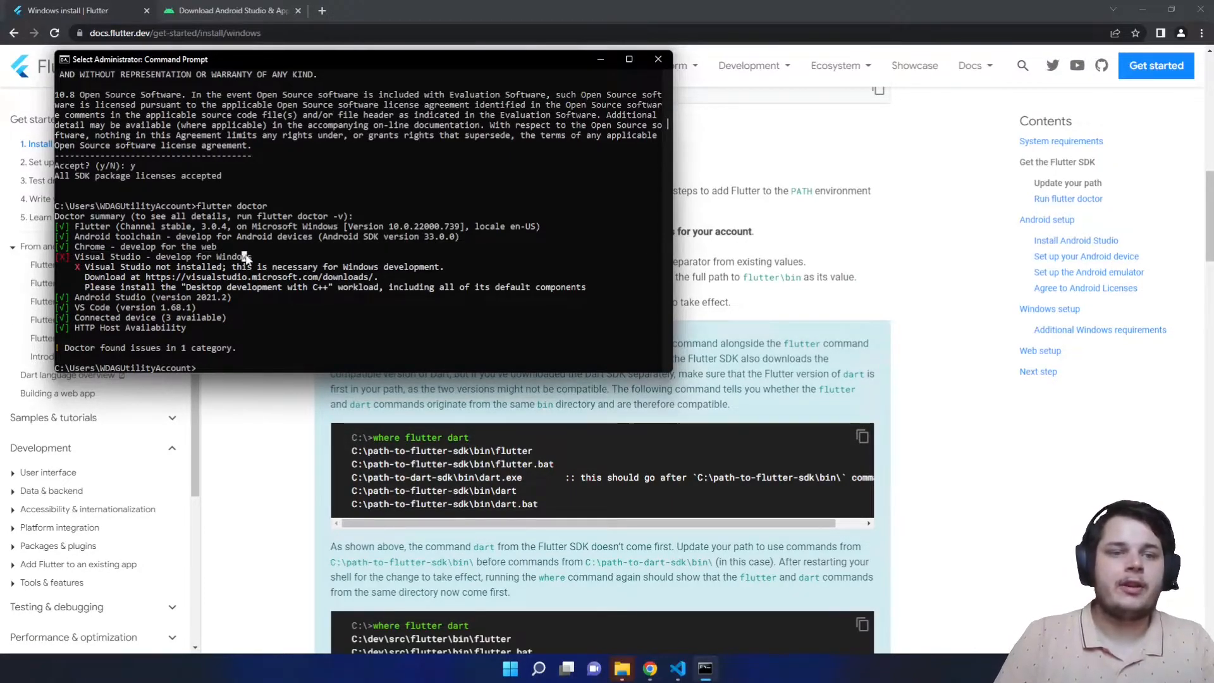
{"action": "left_click", "coordinate": [324, 309]}
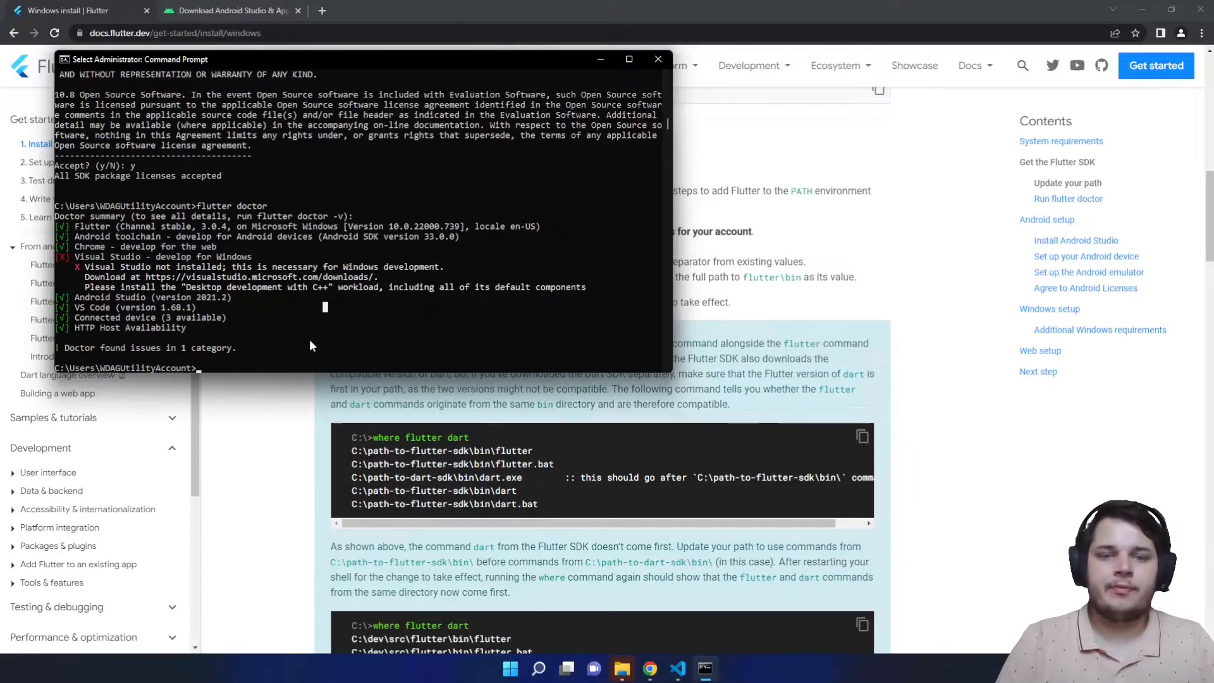
{"action": "left_click", "coordinate": [386, 308]}
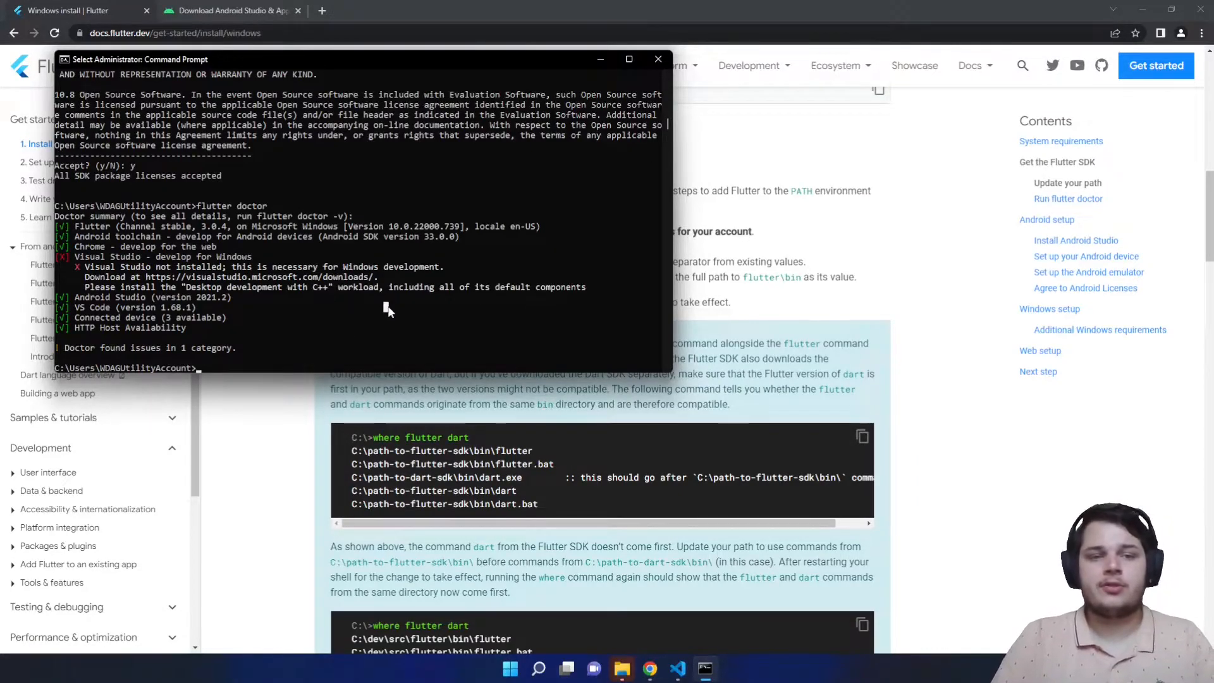
{"action": "left_click", "coordinate": [200, 367]}
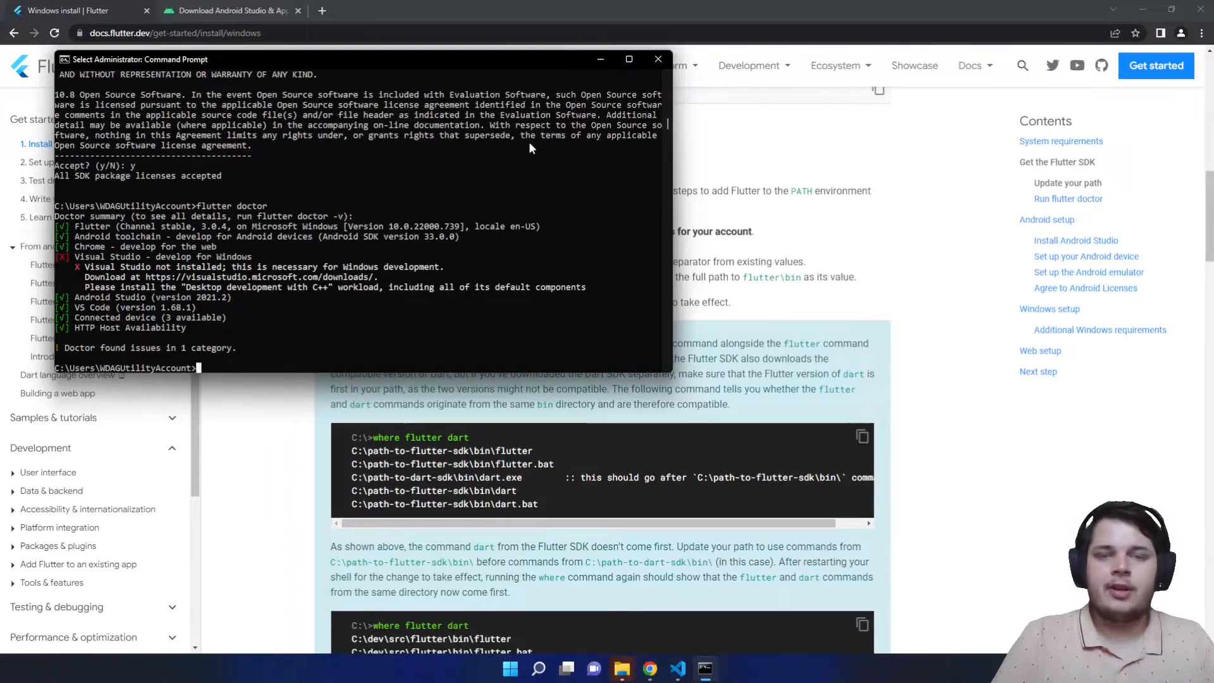
{"action": "left_click", "coordinate": [658, 59]}
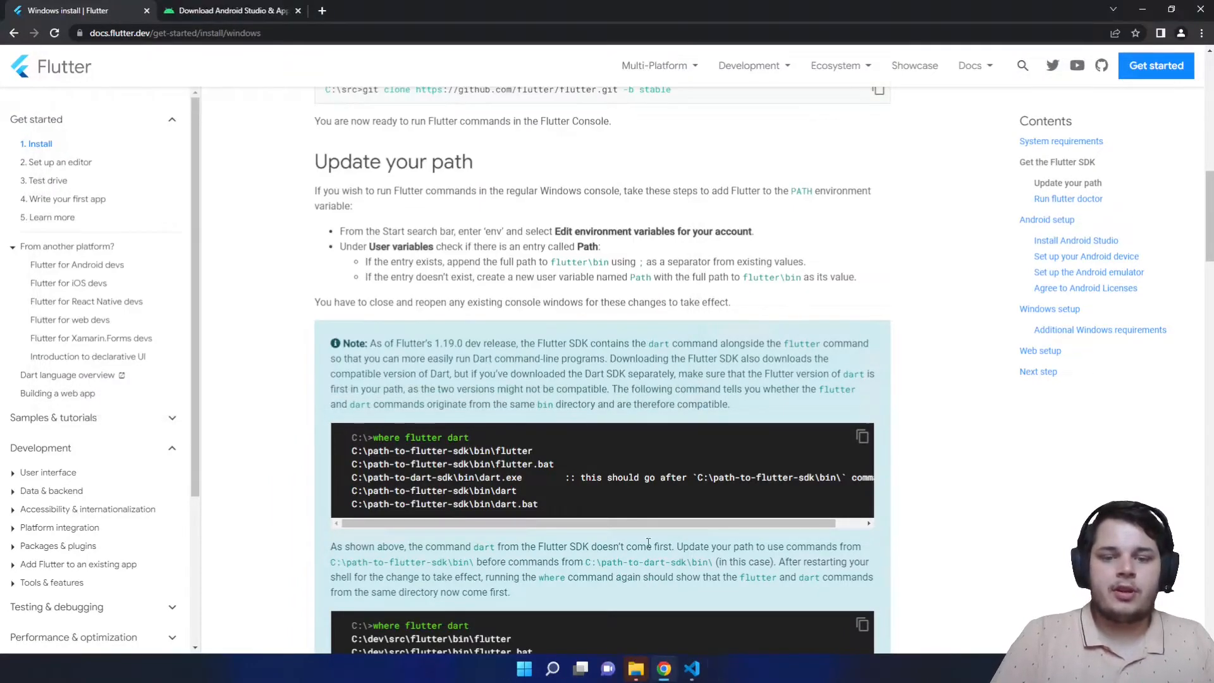
- Install the Flutter extension by Dart Code from the Extensions view, then close VS Code
{"action": "left_click", "coordinate": [690, 670]}
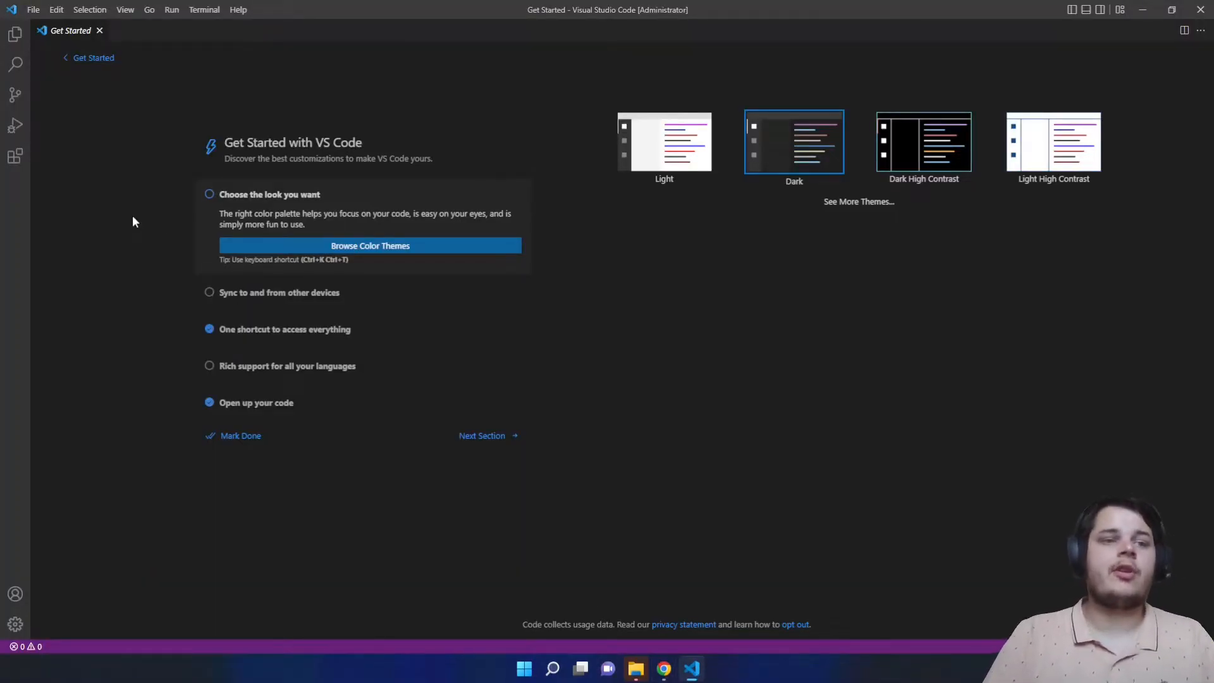
{"action": "left_click", "coordinate": [14, 159]}
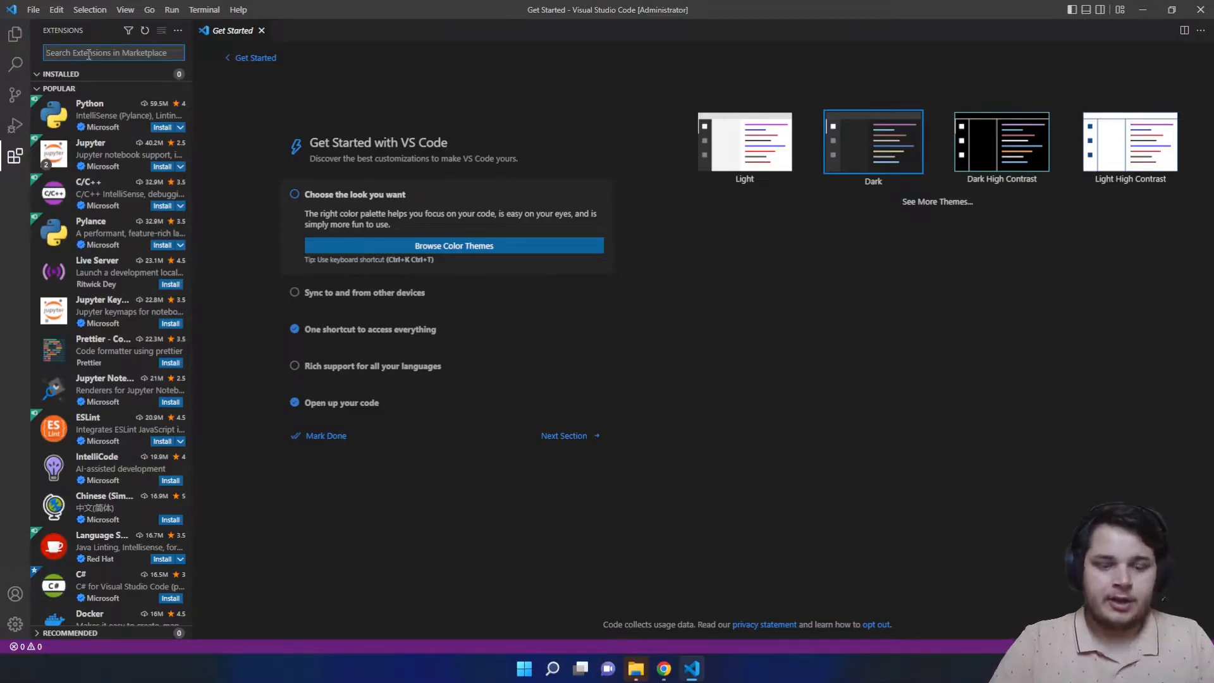
{"action": "type", "text": "flutter"}
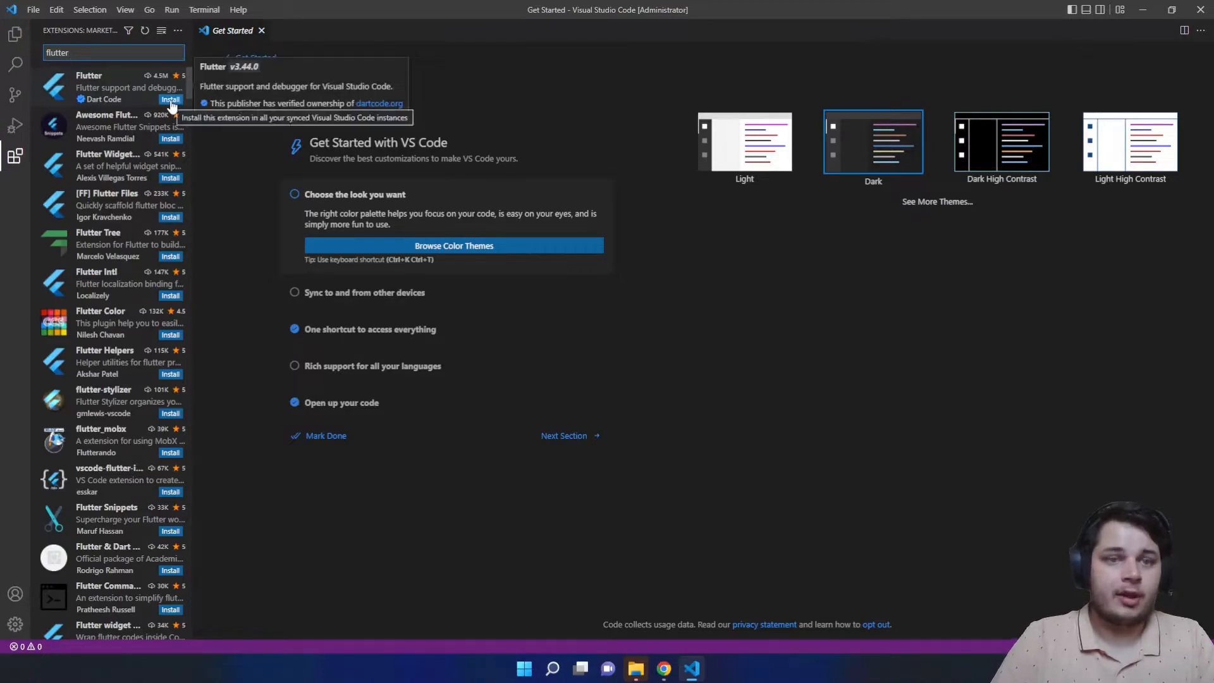
{"action": "left_click", "coordinate": [136, 95]}
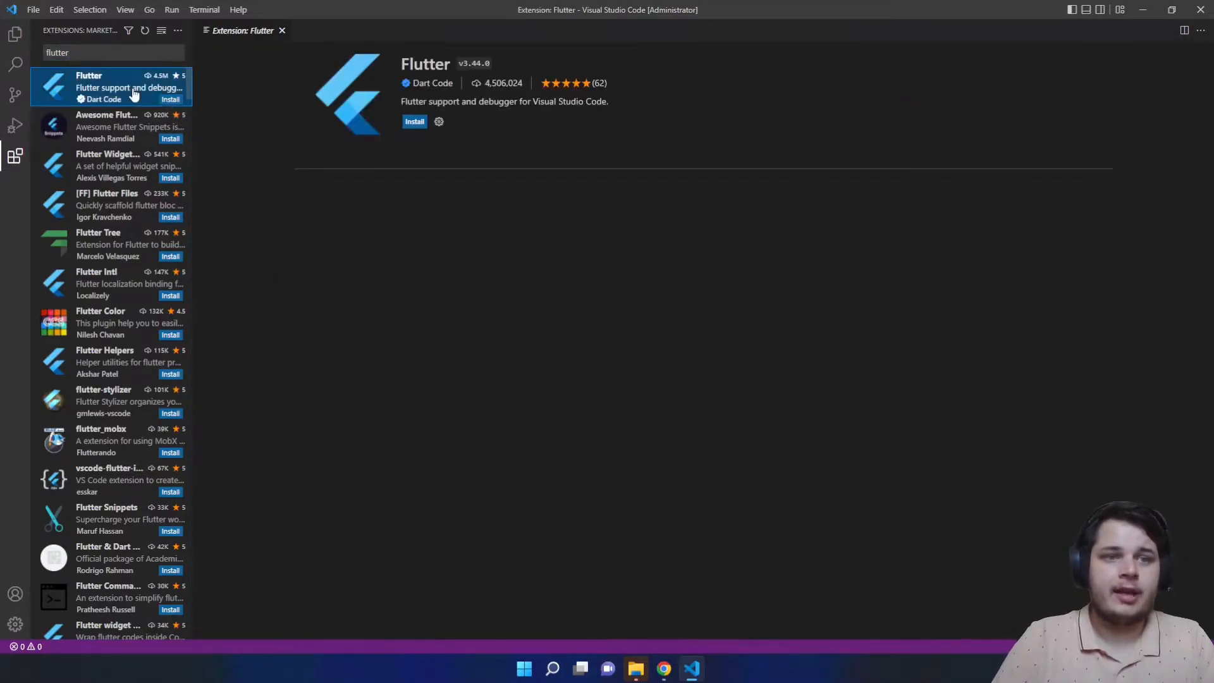
{"action": "left_click", "coordinate": [415, 122]}
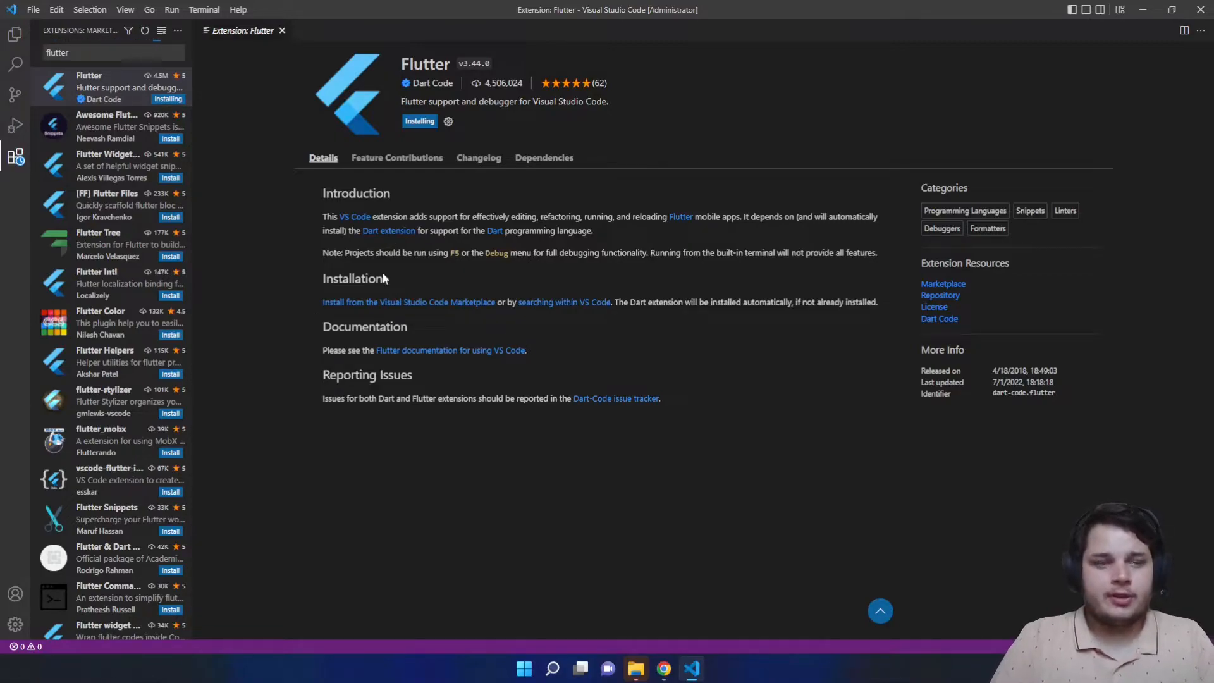
{"action": "left_click", "coordinate": [59, 53]}
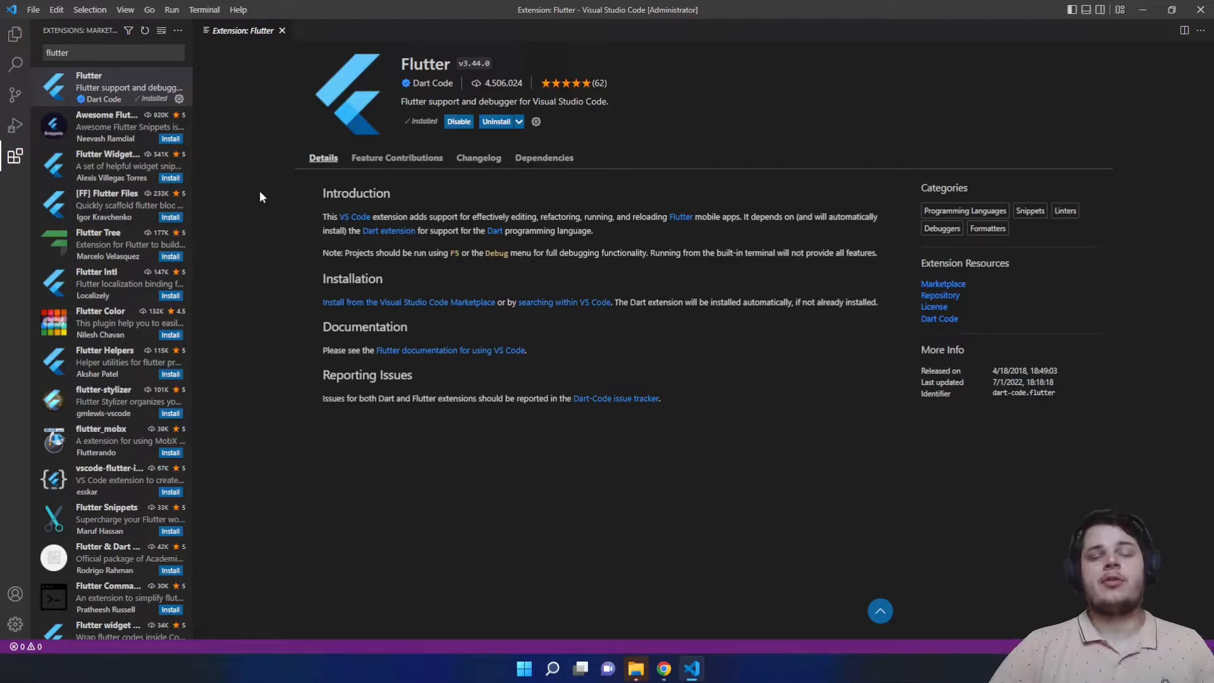
{"action": "left_click", "coordinate": [1204, 5]}
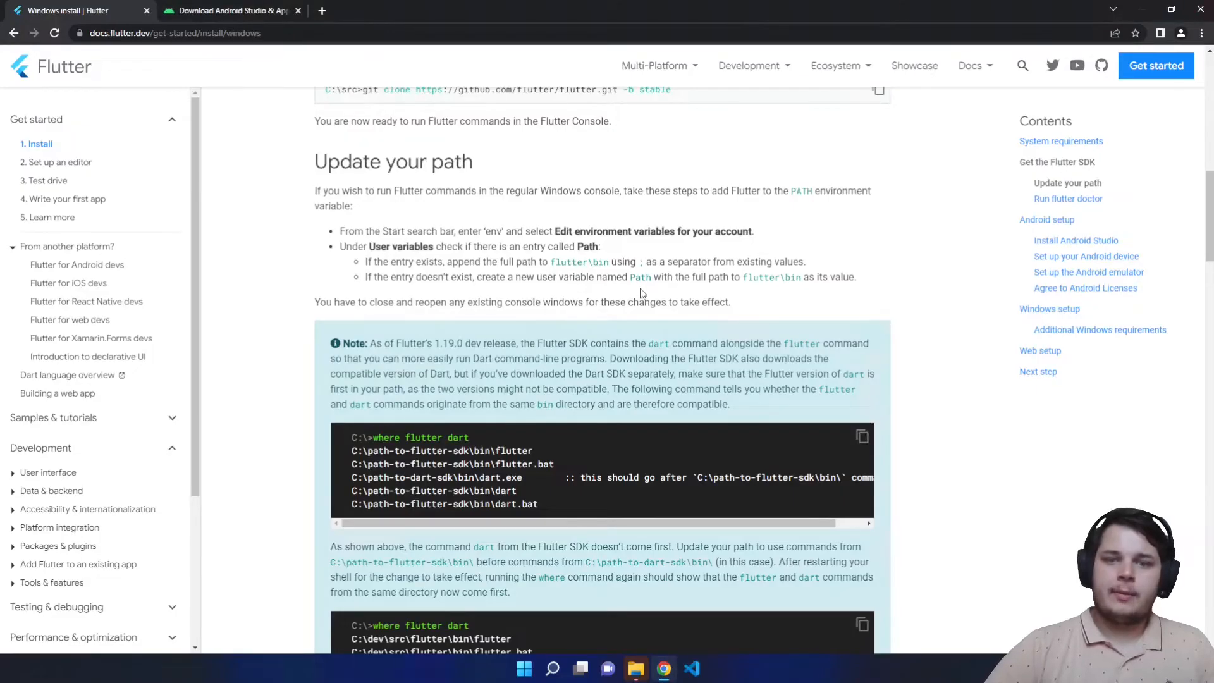
- Run Flutter: New Project as an Application named location_share_app_tutorial in Documents\FlutterProjects
{"action": "left_click", "coordinate": [693, 672]}
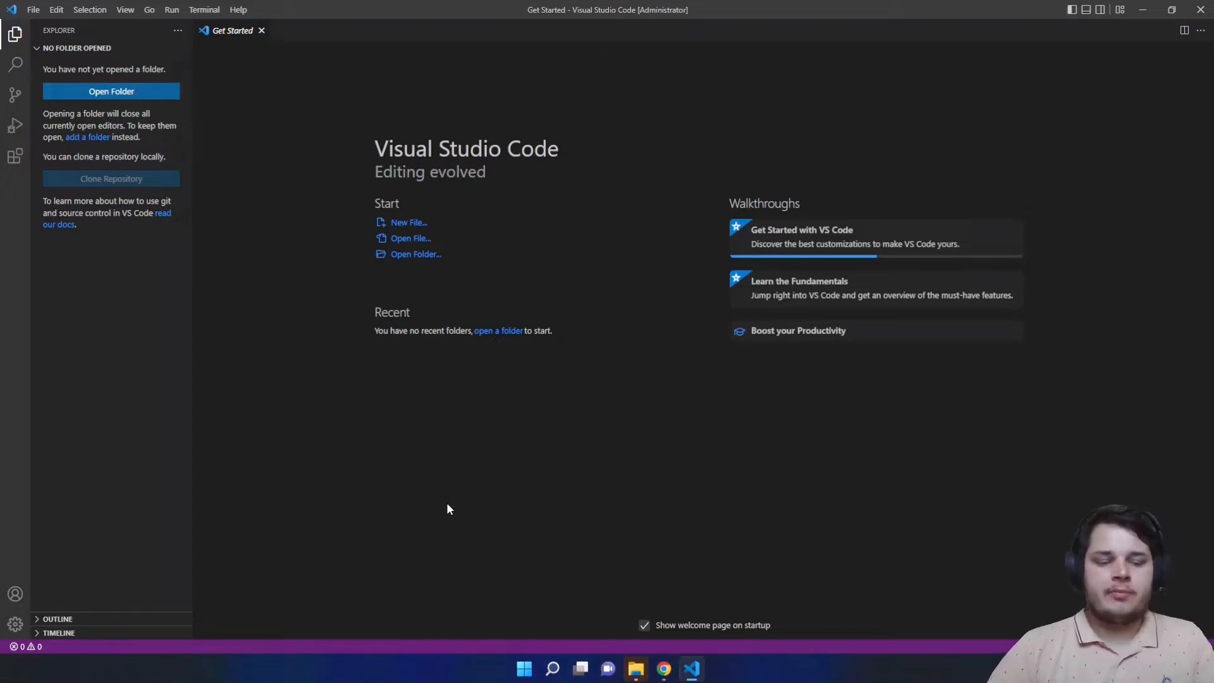
{"action": "key", "text": "ctrl+shift+p"}
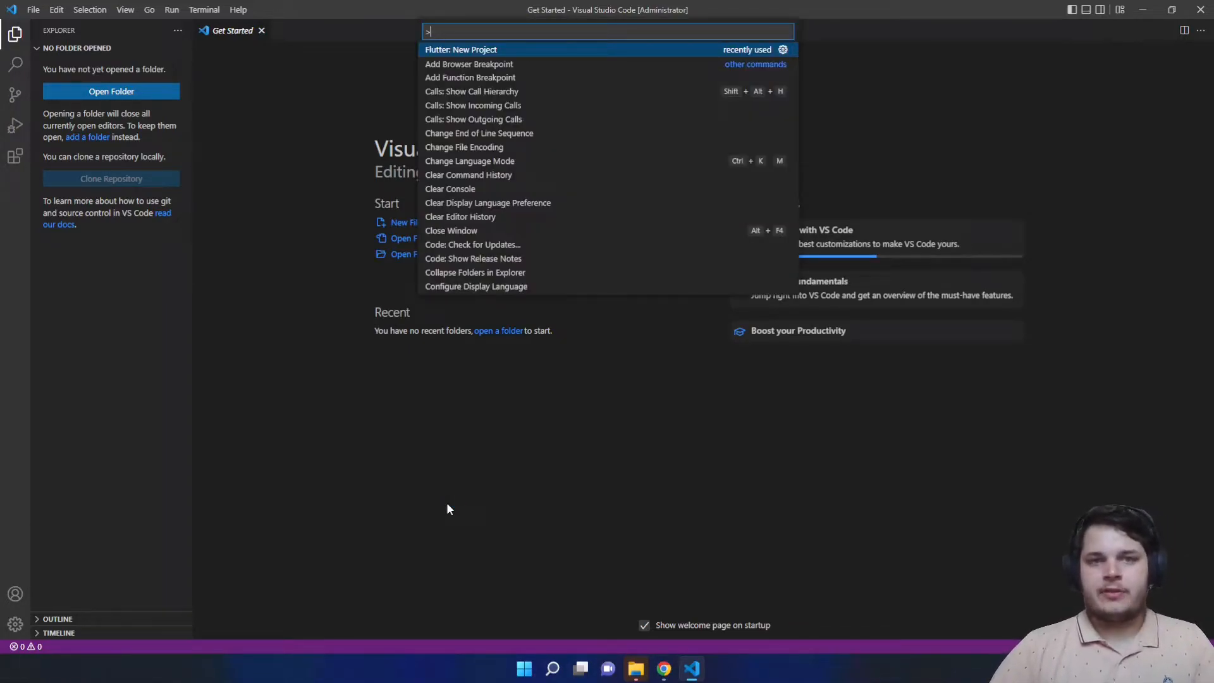
{"action": "type", "text": "flutt"}
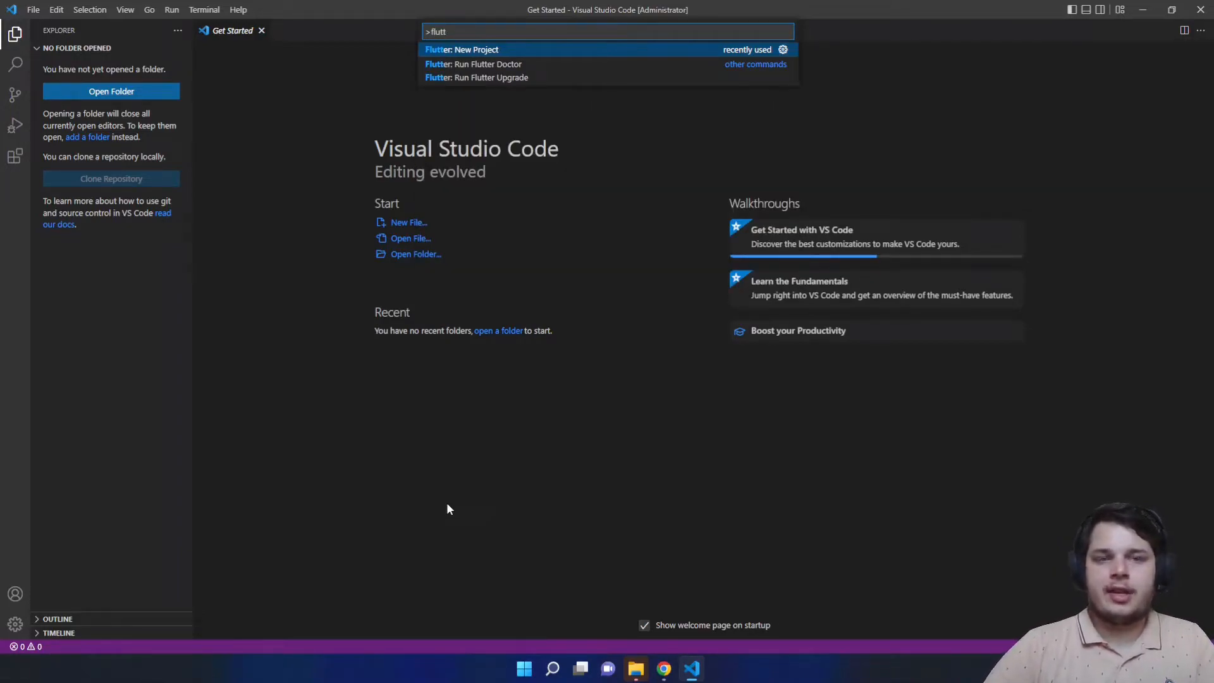
{"action": "key", "text": "Return"}
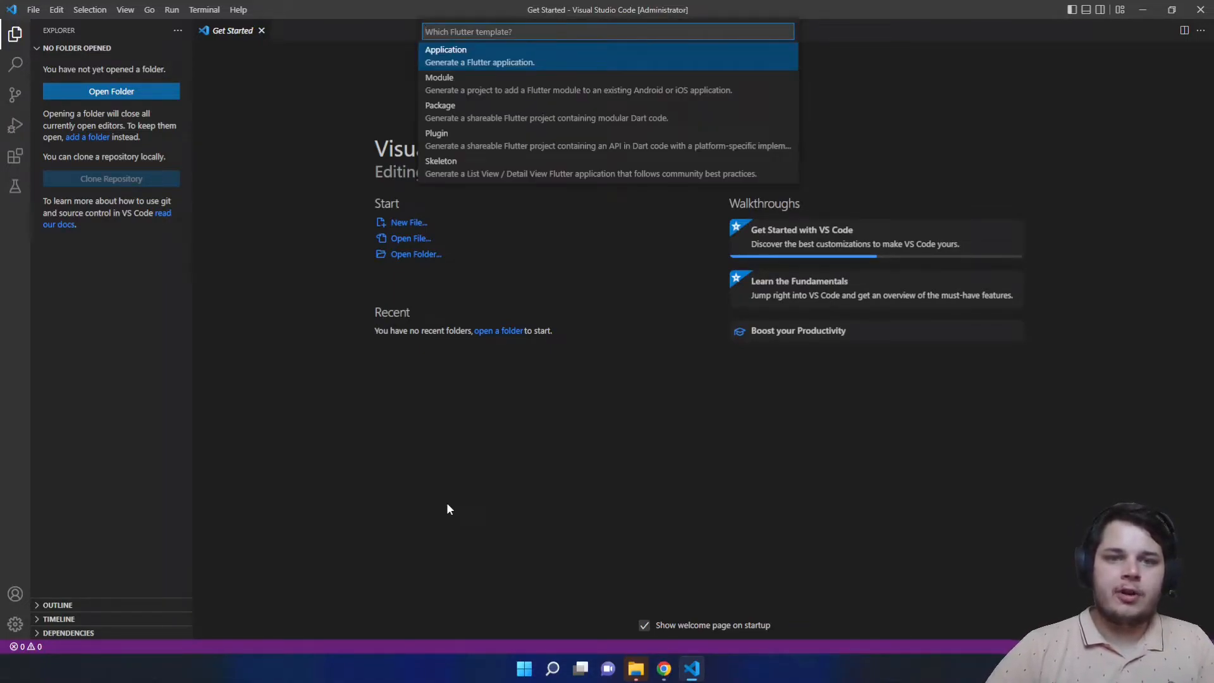
{"action": "left_click", "coordinate": [482, 59]}
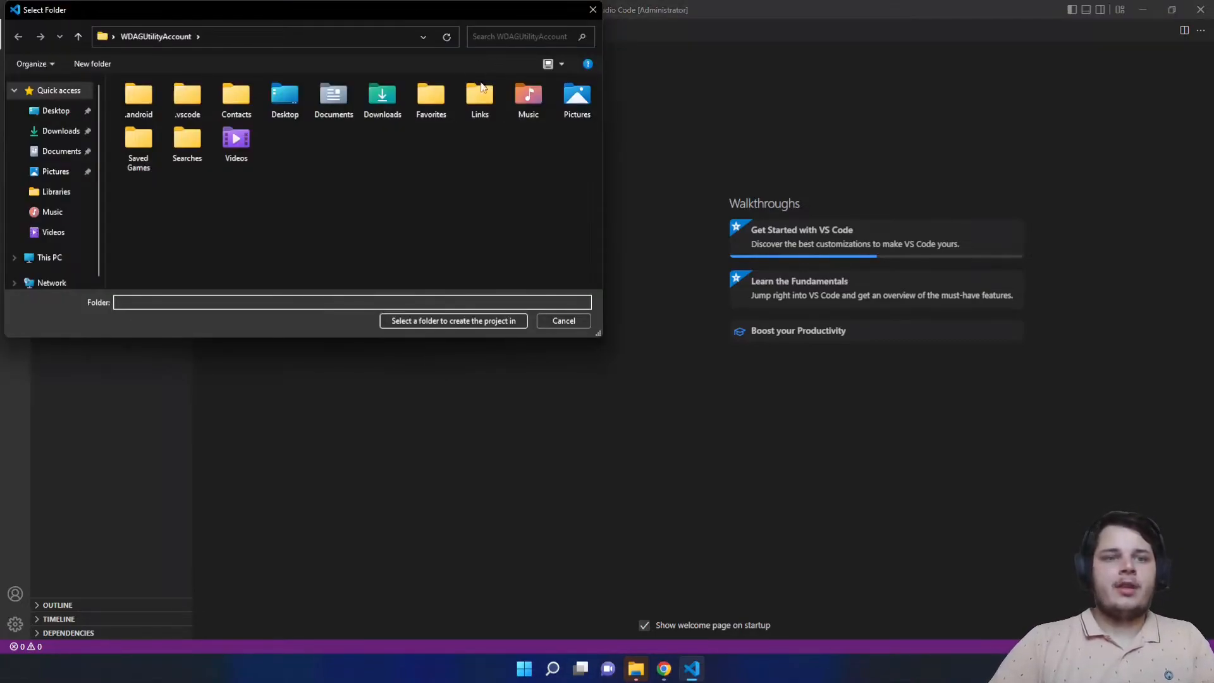
{"action": "left_click", "coordinate": [58, 151]}
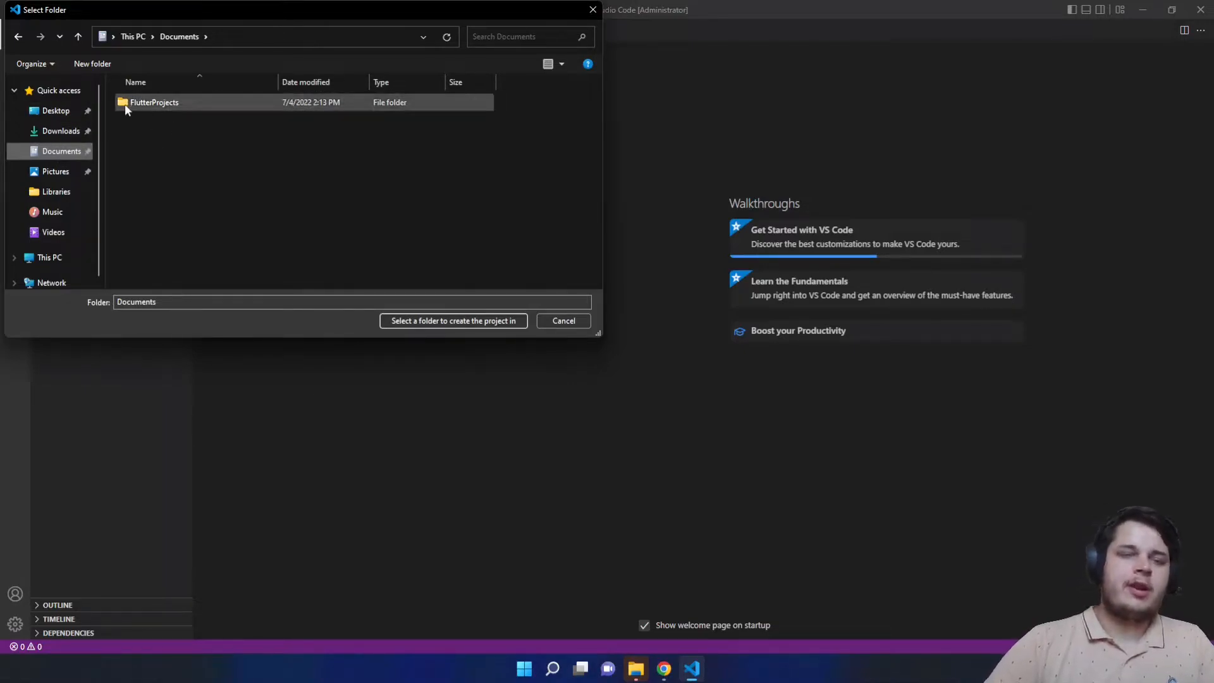
{"action": "double_click", "coordinate": [173, 103]}
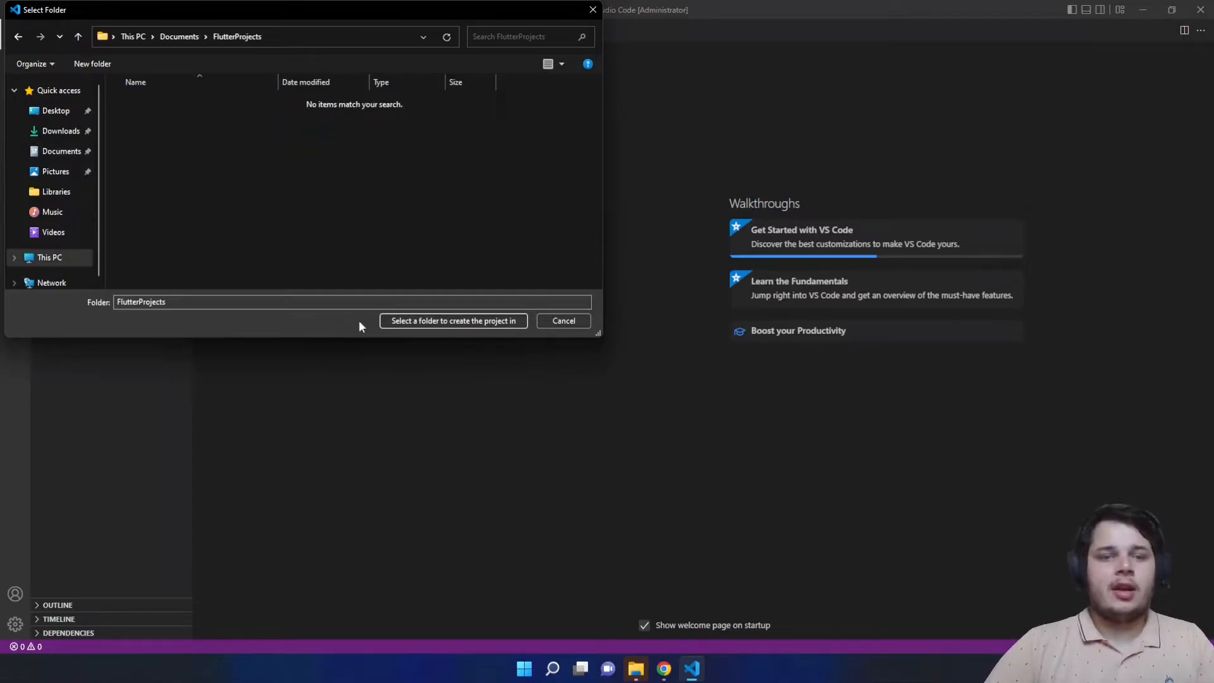
{"action": "left_click", "coordinate": [418, 320]}
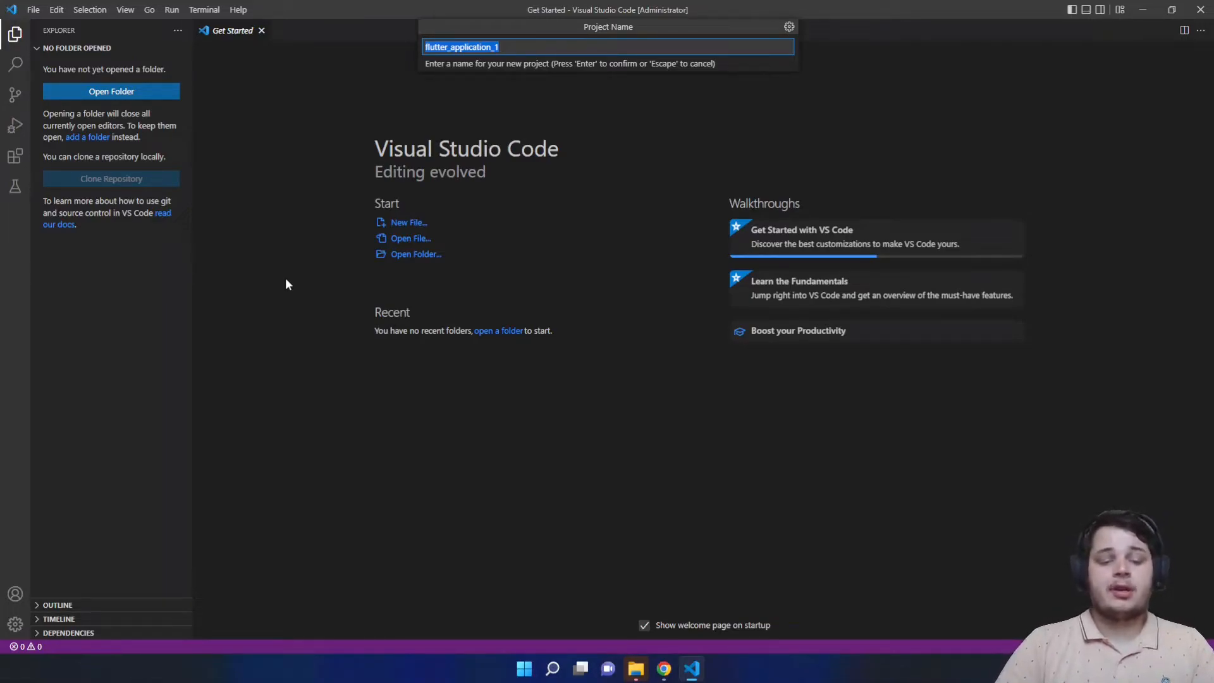
{"action": "type", "text": "lo"}
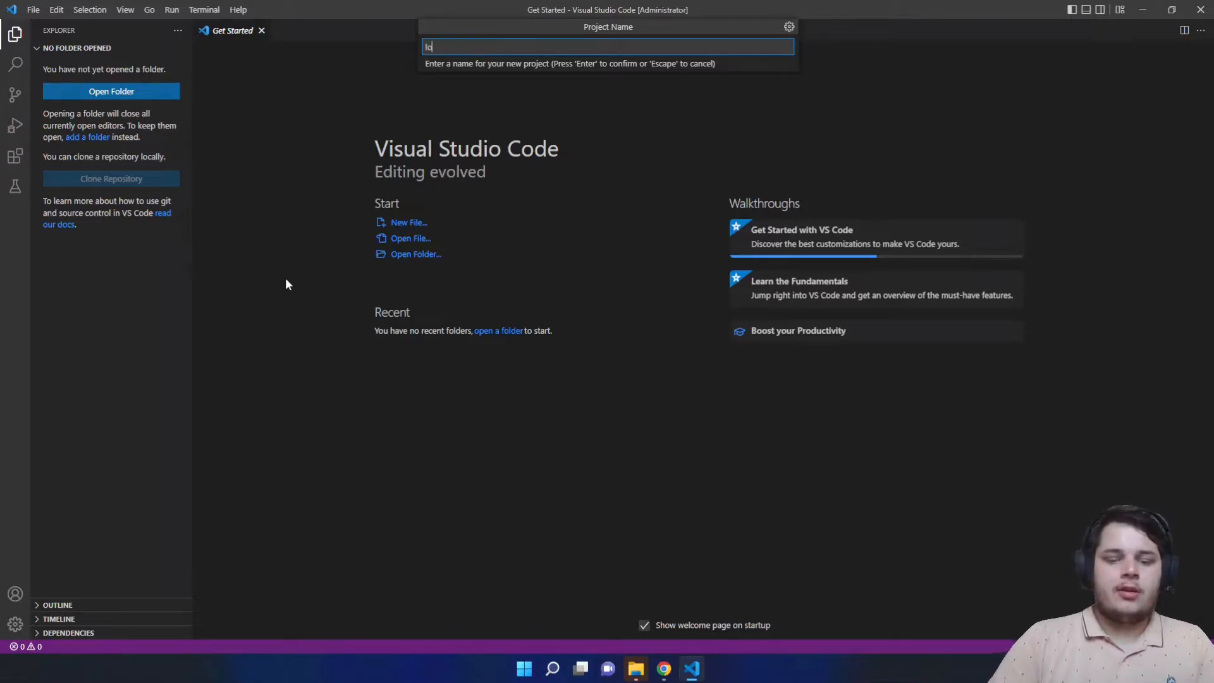
{"action": "type", "text": "cation_share_app_tu"}
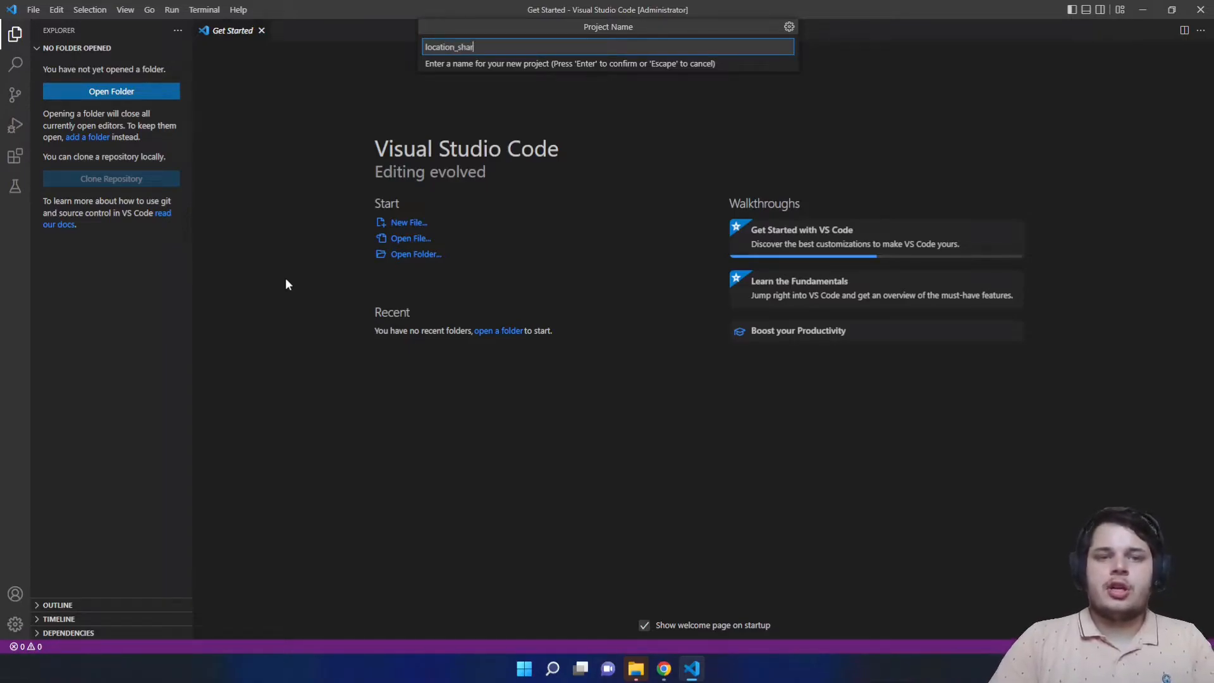
{"action": "type", "text": "torial"}
{"action": "key", "text": "Return"}
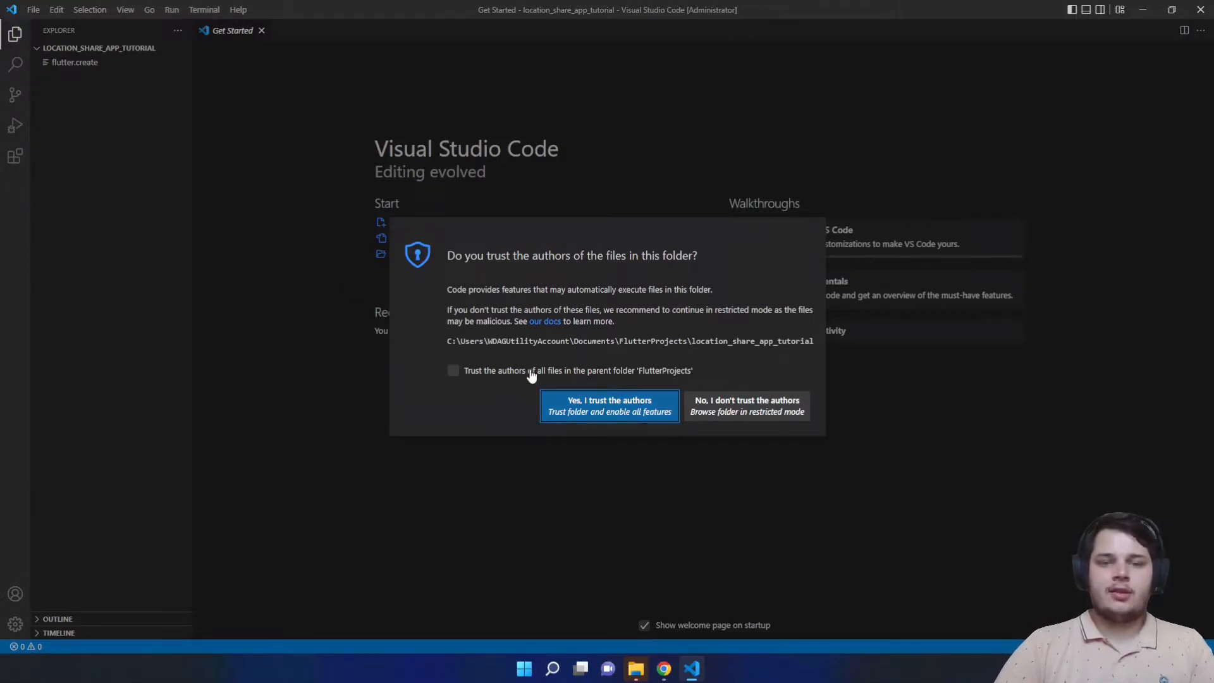
- Trust the new project's folder and place the cursor in main.dart after the main function
{"action": "left_click", "coordinate": [573, 410]}
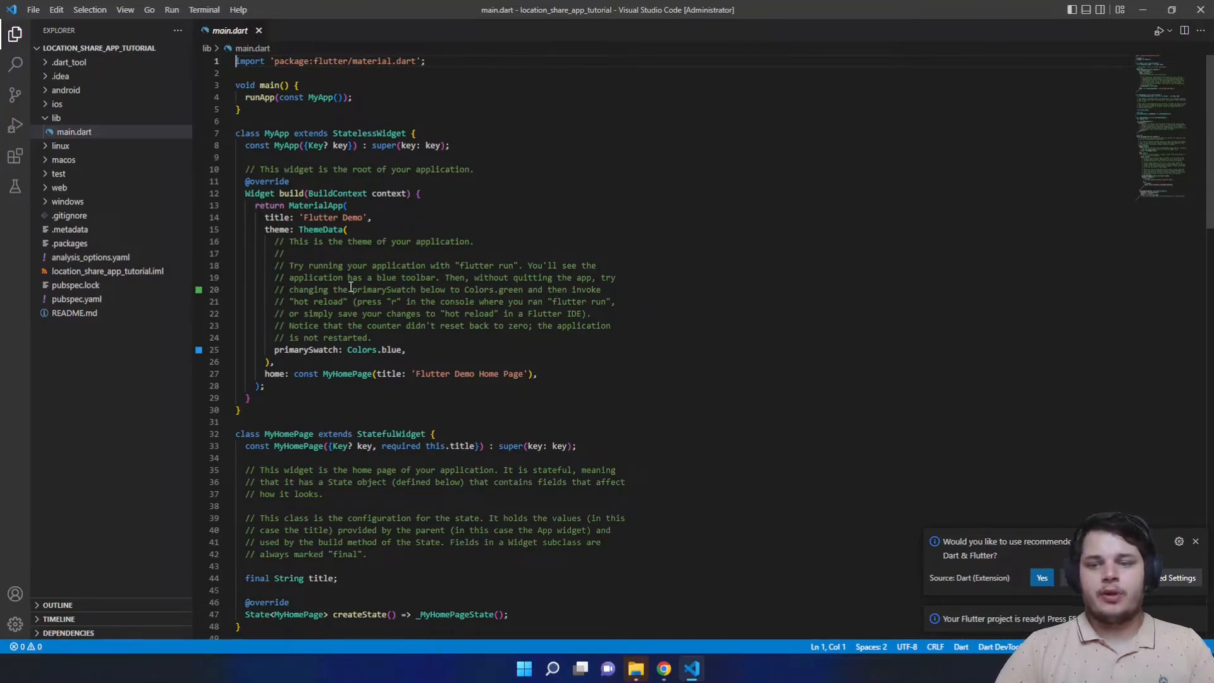
{"action": "left_click", "coordinate": [461, 327]}
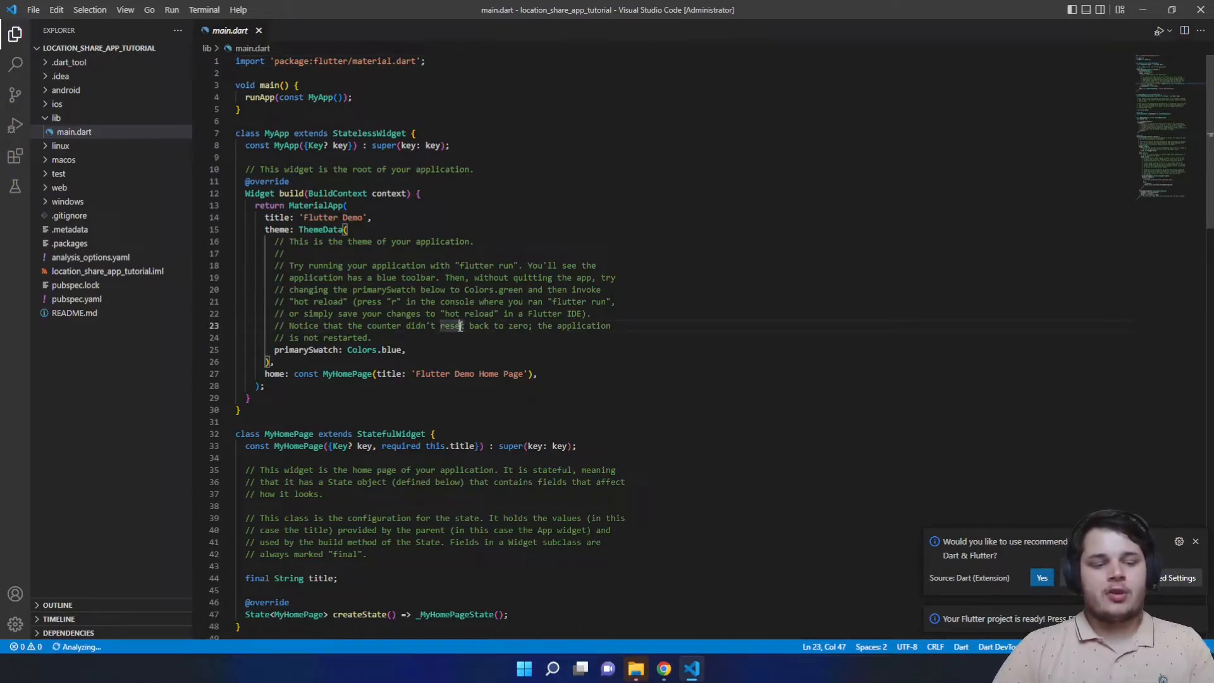
{"action": "left_click", "coordinate": [265, 114]}
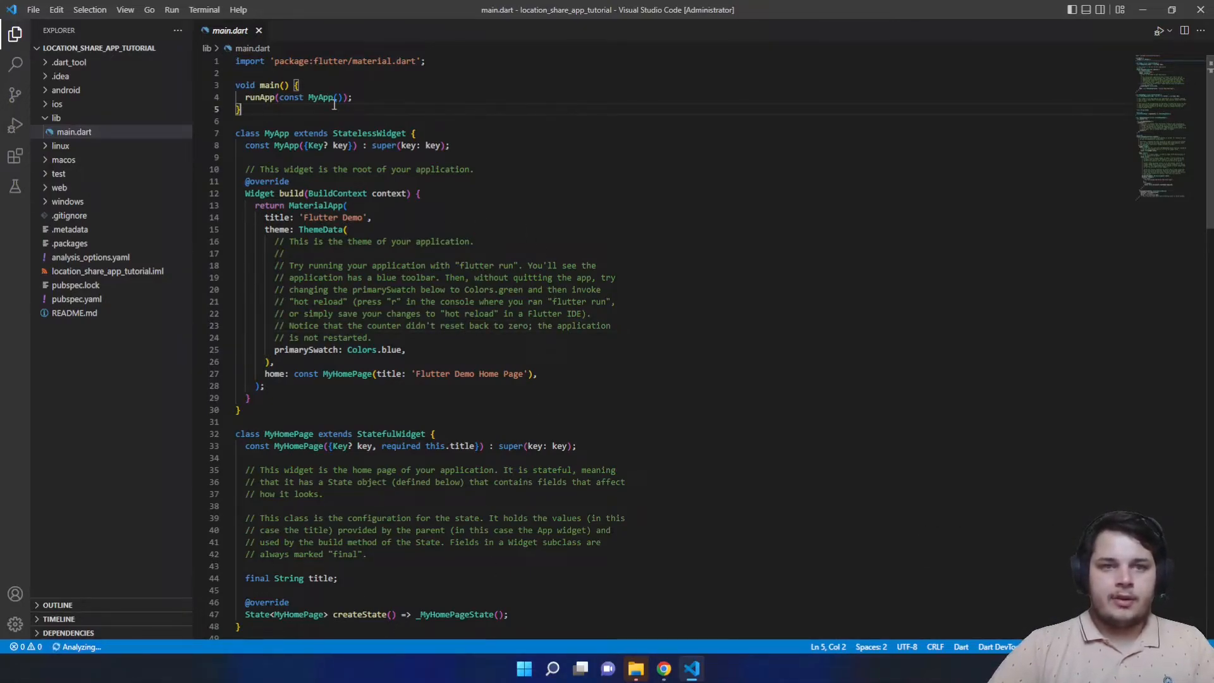
- Briefly open and dismiss the Command Palette, then open the integrated PowerShell terminal
{"action": "key", "text": "ctrl+shift+p"}
{"action": "key", "text": "BackSpace"}
{"action": "type", "text": "-"}
{"action": "key", "text": "BackSpace"}
{"action": "type", "text": "-"}
{"action": "key", "text": "BackSpace"}
{"action": "type", "text": "-"}
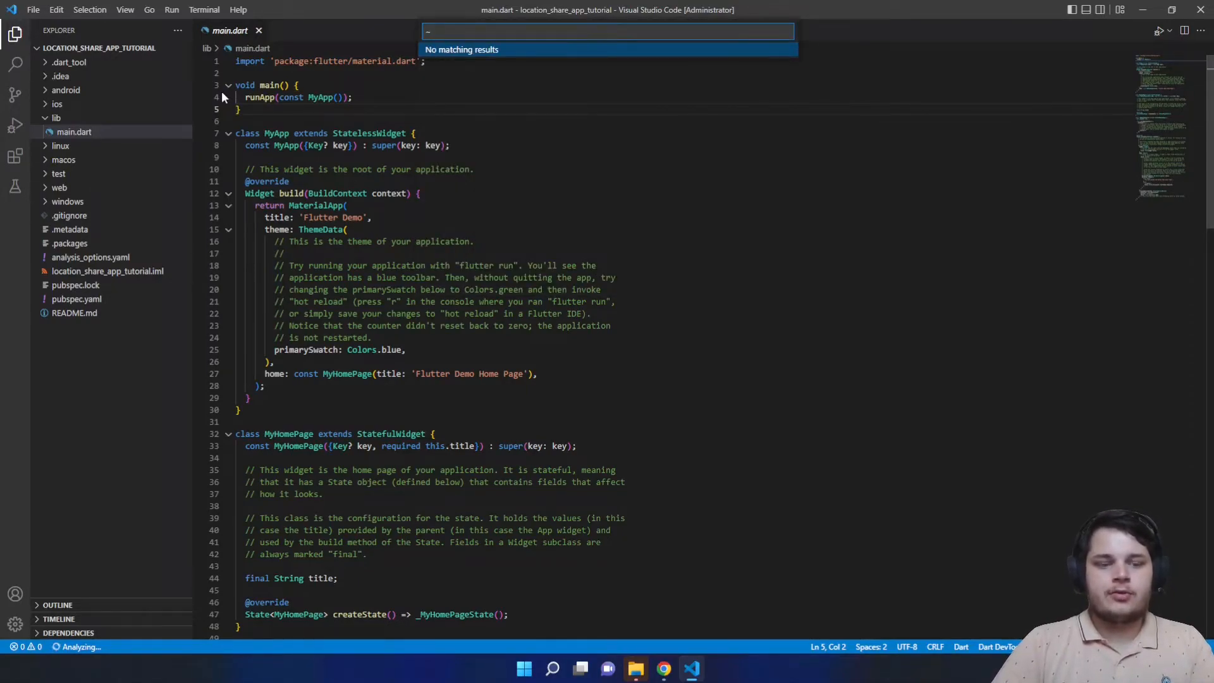
{"action": "key", "text": "Escape"}
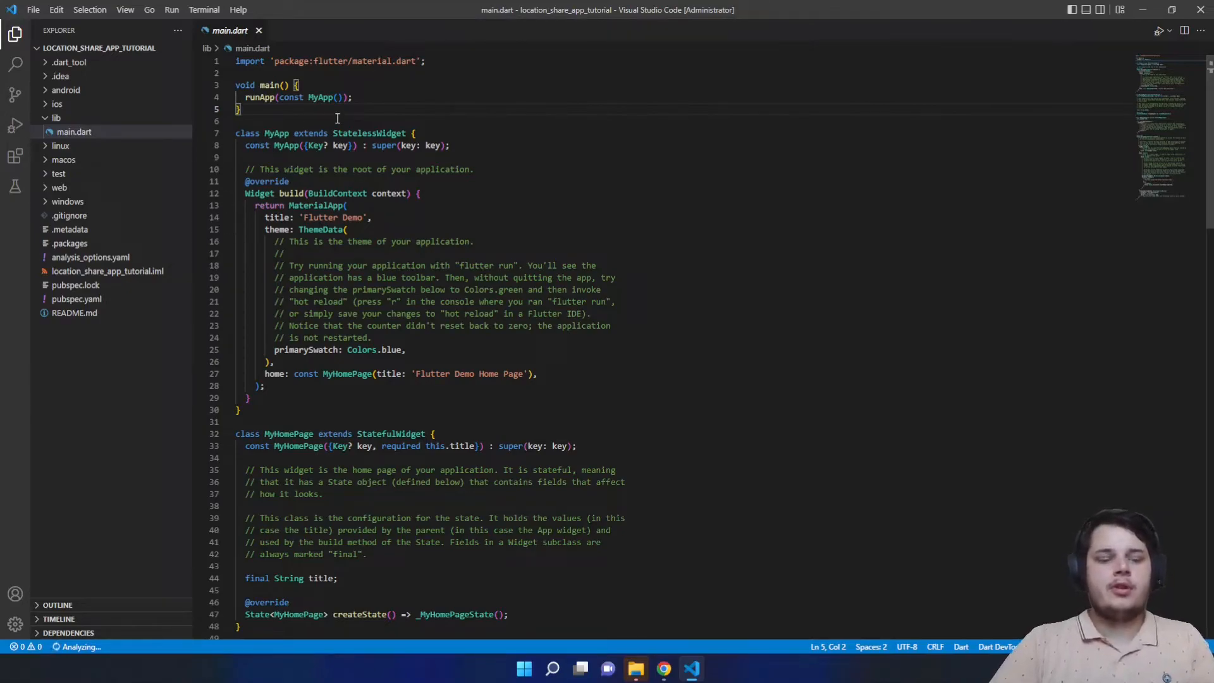
{"action": "key", "text": "ctrl+grave"}
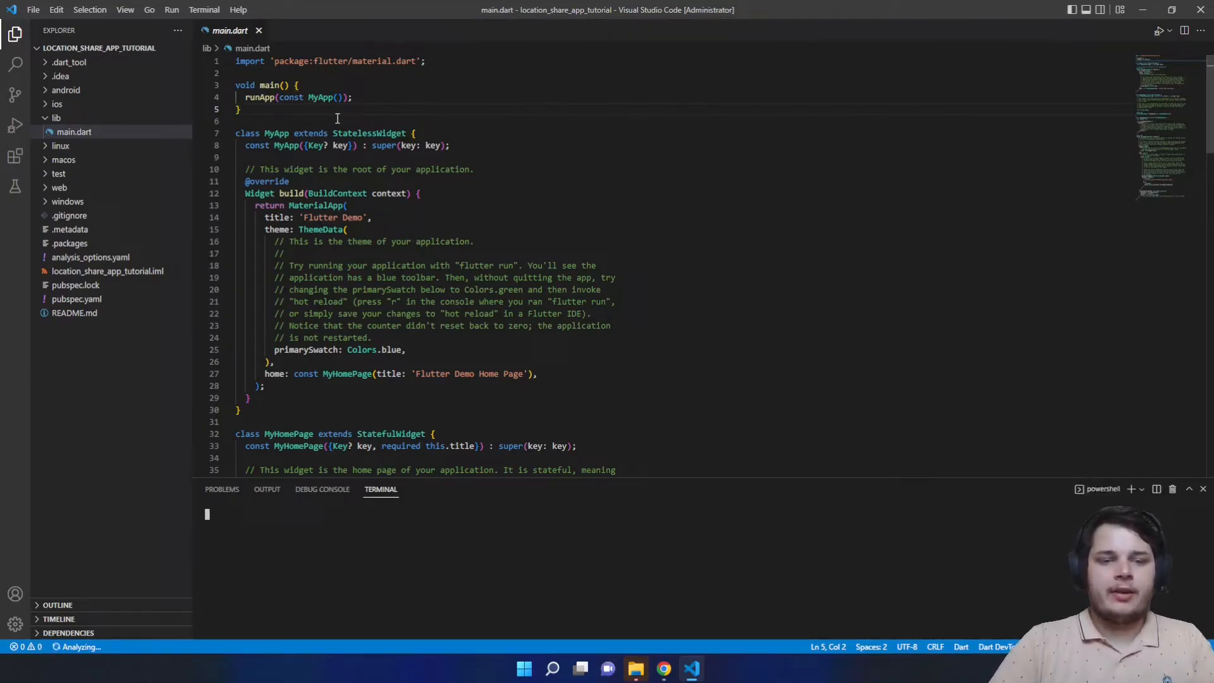
- Create a new terminal with Terminal: Create and close the extra PowerShell terminal
{"action": "left_click", "coordinate": [616, 261]}
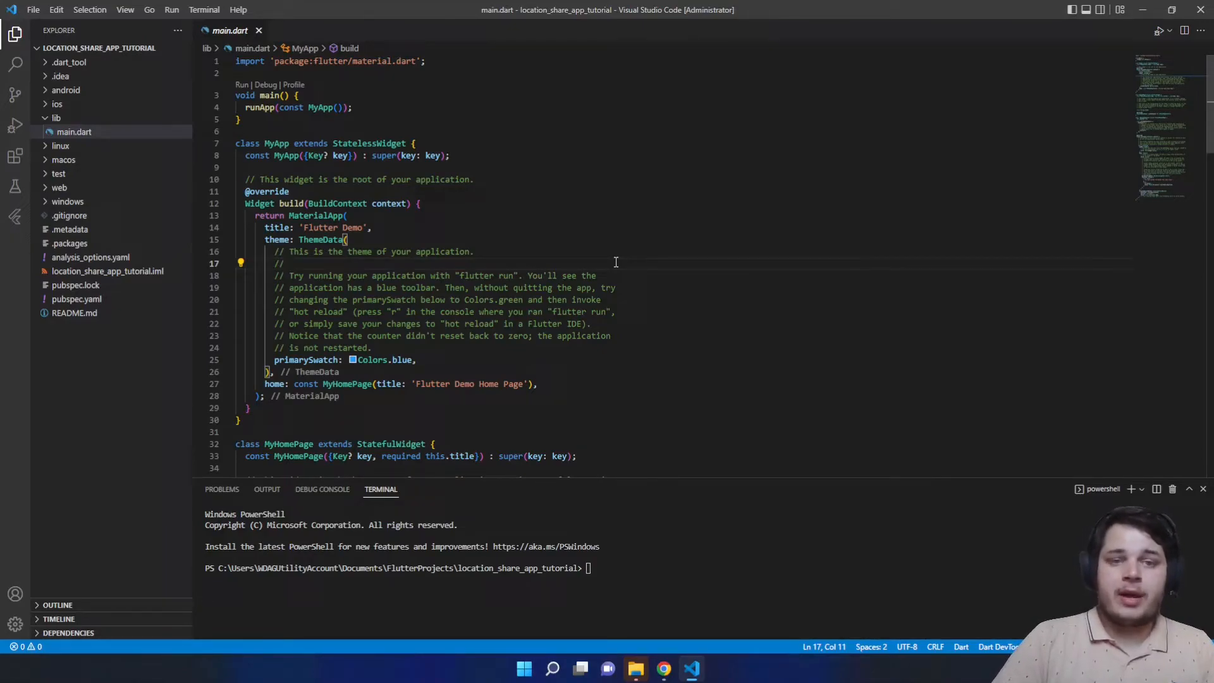
{"action": "key", "text": "ctrl+shift+p"}
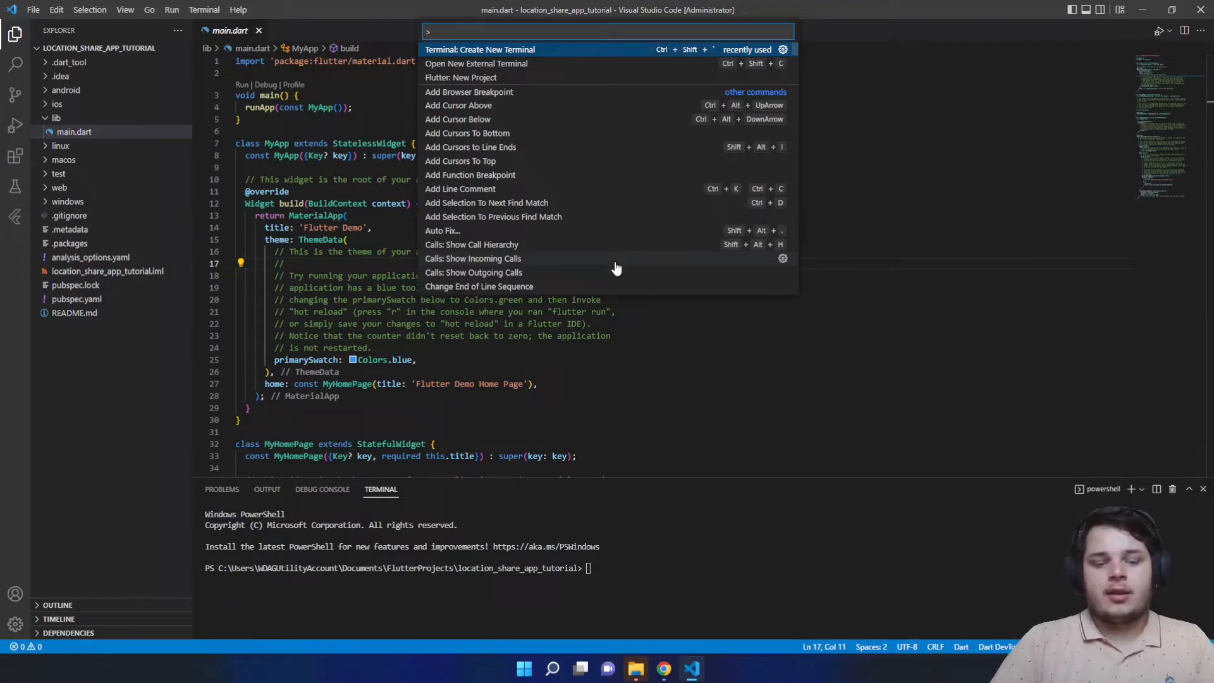
{"action": "type", "text": "Termina"}
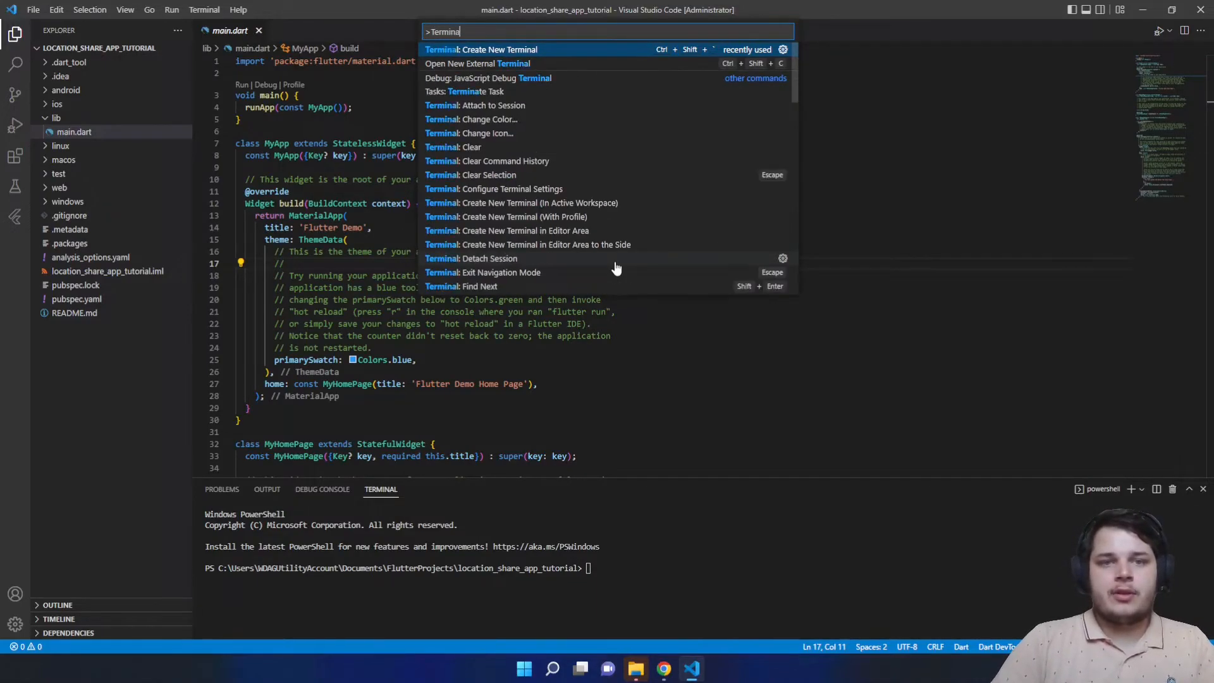
{"action": "type", "text": "l: Create"}
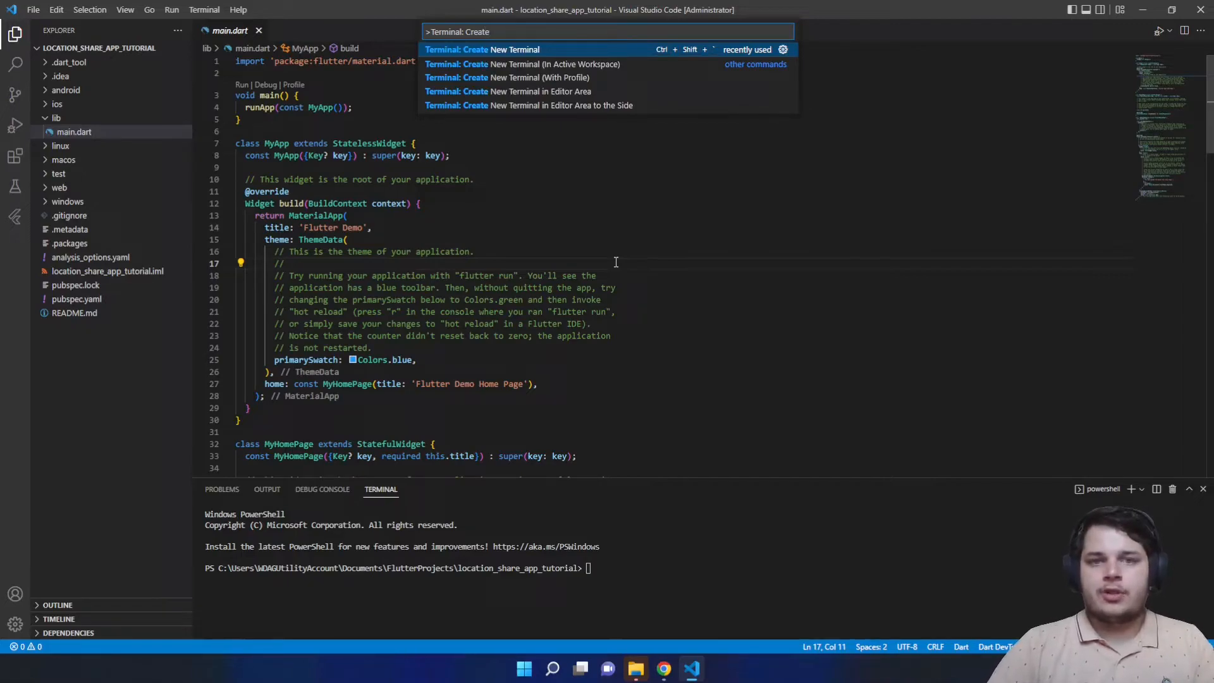
{"action": "key", "text": "Return"}
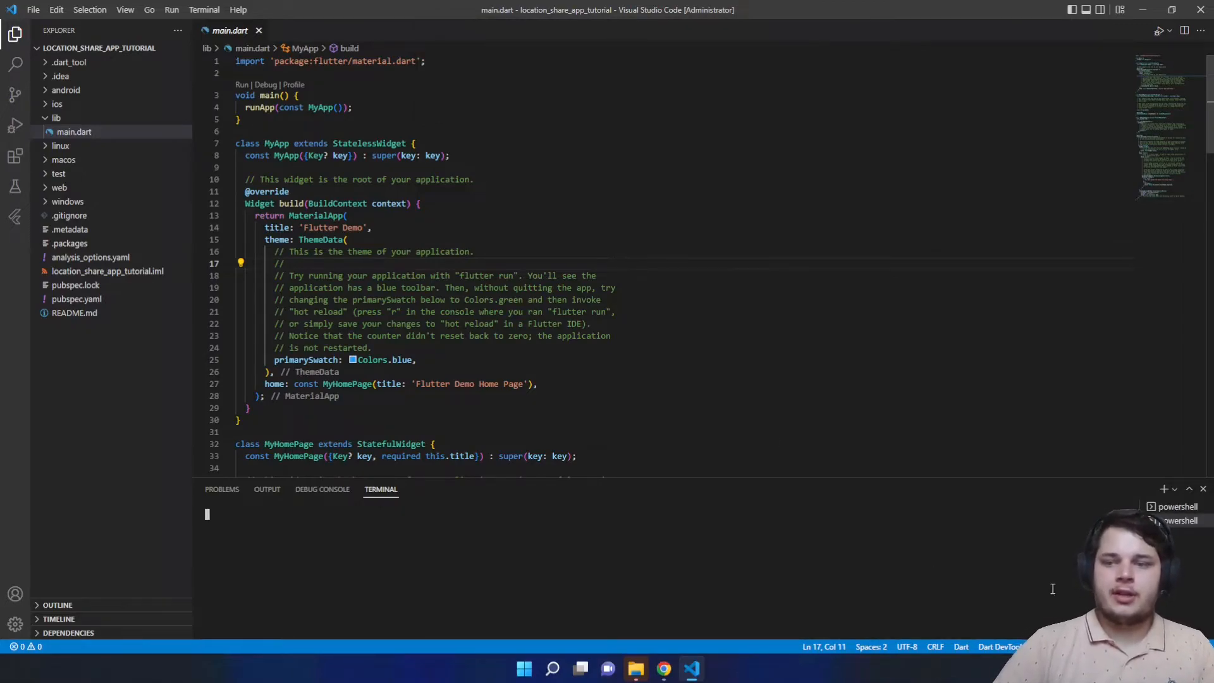
{"action": "left_click", "coordinate": [1202, 521]}
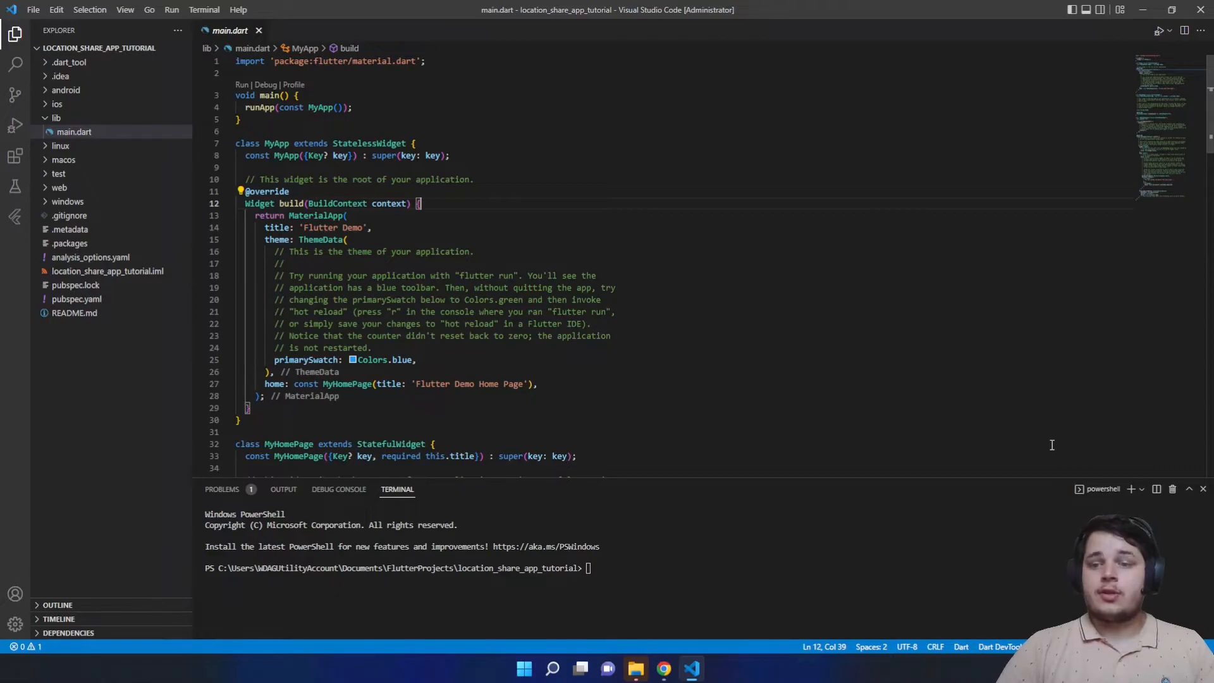
- Set Command Prompt as the default terminal profile, keeping one cmd terminal and closing the PowerShell one
{"action": "left_click", "coordinate": [1142, 494]}
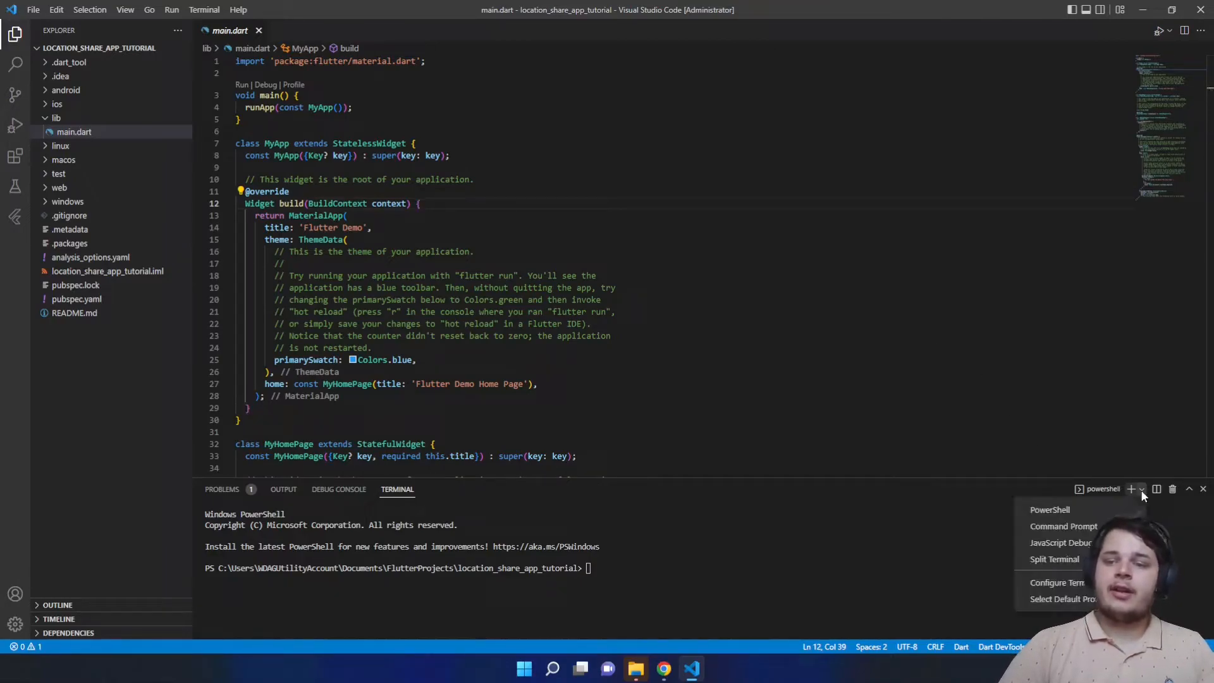
{"action": "left_click", "coordinate": [1031, 600]}
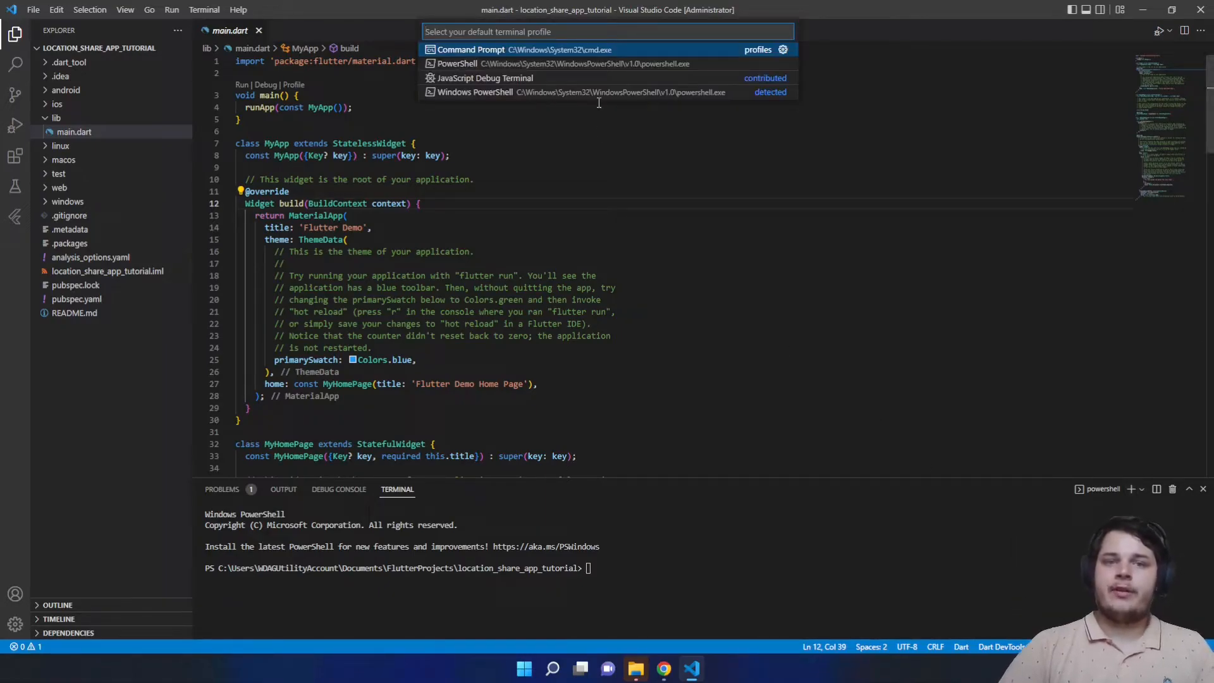
{"action": "left_click", "coordinate": [503, 52]}
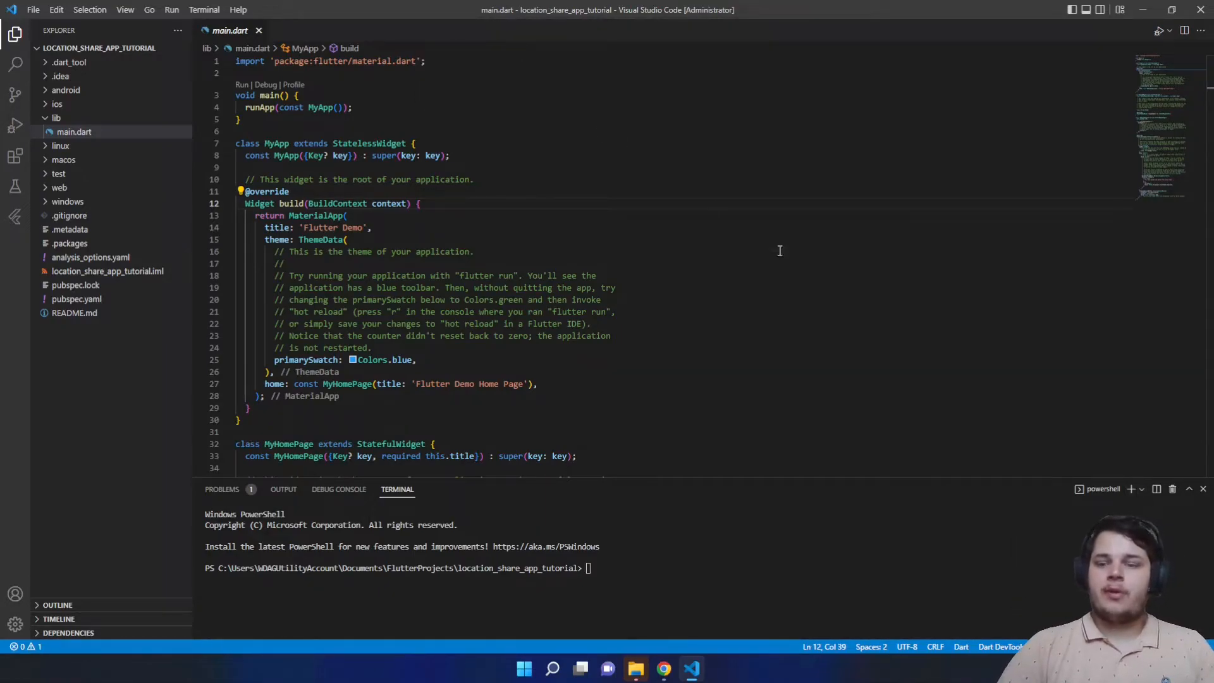
{"action": "left_click", "coordinate": [1131, 490]}
{"action": "mouse_move", "coordinate": [1194, 511]}
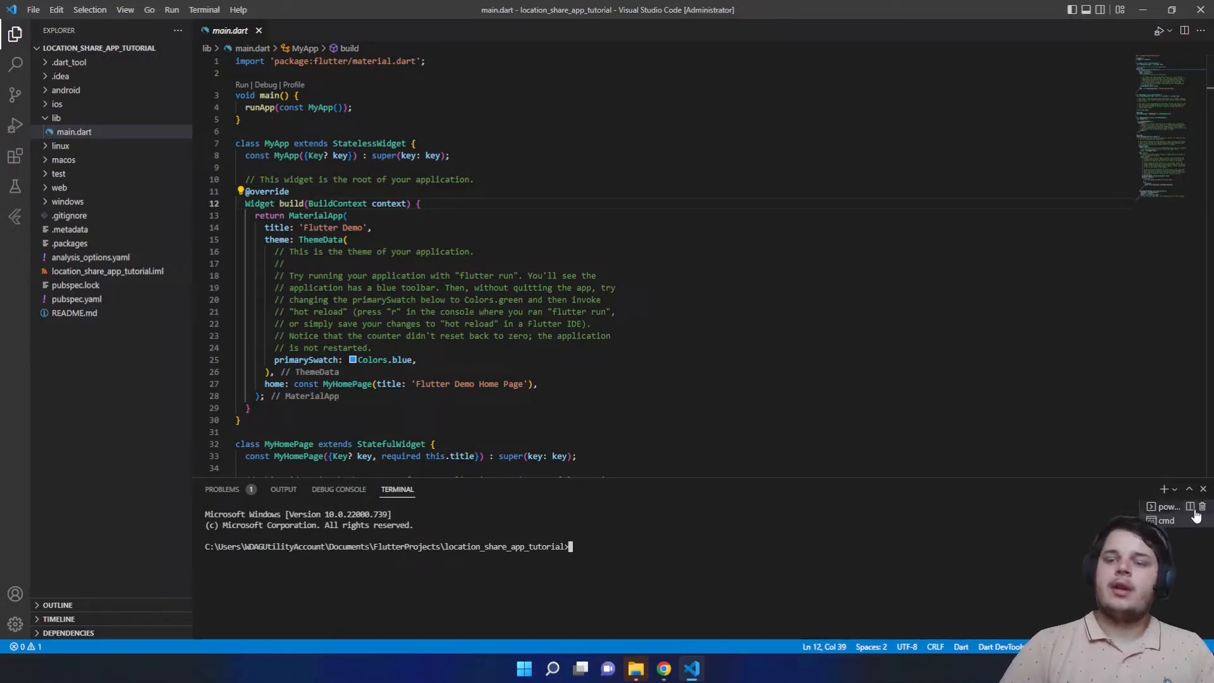
{"action": "left_click", "coordinate": [1202, 511]}
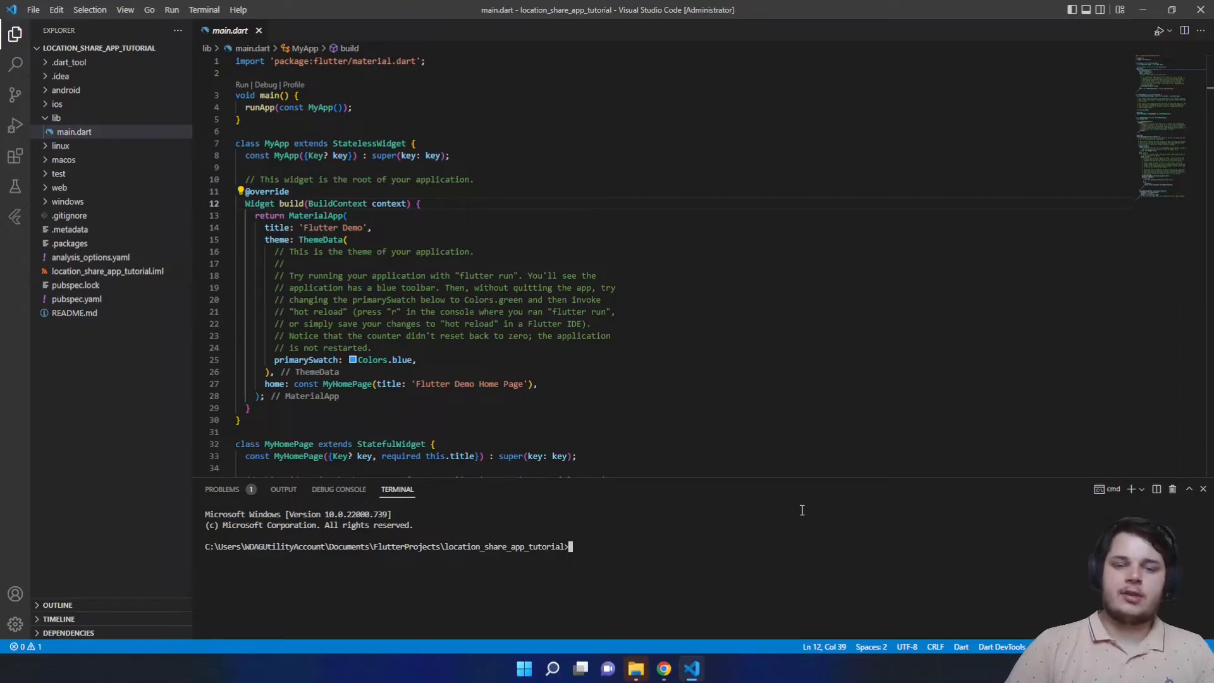
{"action": "left_click", "coordinate": [1131, 488]}
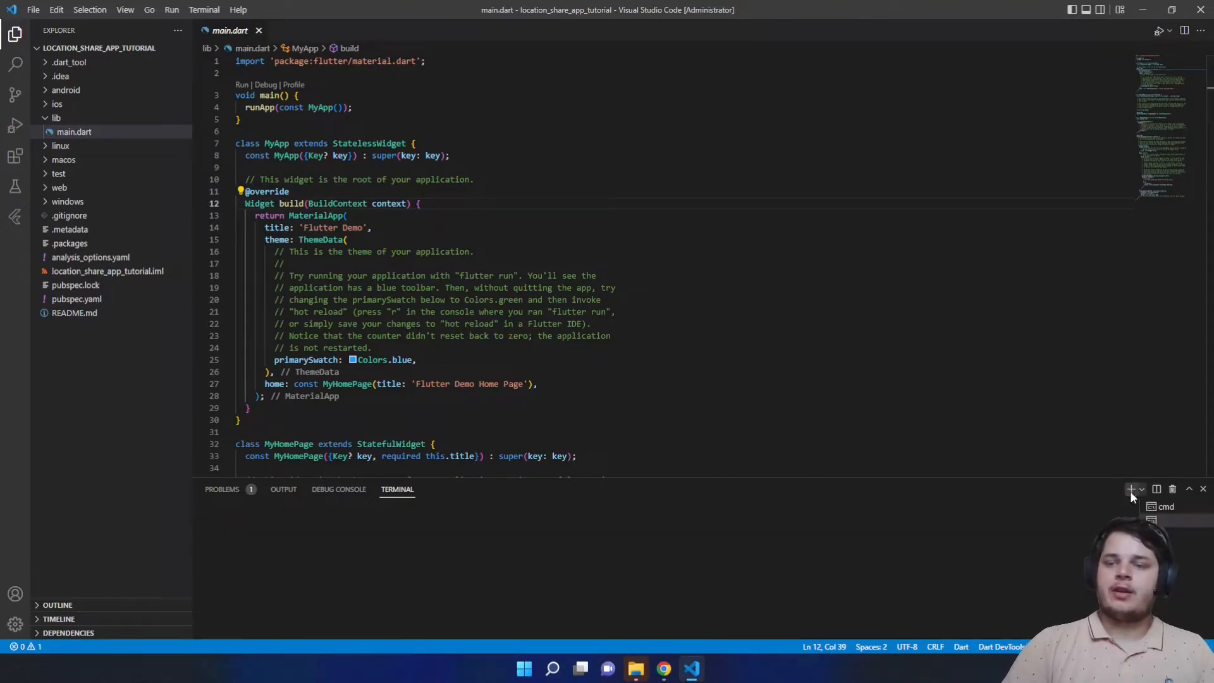
{"action": "left_click", "coordinate": [1203, 521]}
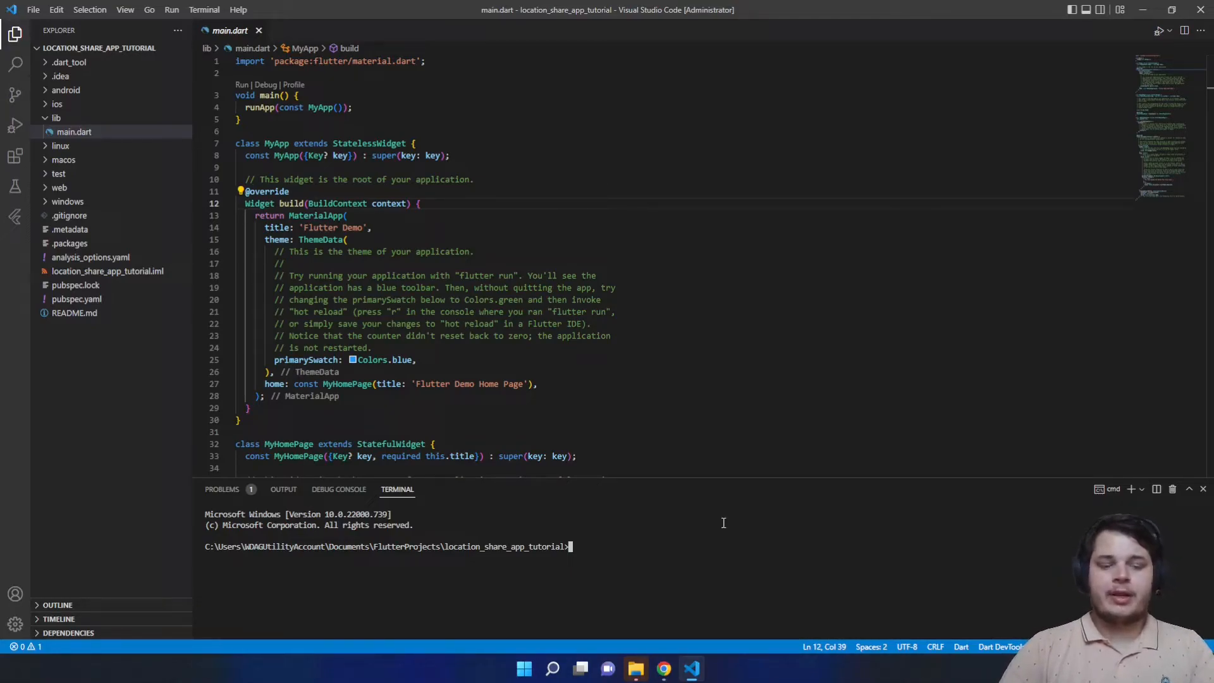
- Run flutter doctor in the cmd terminal, which shows only the Visual Studio issue remaining
{"action": "type", "text": "flutter doctor"}
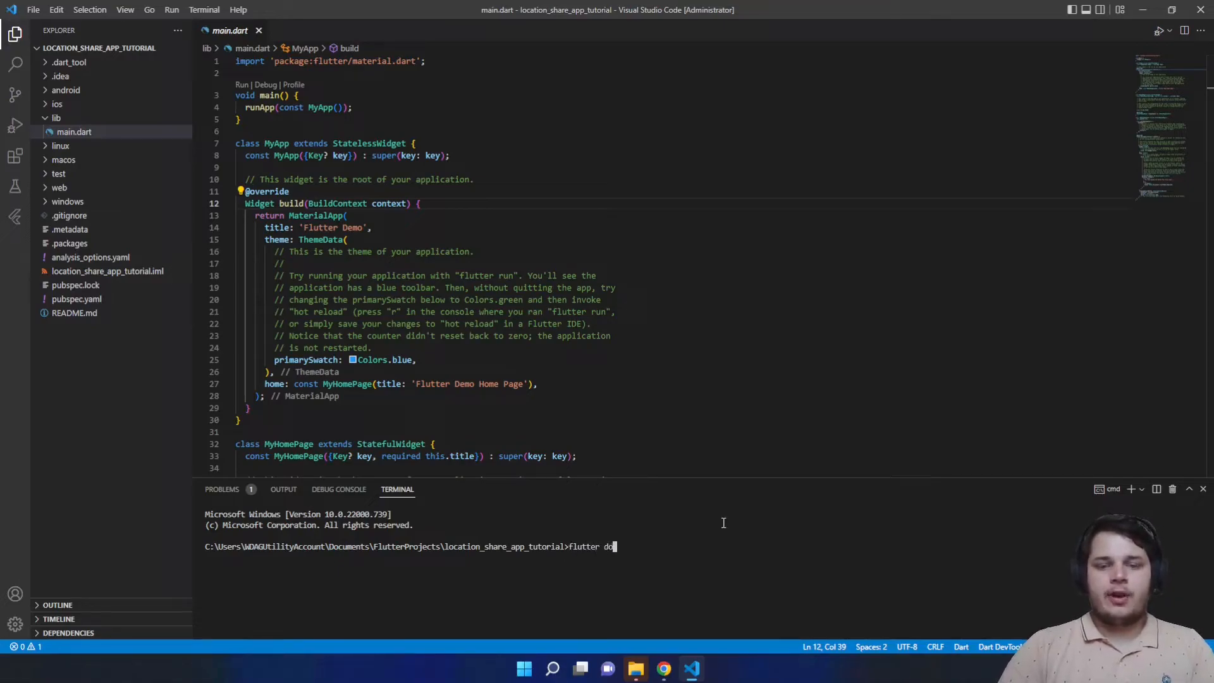
{"action": "key", "text": "Return"}
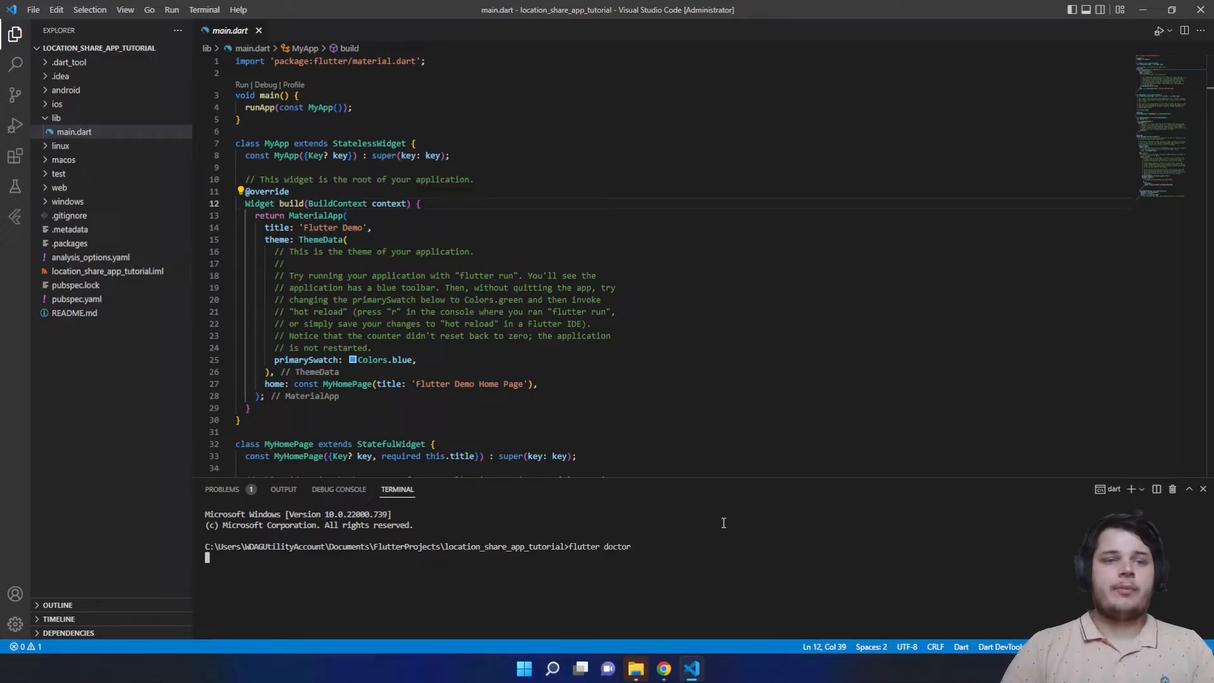
{"action": "left_click", "coordinate": [425, 251]}
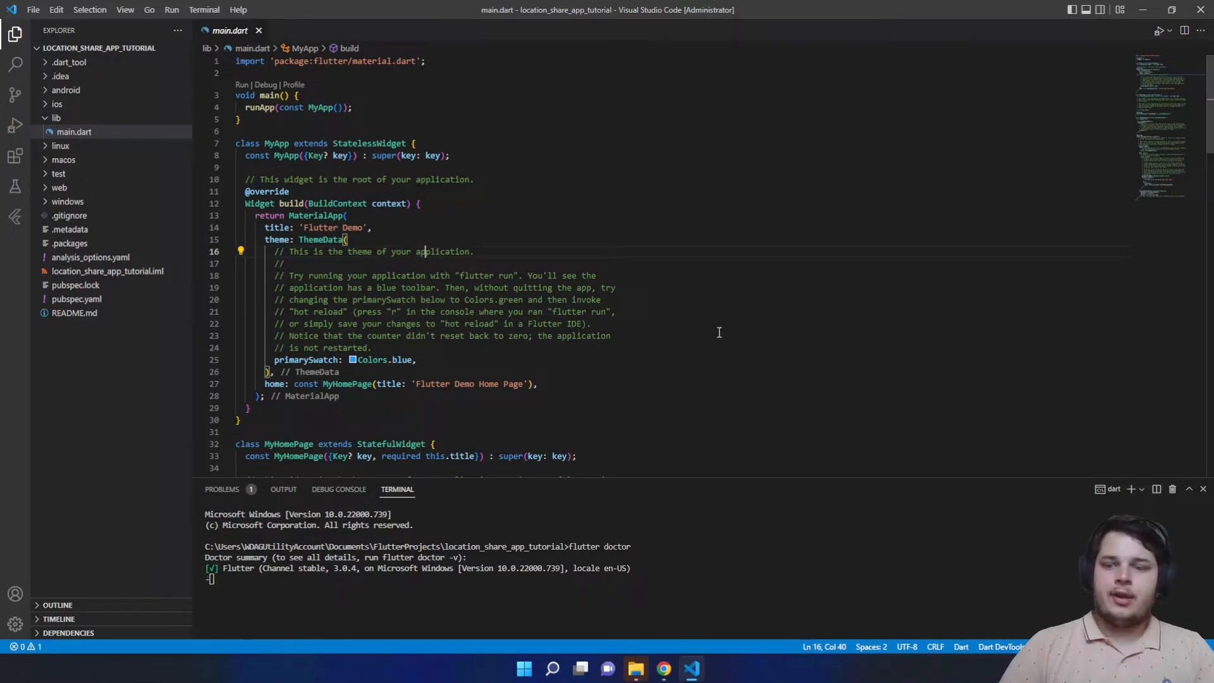
{"action": "left_click", "coordinate": [688, 383]}
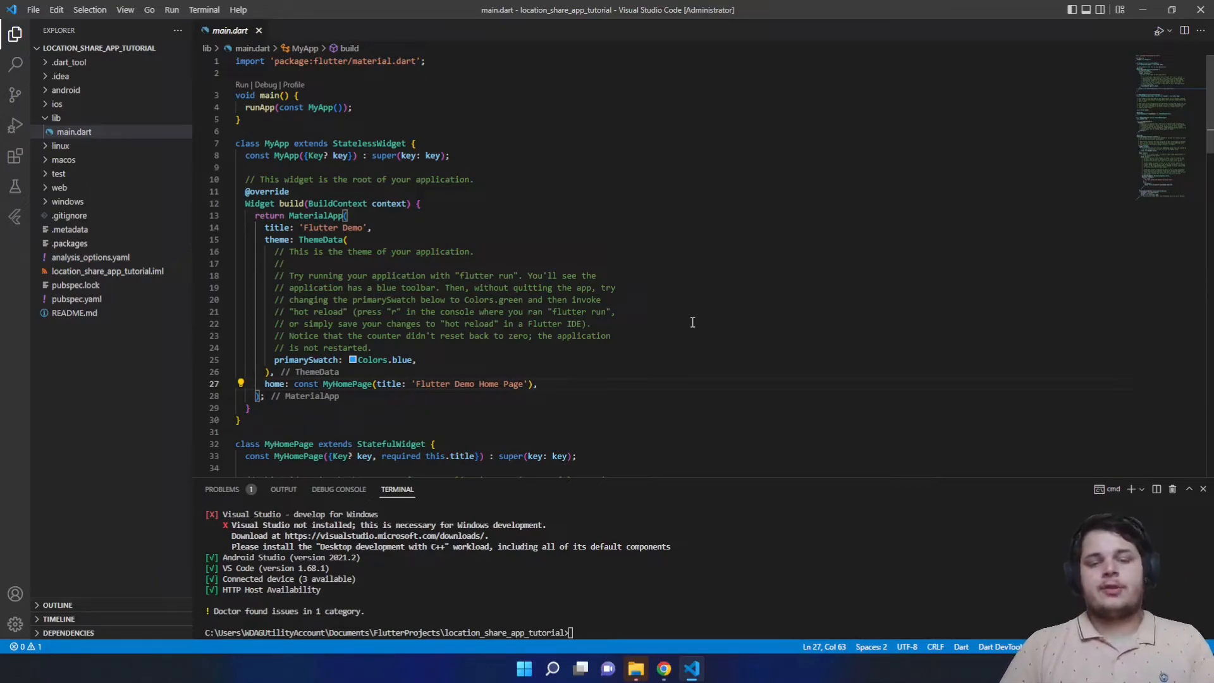
{"action": "left_click", "coordinate": [552, 668]}
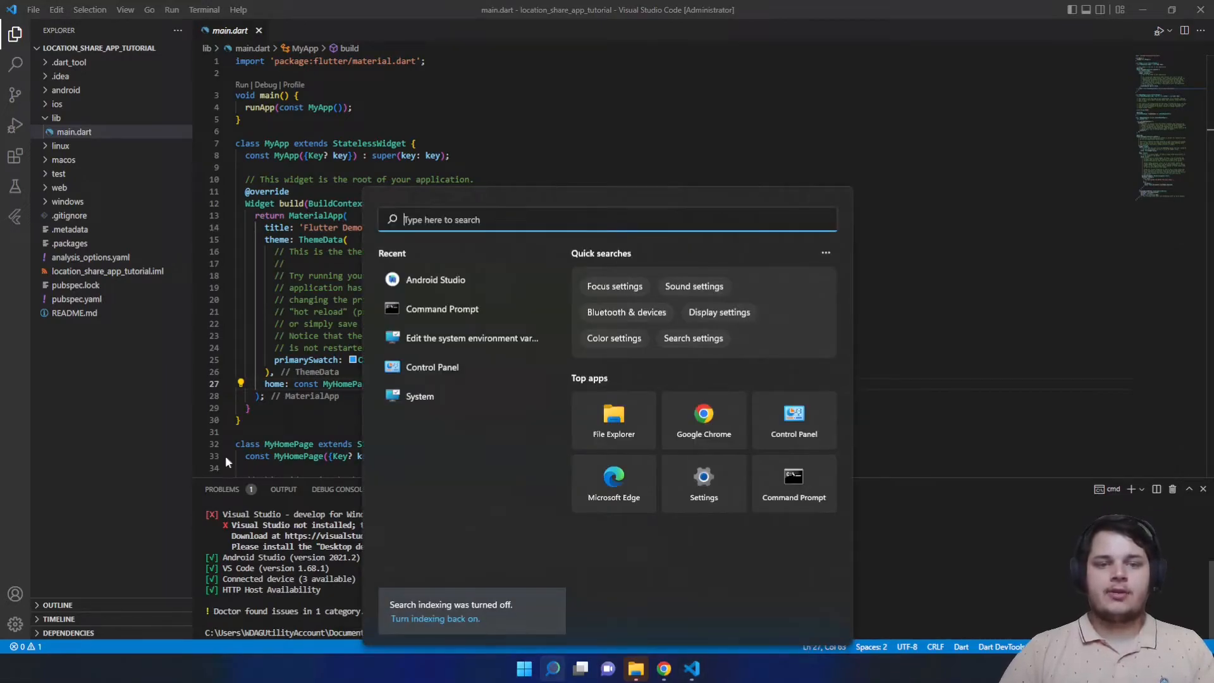
- Launch Android Studio and open the Virtual Device Manager from More Actions
{"action": "left_click", "coordinate": [424, 282]}
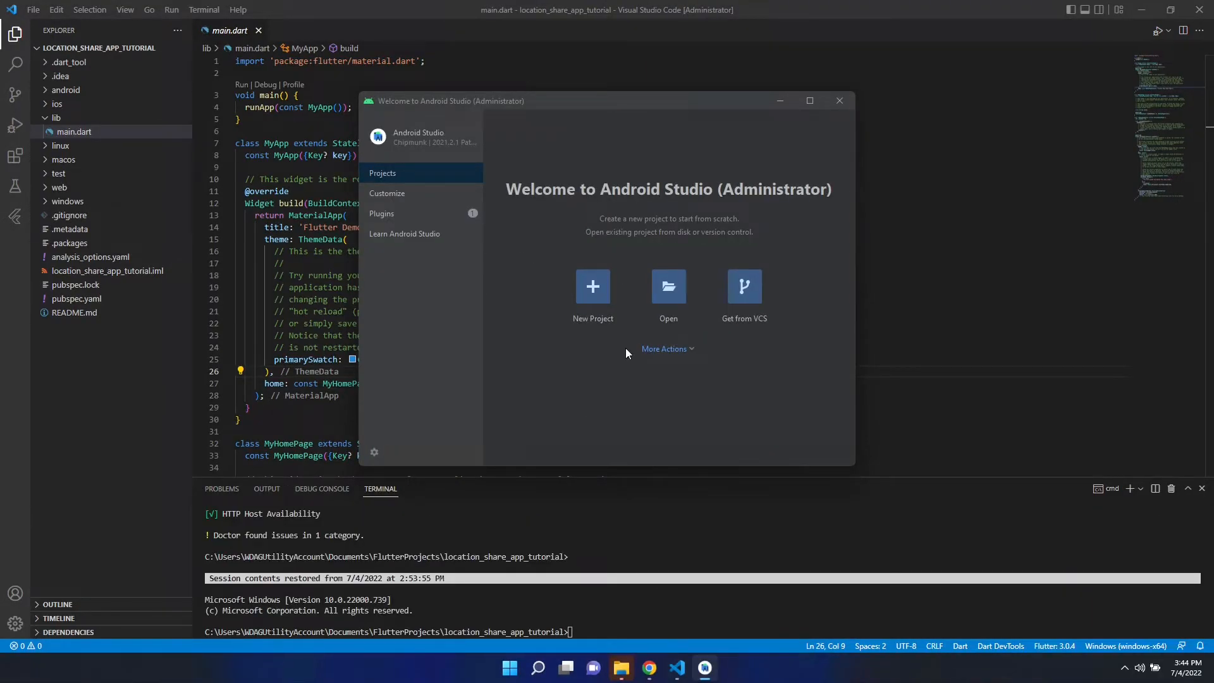
{"action": "left_click", "coordinate": [675, 349]}
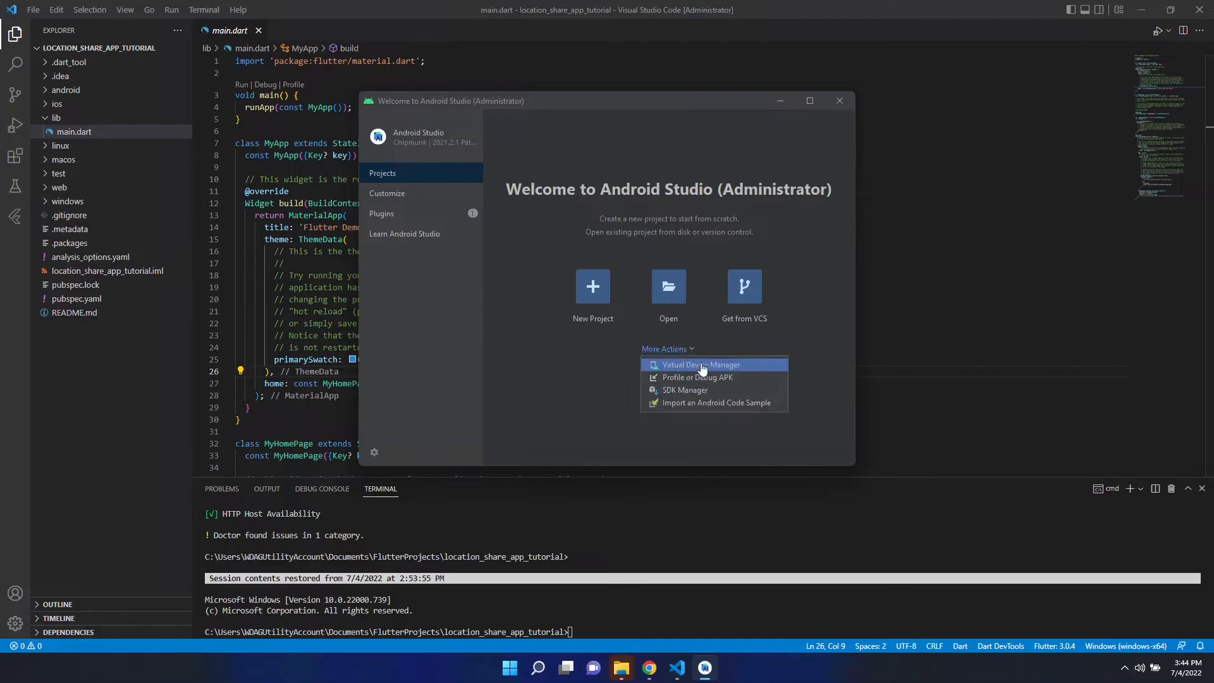
{"action": "left_click", "coordinate": [683, 365]}
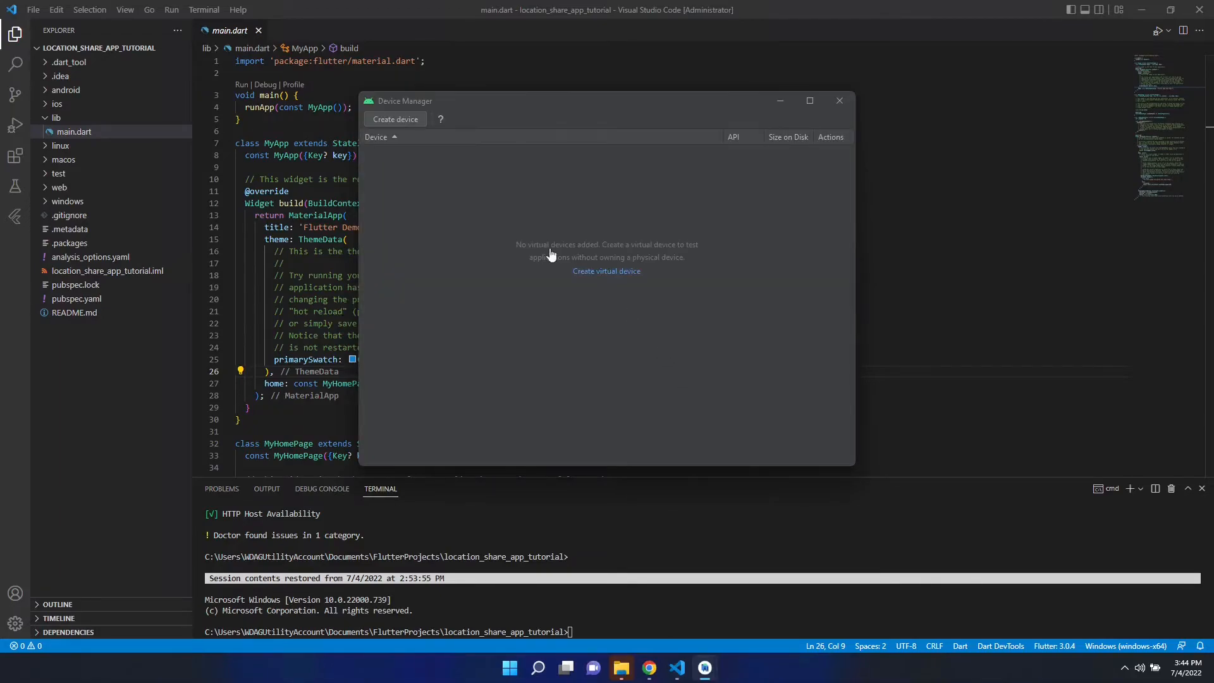
- Start a new virtual device and choose Pixel 4 as its hardware
{"action": "left_click", "coordinate": [395, 119]}
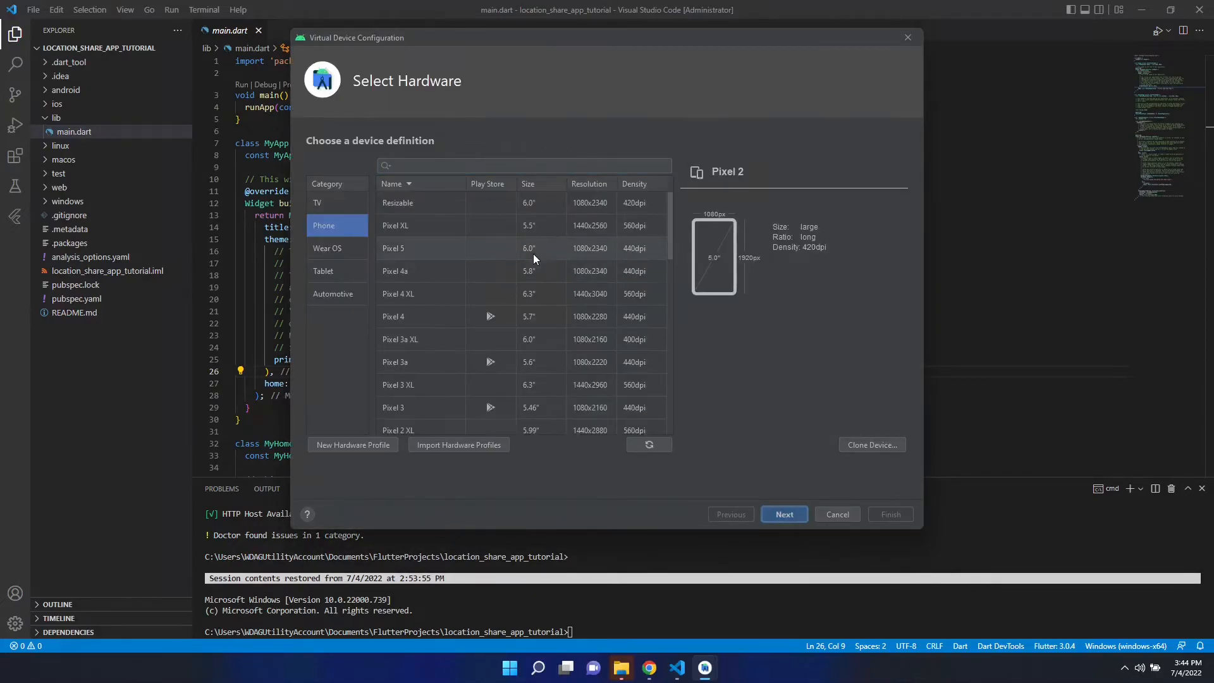
{"action": "scroll", "coordinate": [496, 285], "scroll_direction": "down", "scroll_amount": 2}
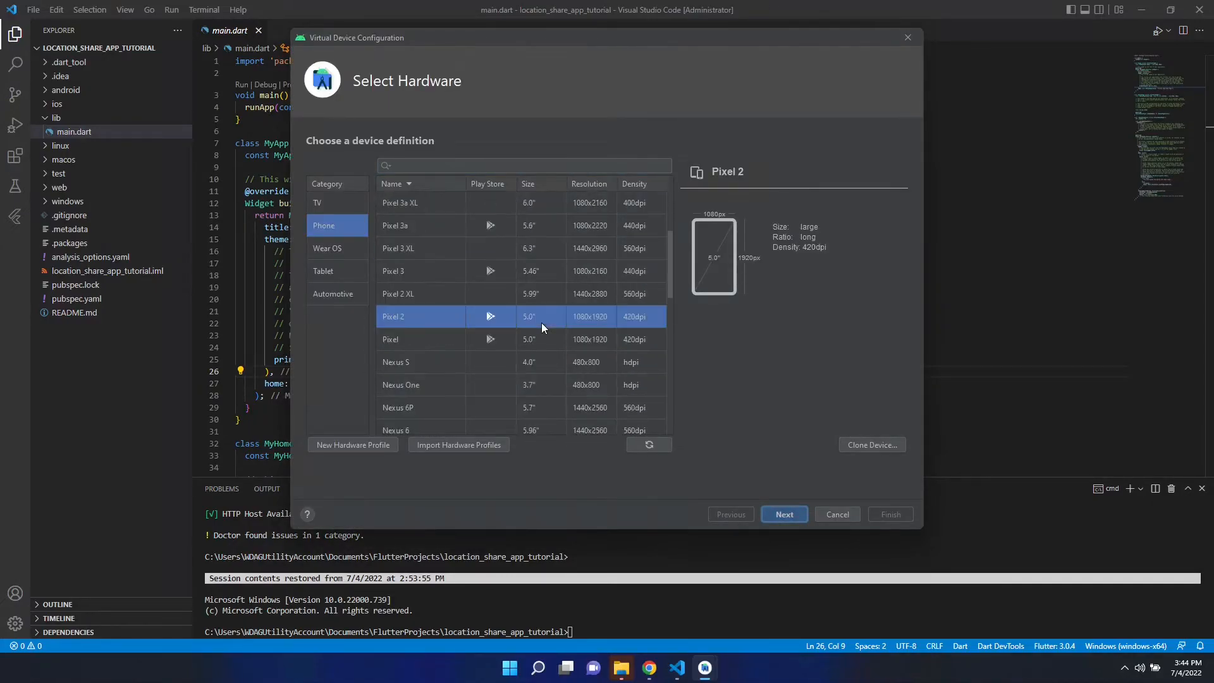
{"action": "scroll", "coordinate": [537, 316], "scroll_direction": "down", "scroll_amount": 3}
{"action": "scroll", "coordinate": [536, 312], "scroll_direction": "up", "scroll_amount": 5}
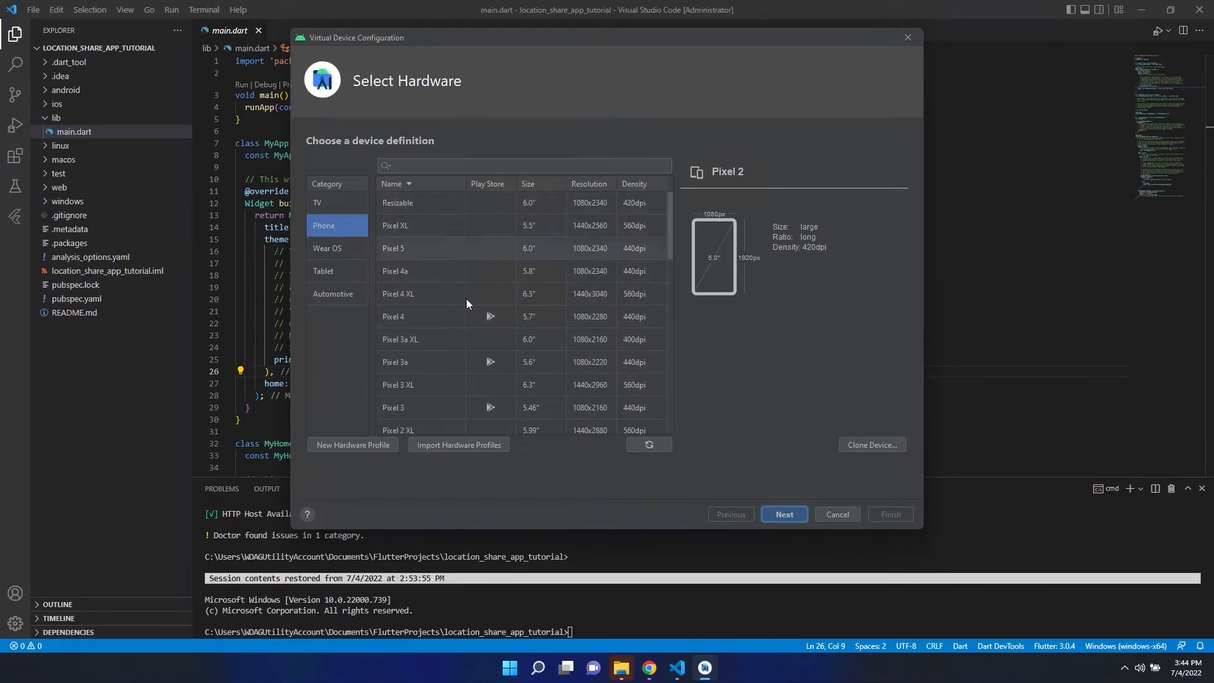
{"action": "scroll", "coordinate": [464, 354], "scroll_direction": "down", "scroll_amount": 4}
{"action": "scroll", "coordinate": [487, 342], "scroll_direction": "up", "scroll_amount": 4}
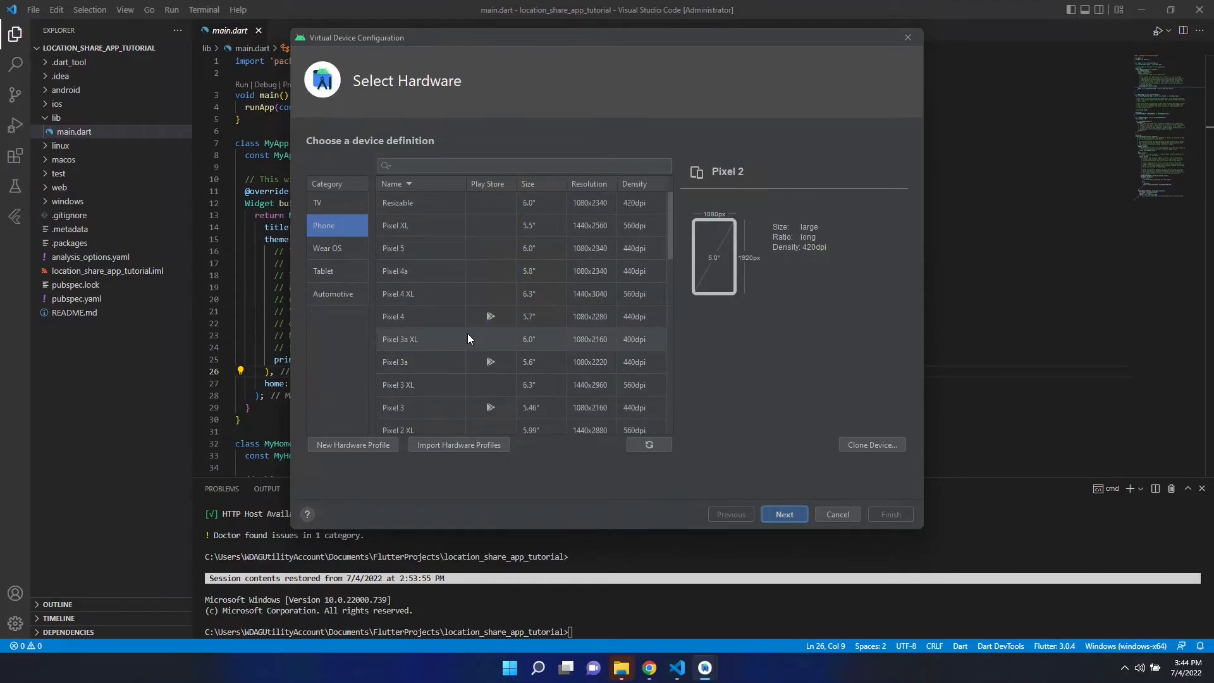
{"action": "left_click", "coordinate": [424, 322]}
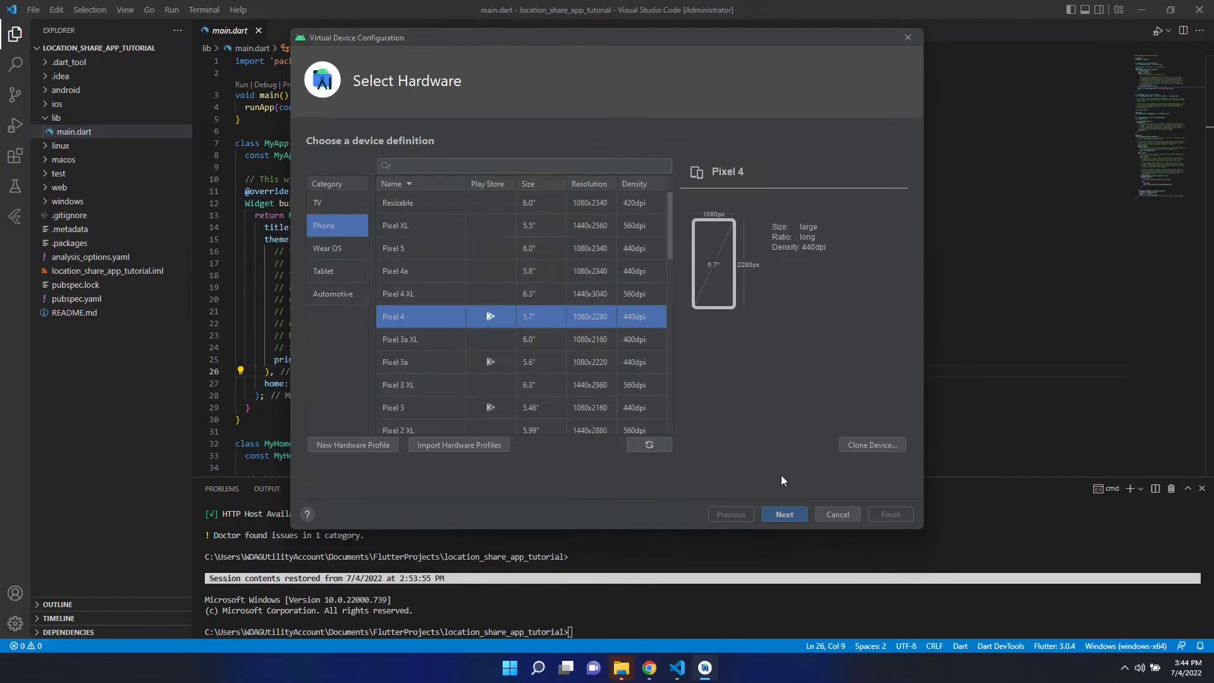
{"action": "left_click", "coordinate": [782, 516]}
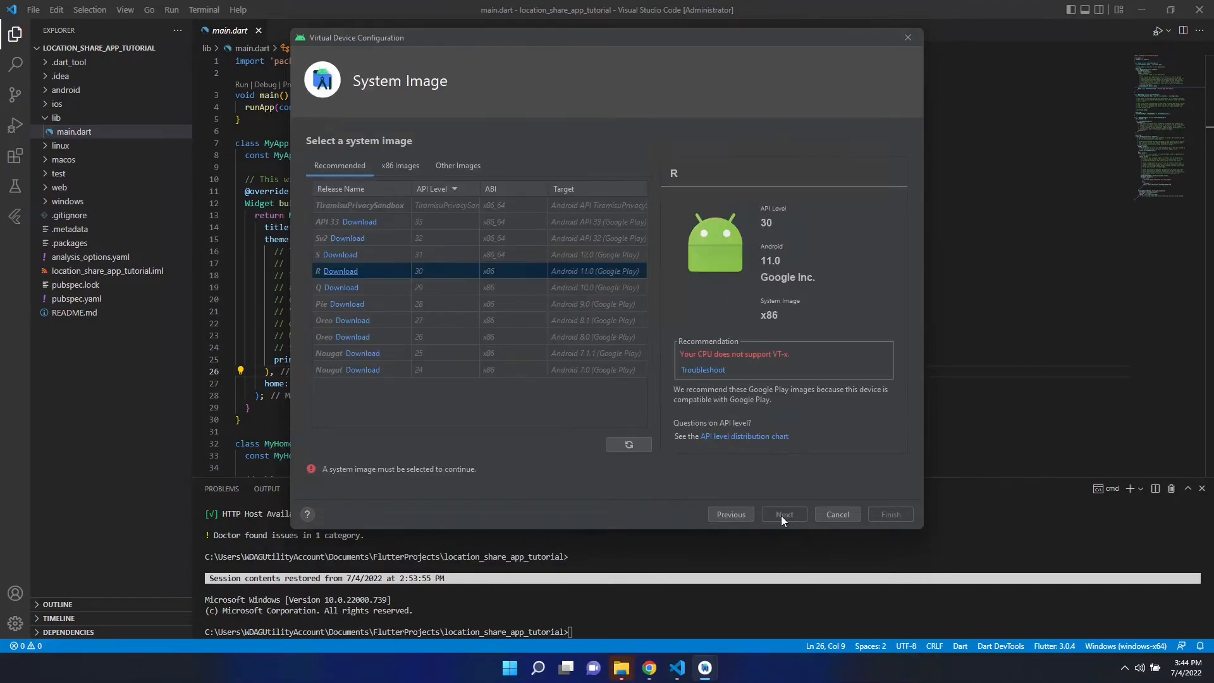
- Download and select the API 33 system image, then continue to configuration review
{"action": "left_click", "coordinate": [393, 222]}
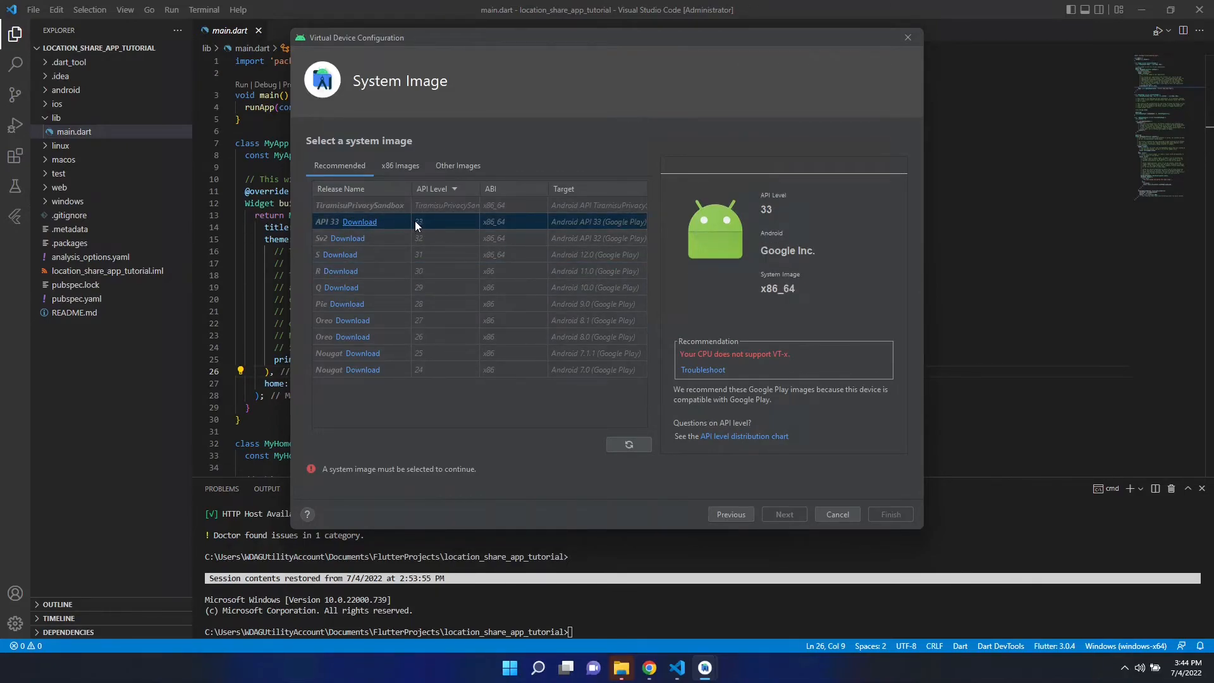
{"action": "left_click", "coordinate": [360, 221]}
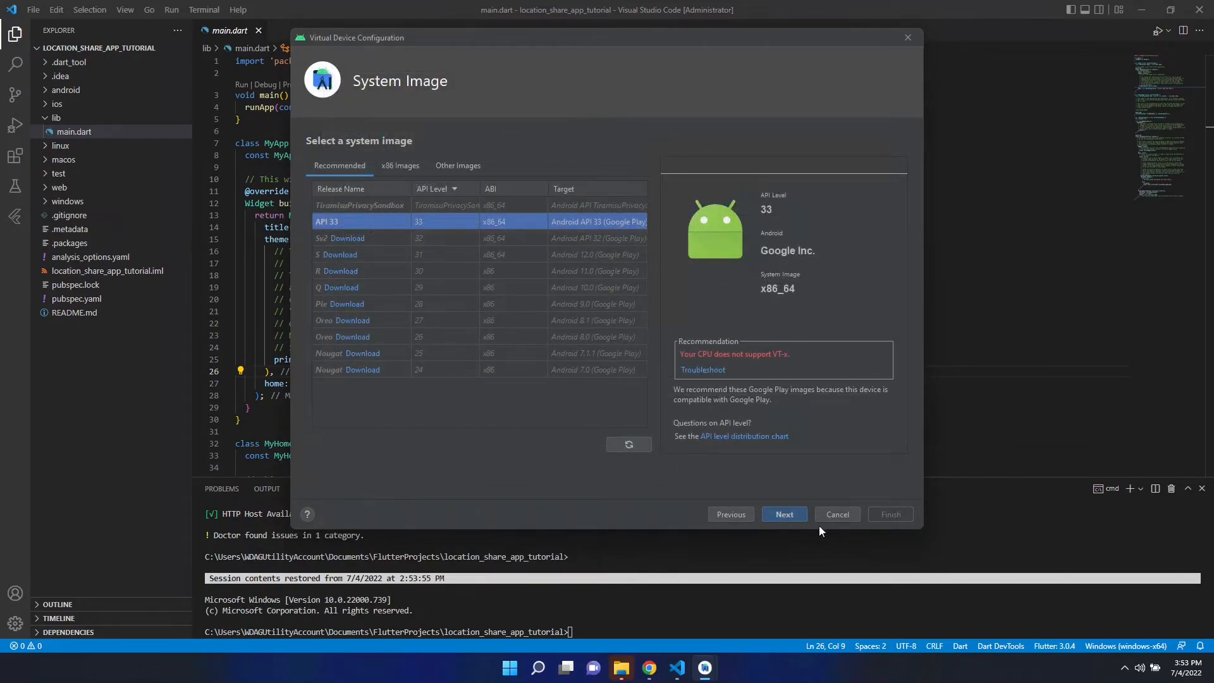
{"action": "left_click", "coordinate": [776, 514]}
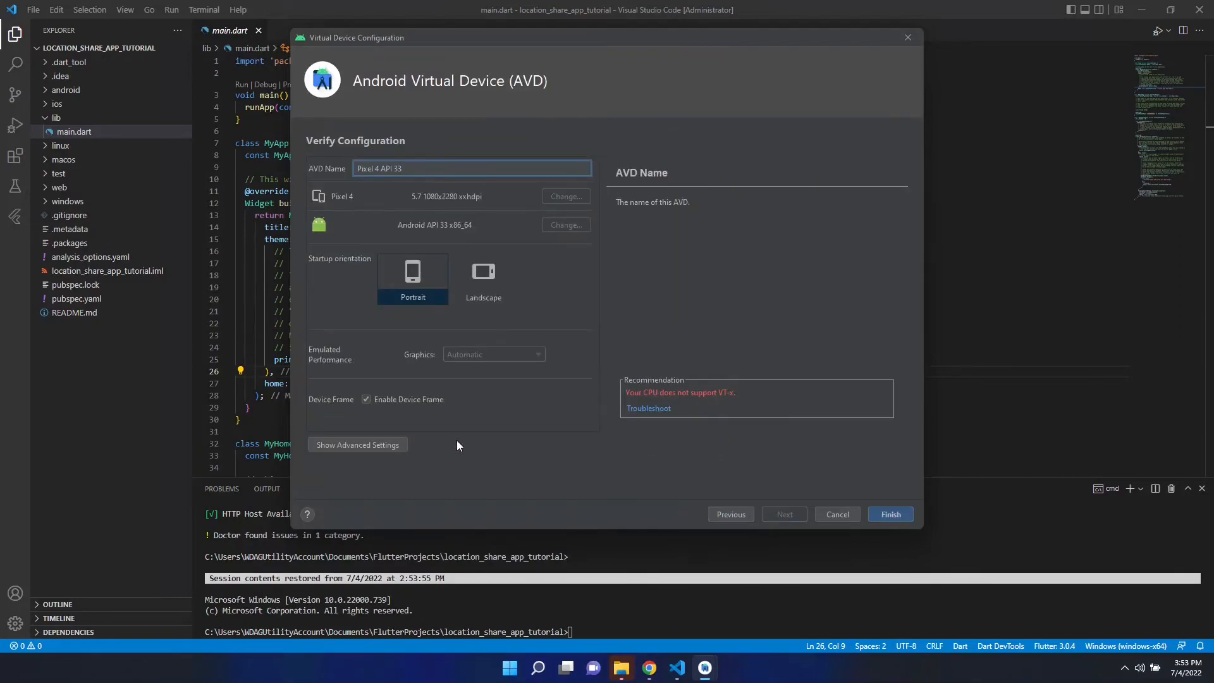
- Set the SD card size to 3 GB in advanced settings and finish the Pixel 4 API 33 device
{"action": "left_click", "coordinate": [347, 446]}
{"action": "scroll", "coordinate": [417, 360], "scroll_direction": "down", "scroll_amount": 5}
{"action": "scroll", "coordinate": [415, 361], "scroll_direction": "down", "scroll_amount": 3}
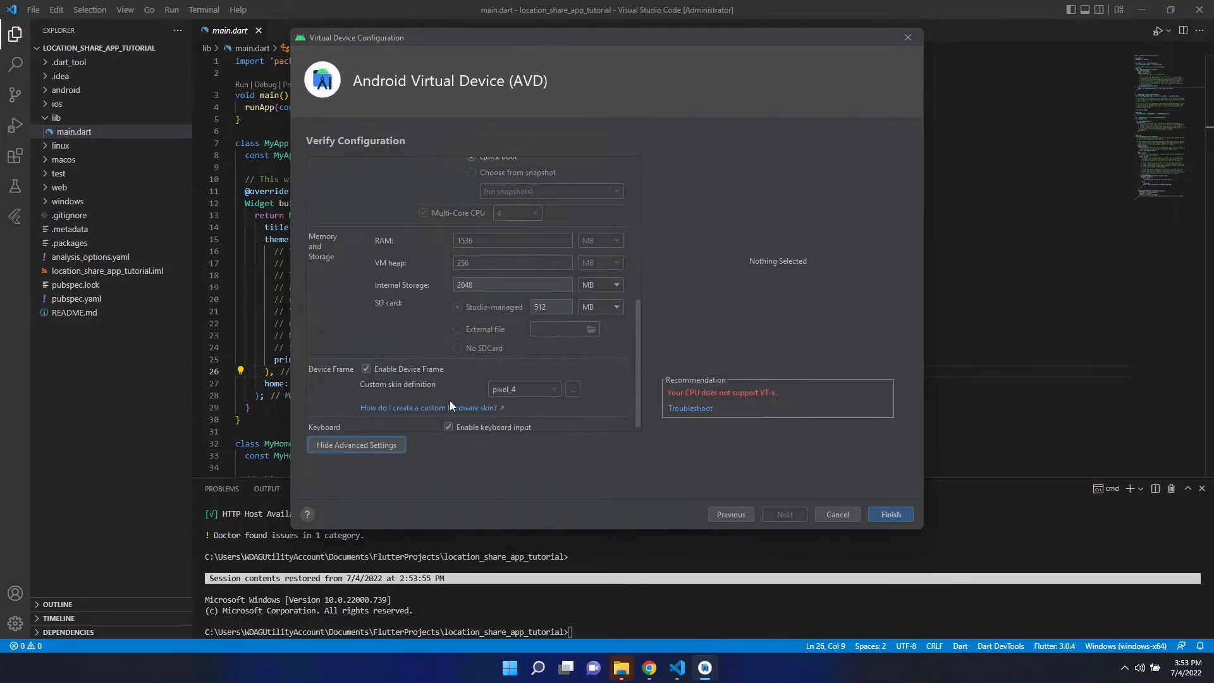
{"action": "left_click", "coordinate": [551, 309]}
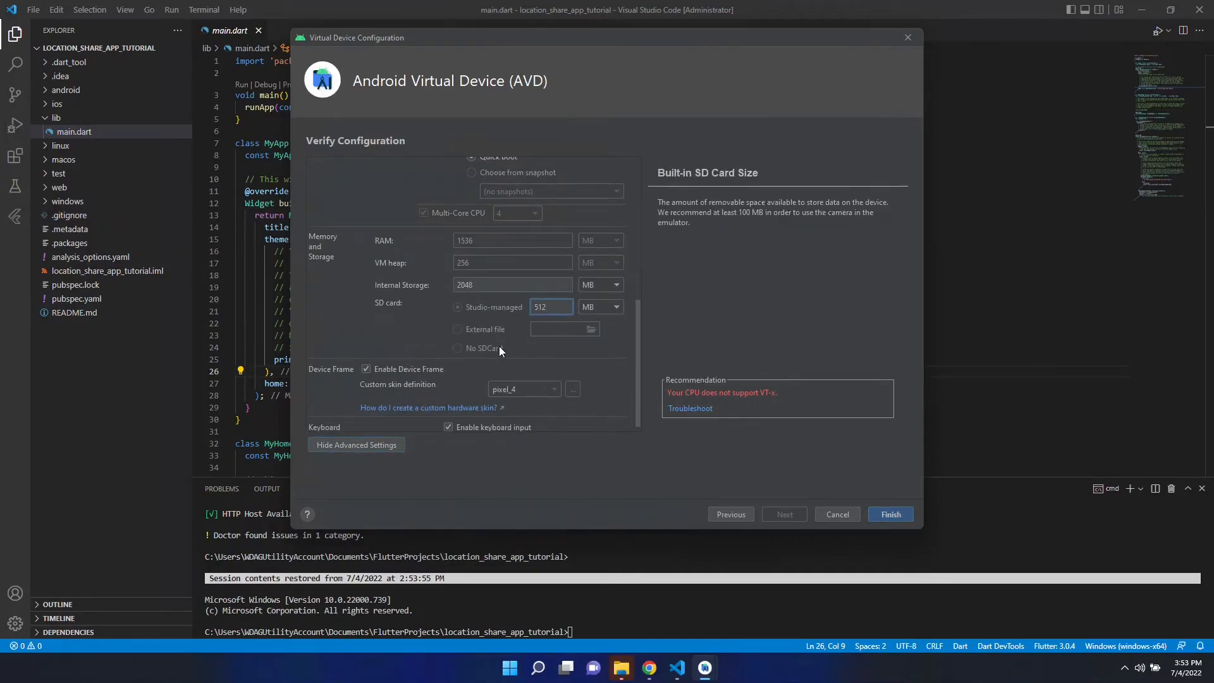
{"action": "left_click", "coordinate": [602, 307]}
{"action": "left_click", "coordinate": [602, 361]}
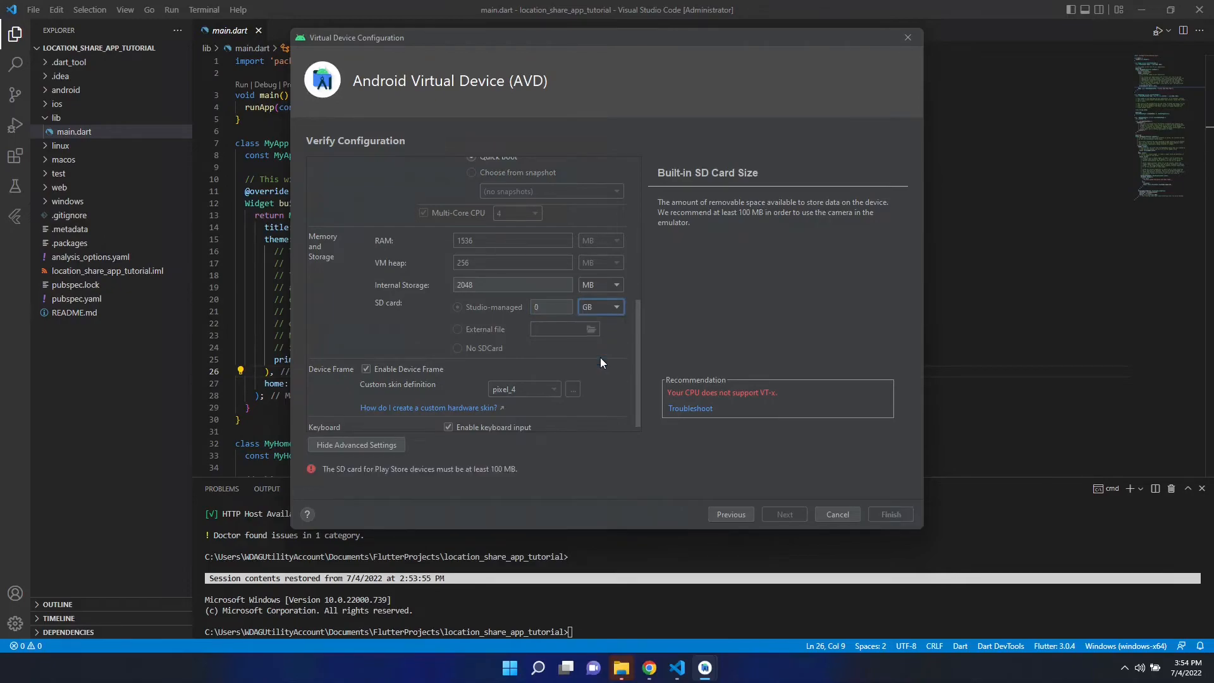
{"action": "left_click", "coordinate": [537, 307]}
{"action": "left_click", "coordinate": [598, 311]}
{"action": "left_click", "coordinate": [547, 303]}
{"action": "type", "text": "3"}
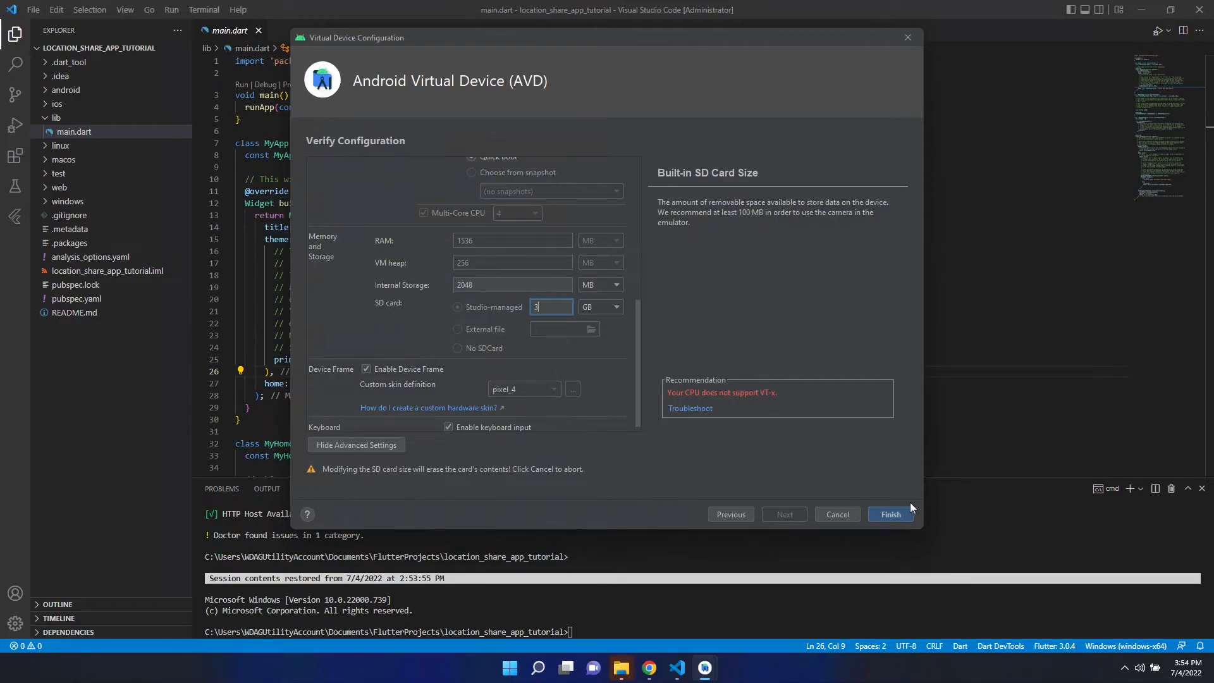
{"action": "left_click", "coordinate": [890, 514]}
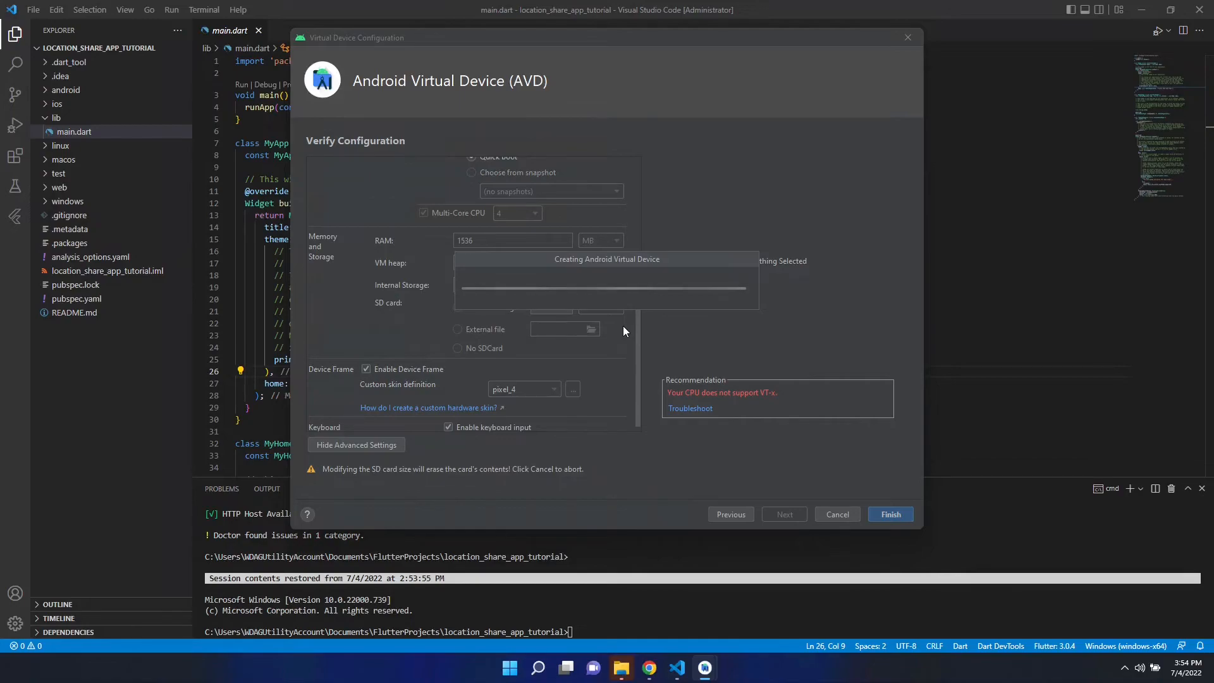
{"action": "mouse_move", "coordinate": [658, 1]}
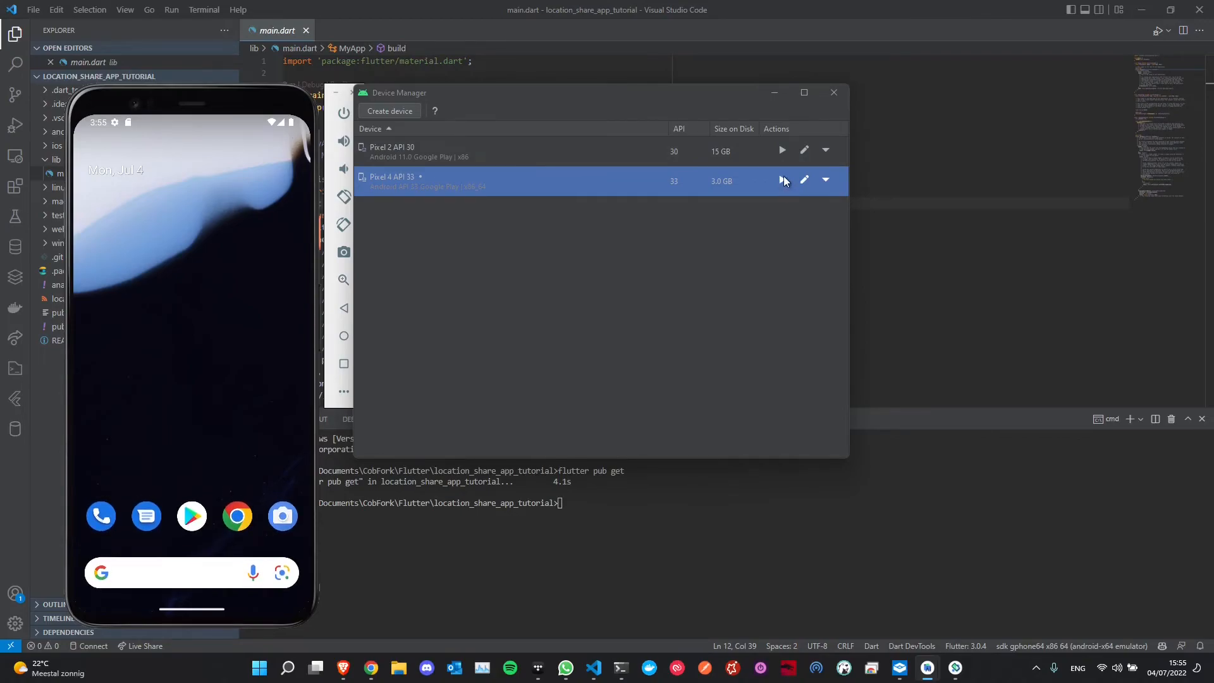
- Move the Pixel 4 emulator window into place and minimize the Device Manager window
{"action": "mouse_move", "coordinate": [155, 102]}
{"action": "left_mouse_down"}
{"action": "mouse_move", "coordinate": [276, 114]}
{"action": "mouse_move", "coordinate": [161, 96]}
{"action": "left_mouse_up"}
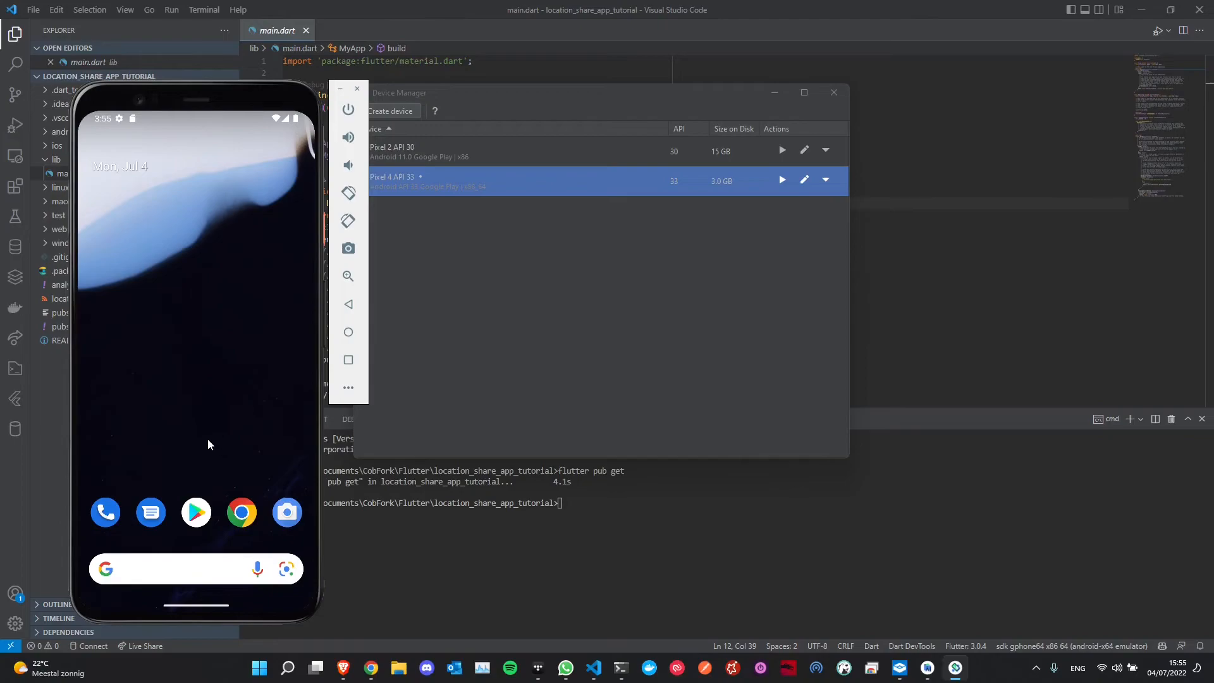
{"action": "left_click", "coordinate": [774, 96]}
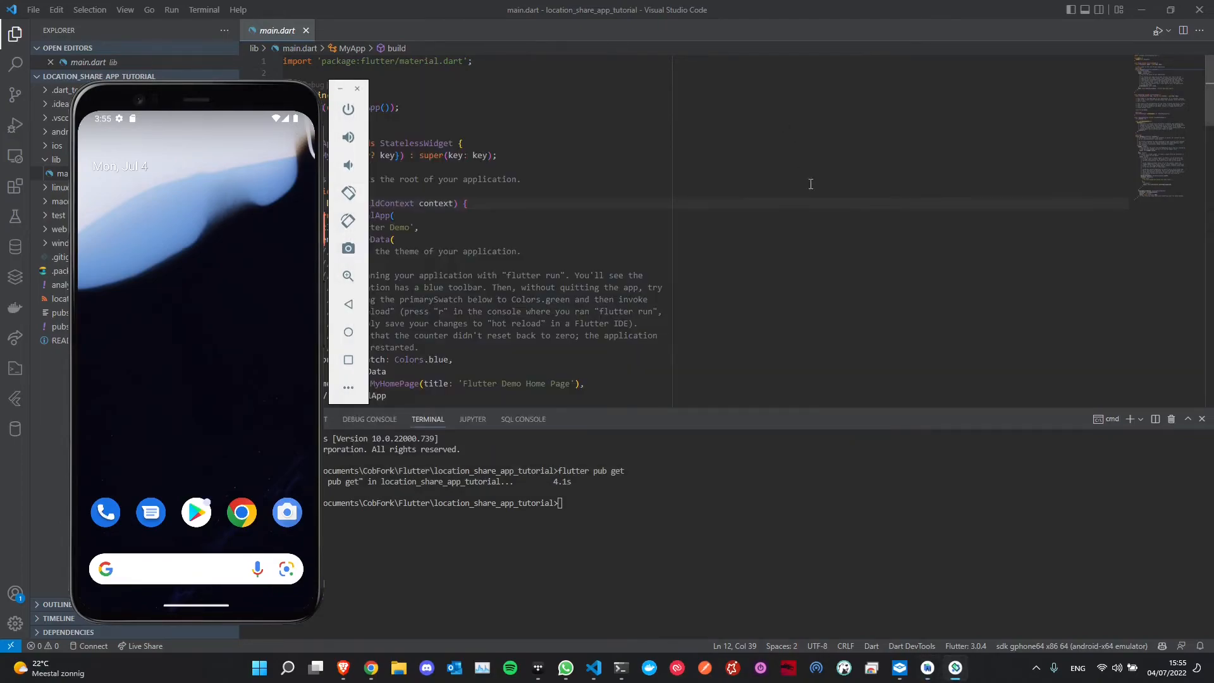
- Pick the running Pixel 4 API 33 emulator as the Flutter target device from the status-bar list
{"action": "left_click", "coordinate": [633, 222]}
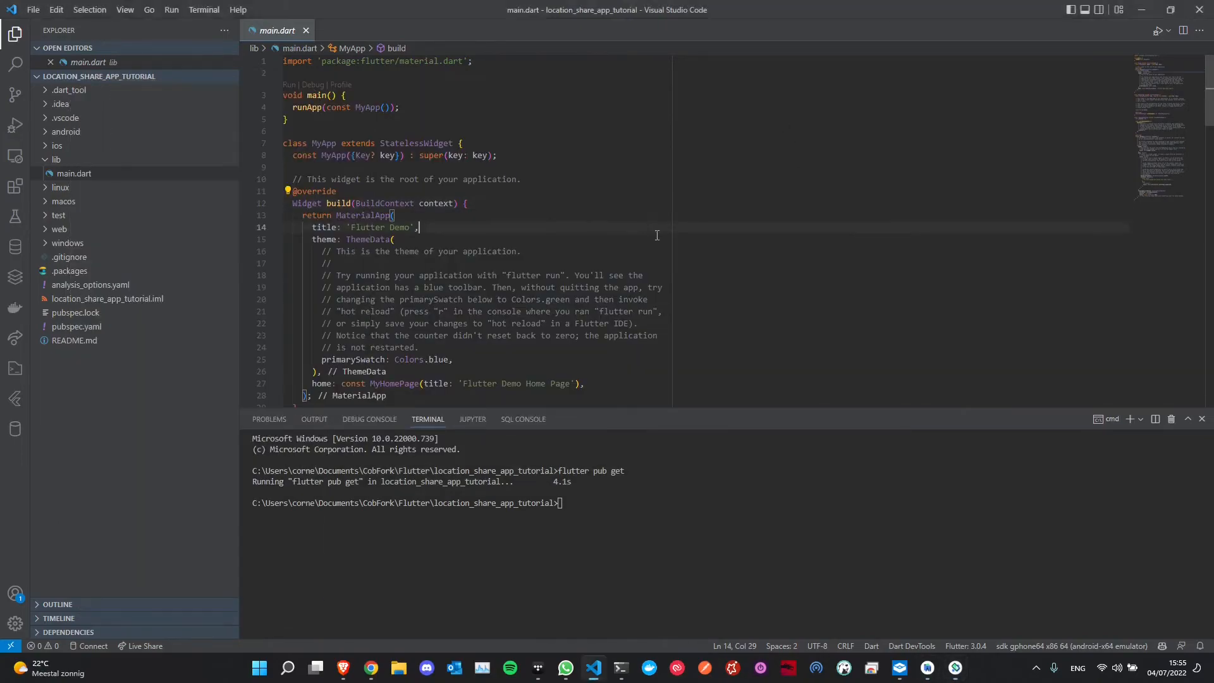
{"action": "left_click", "coordinate": [1072, 645]}
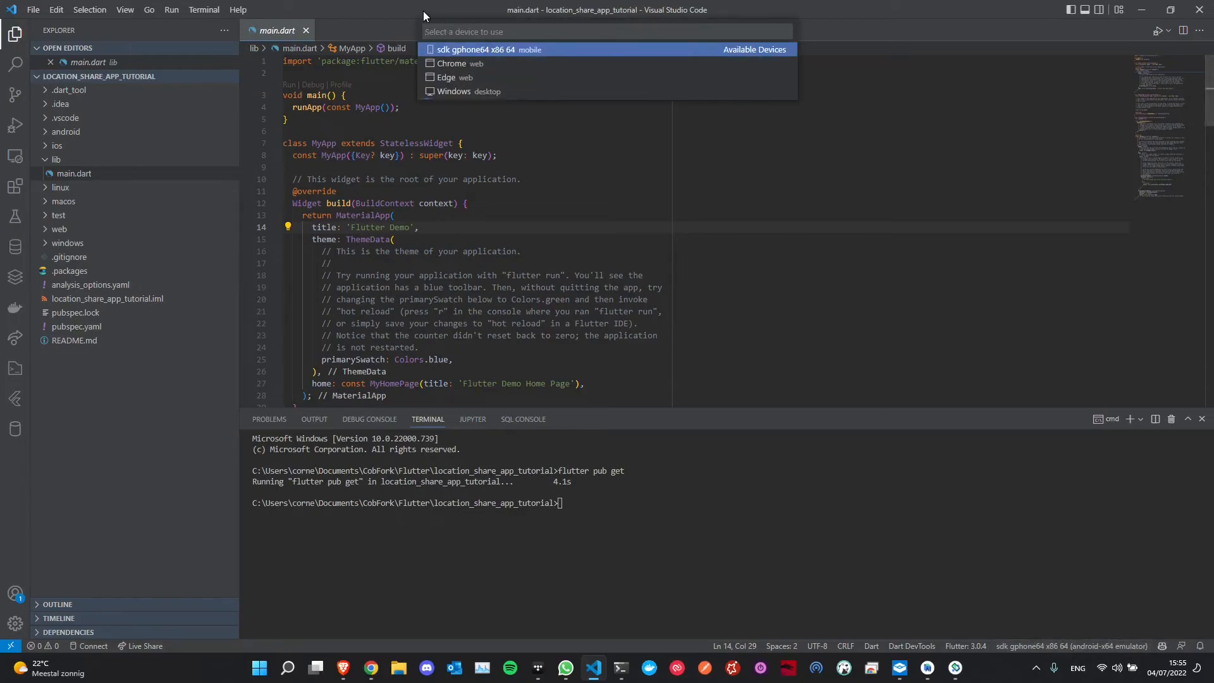
{"action": "left_click", "coordinate": [462, 51]}
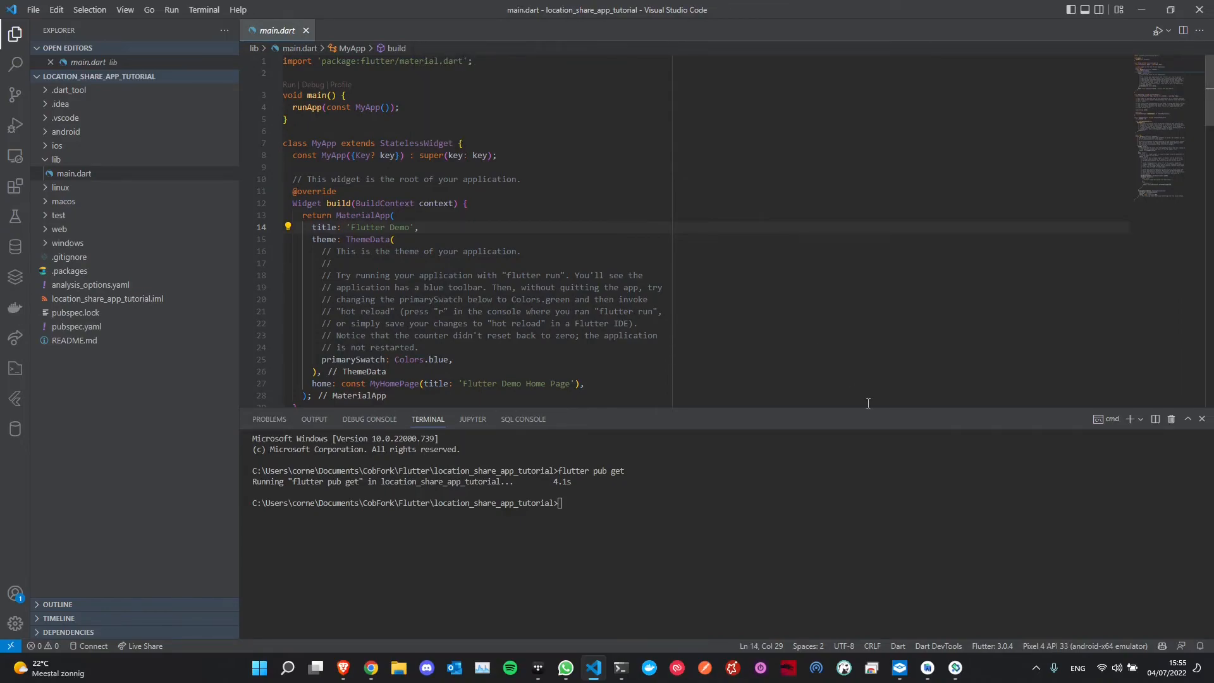
{"action": "left_click", "coordinate": [1119, 647]}
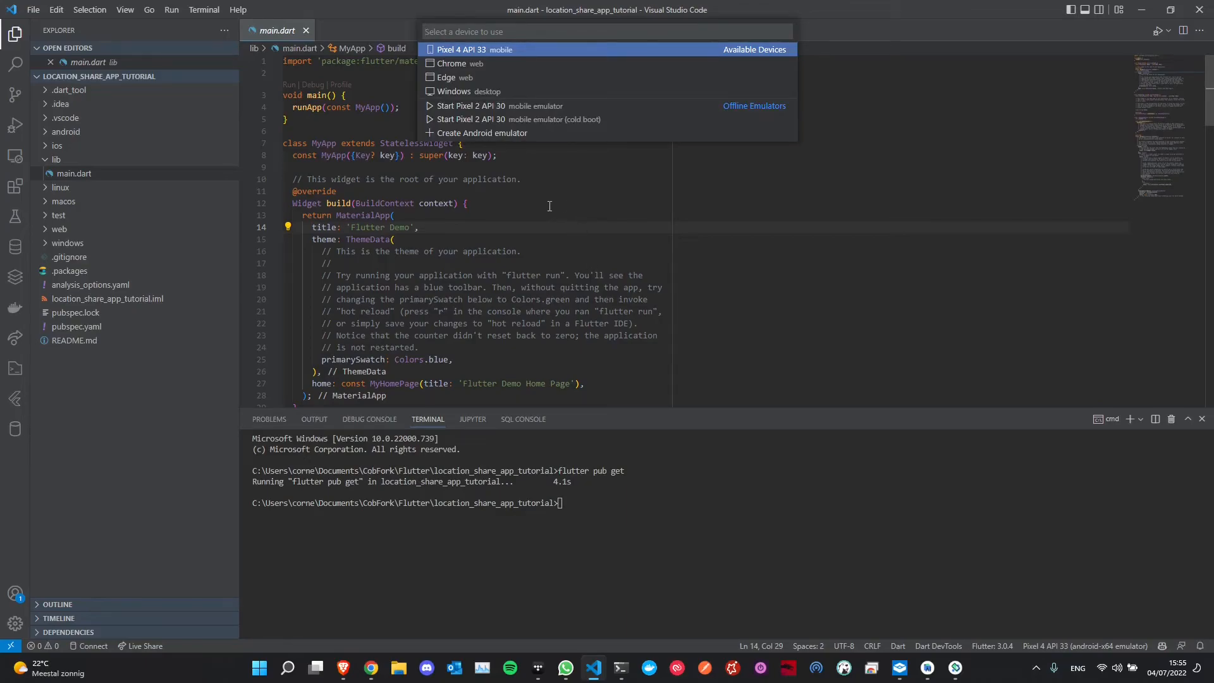
- Dismiss the device list and click through lines 7, 11 and 14 of main.dart
{"action": "left_click", "coordinate": [717, 358]}
{"action": "left_click", "coordinate": [666, 263]}
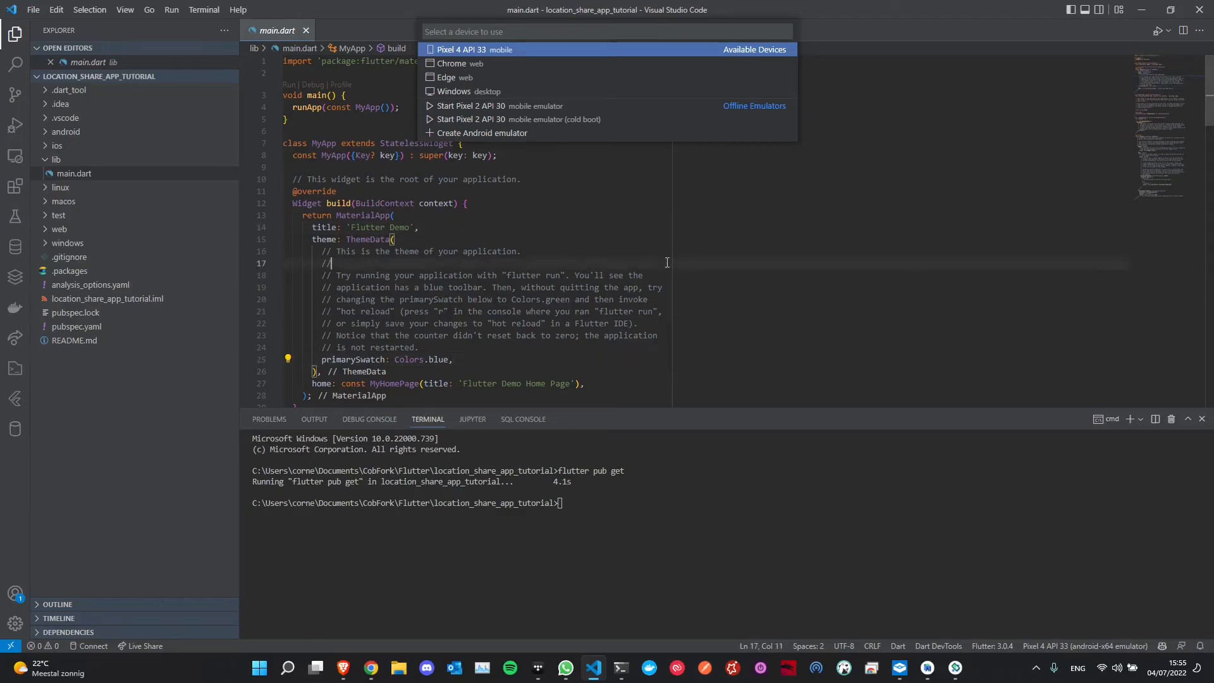
{"action": "left_click", "coordinate": [471, 50]}
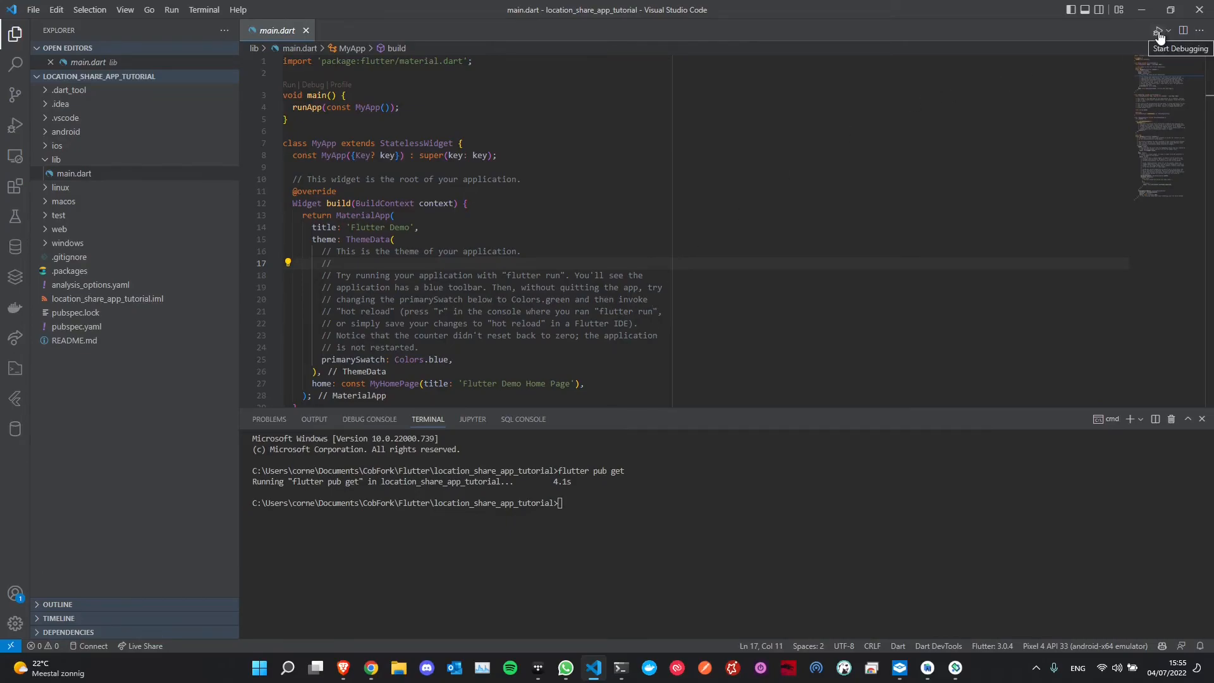
{"action": "left_click", "coordinate": [683, 143]}
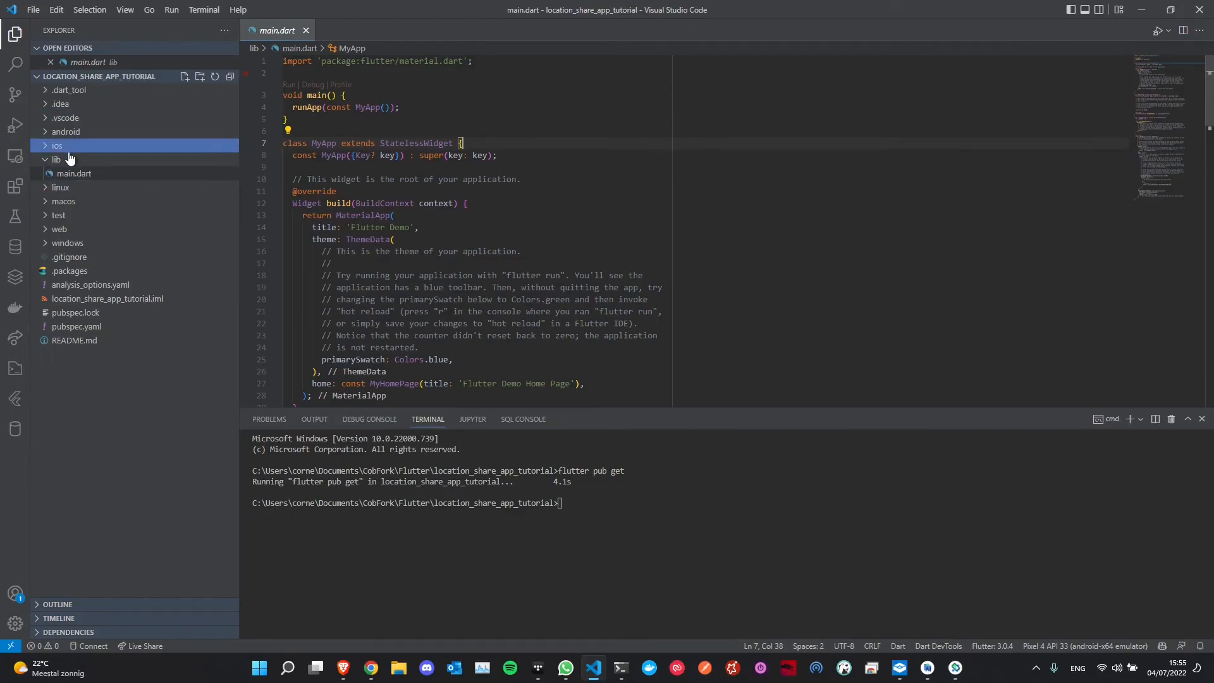
{"action": "left_click", "coordinate": [494, 192]}
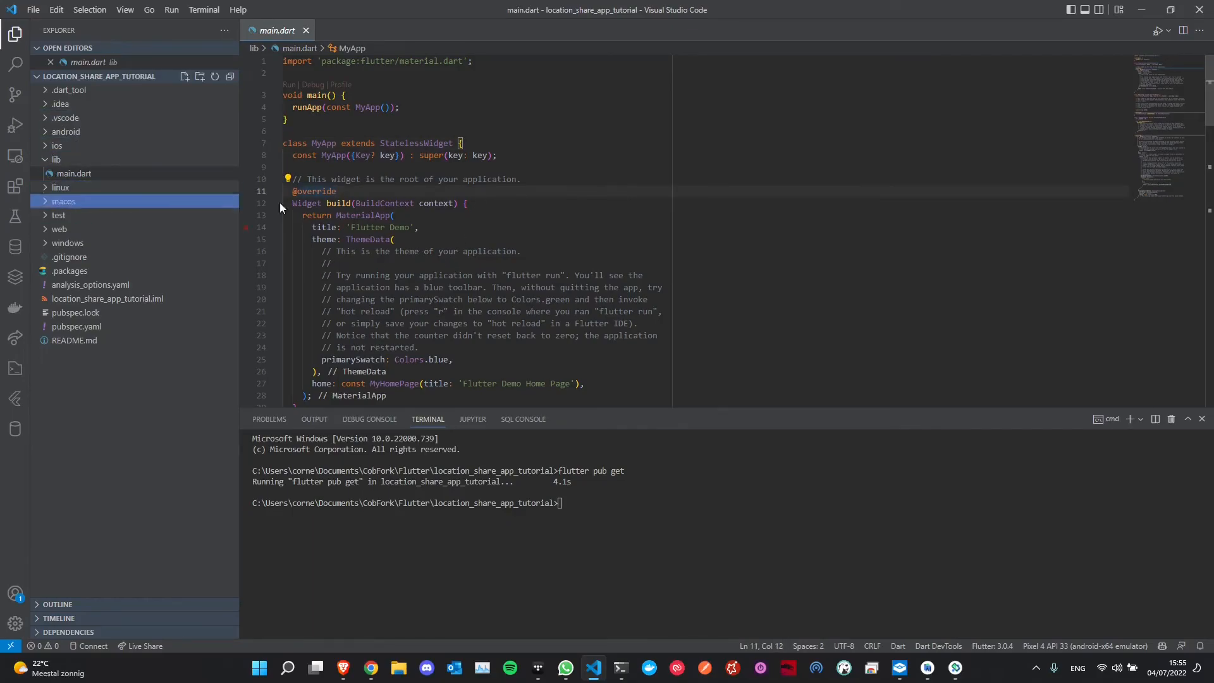
{"action": "left_click", "coordinate": [371, 227]}
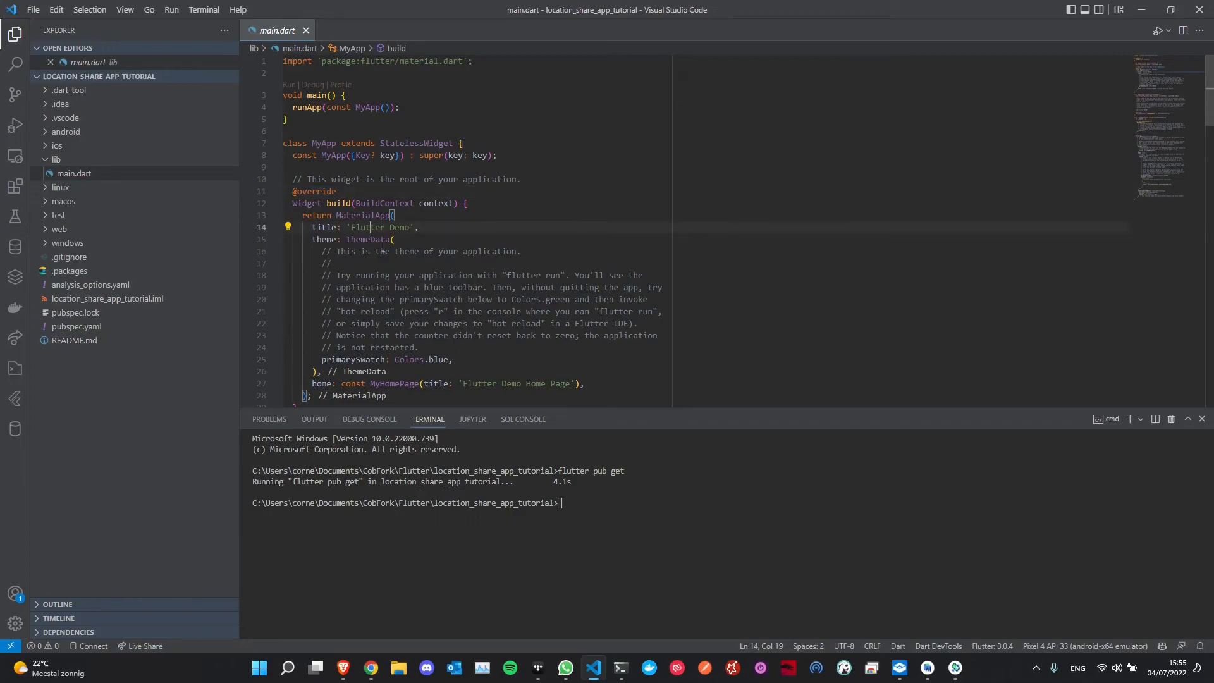
- Start debugging on Pixel 4 API 33, place the emulator beside the code, and tap + to reach 13
{"action": "left_click", "coordinate": [1157, 33]}
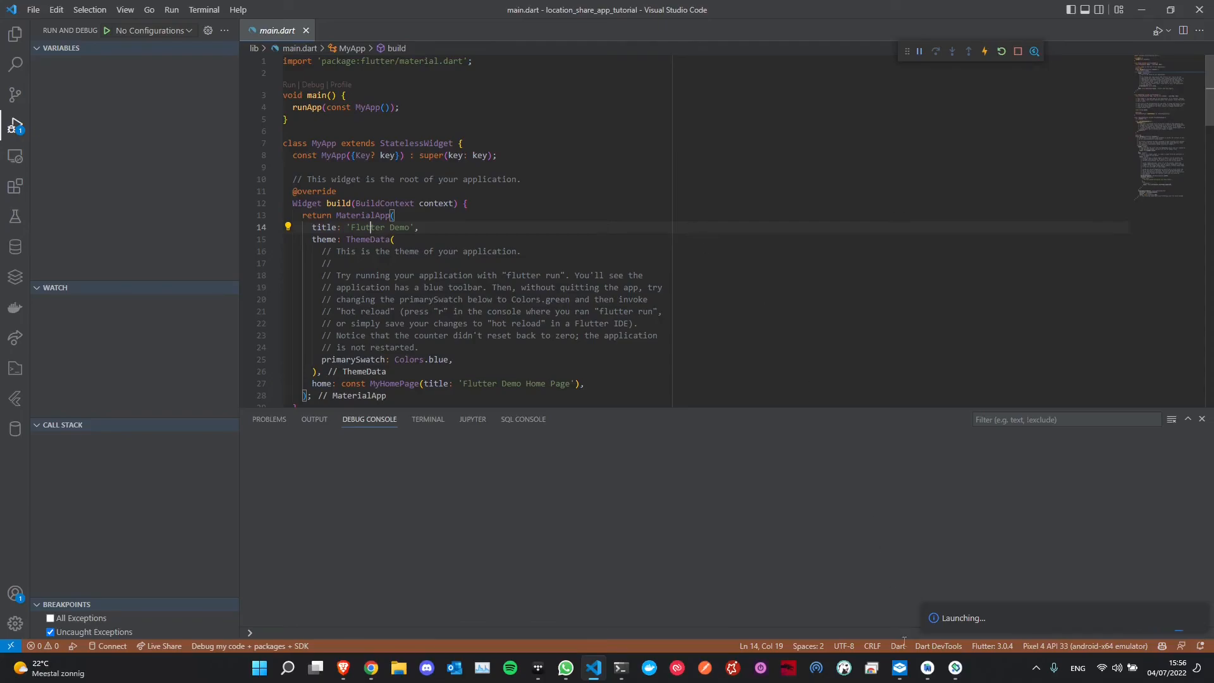
{"action": "left_click_drag", "start_coordinate": [181, 103], "coordinate": [696, 101]}
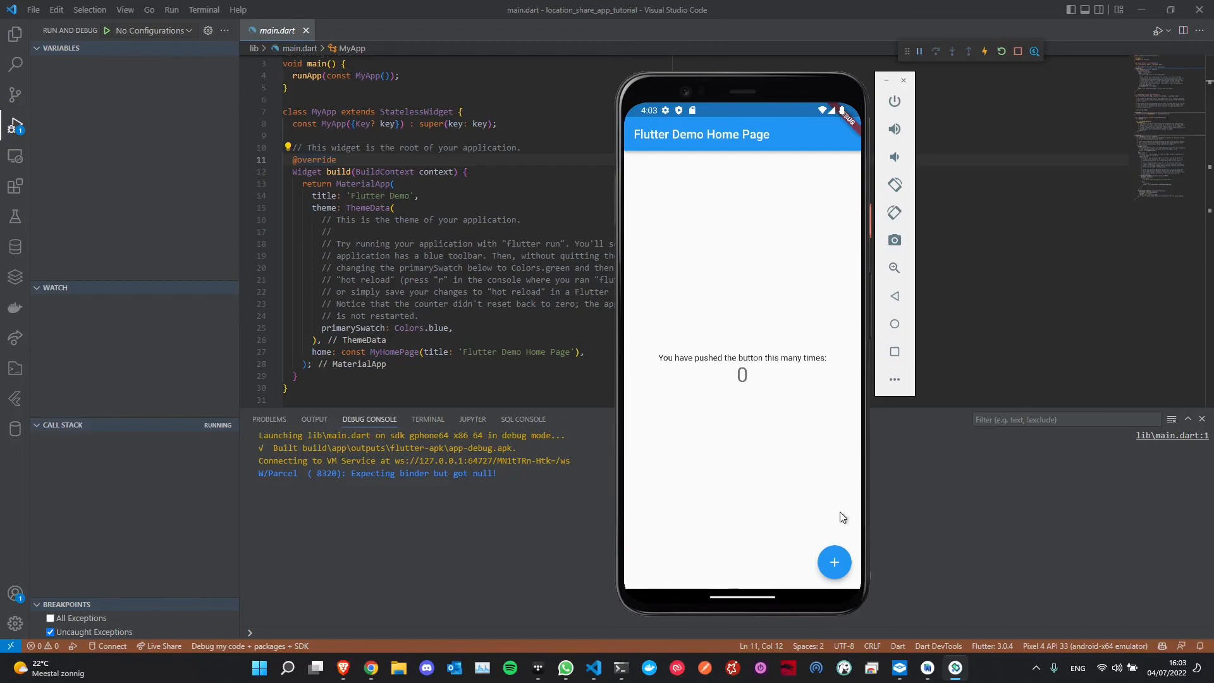
{"action": "left_click", "coordinate": [841, 566]}
{"action": "left_click", "coordinate": [841, 567]}
{"action": "left_click", "coordinate": [838, 563]}
{"action": "left_click", "coordinate": [838, 563]}
{"action": "double_click", "coordinate": [840, 567]}
{"action": "double_click", "coordinate": [839, 567]}
{"action": "left_click", "coordinate": [839, 567]}
{"action": "double_click", "coordinate": [840, 567]}
{"action": "left_click", "coordinate": [839, 567]}
{"action": "left_click", "coordinate": [840, 567]}
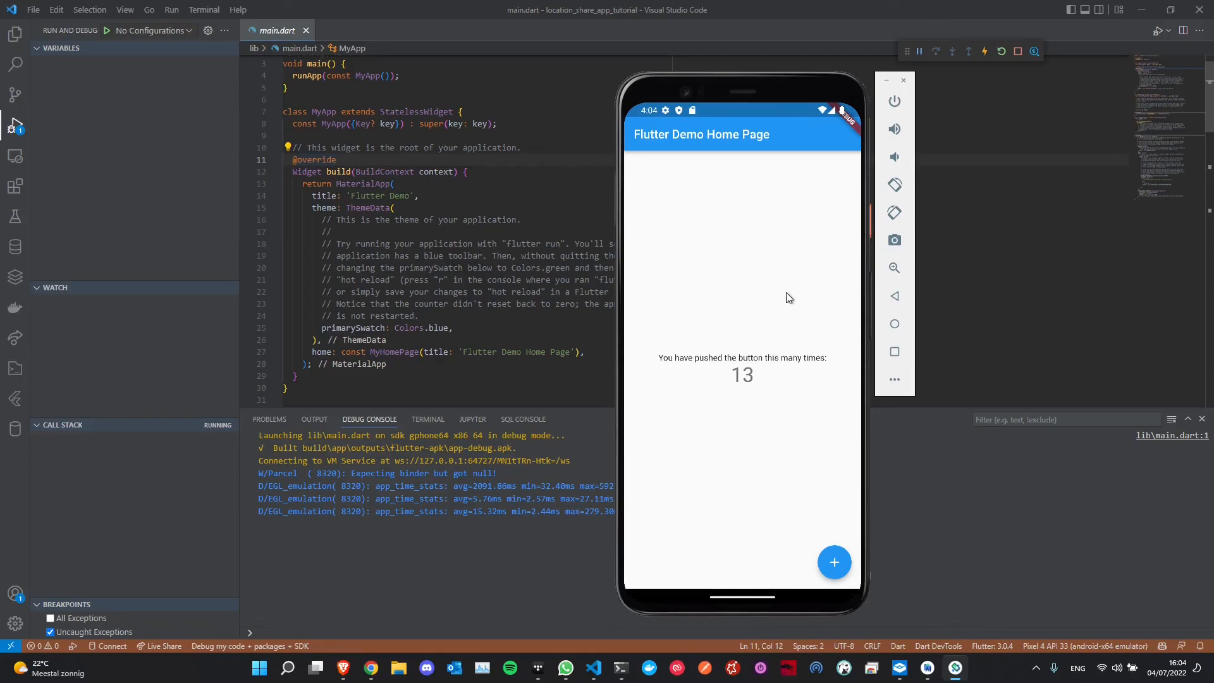
{"action": "scroll", "coordinate": [437, 295], "scroll_direction": "down", "scroll_amount": 6}
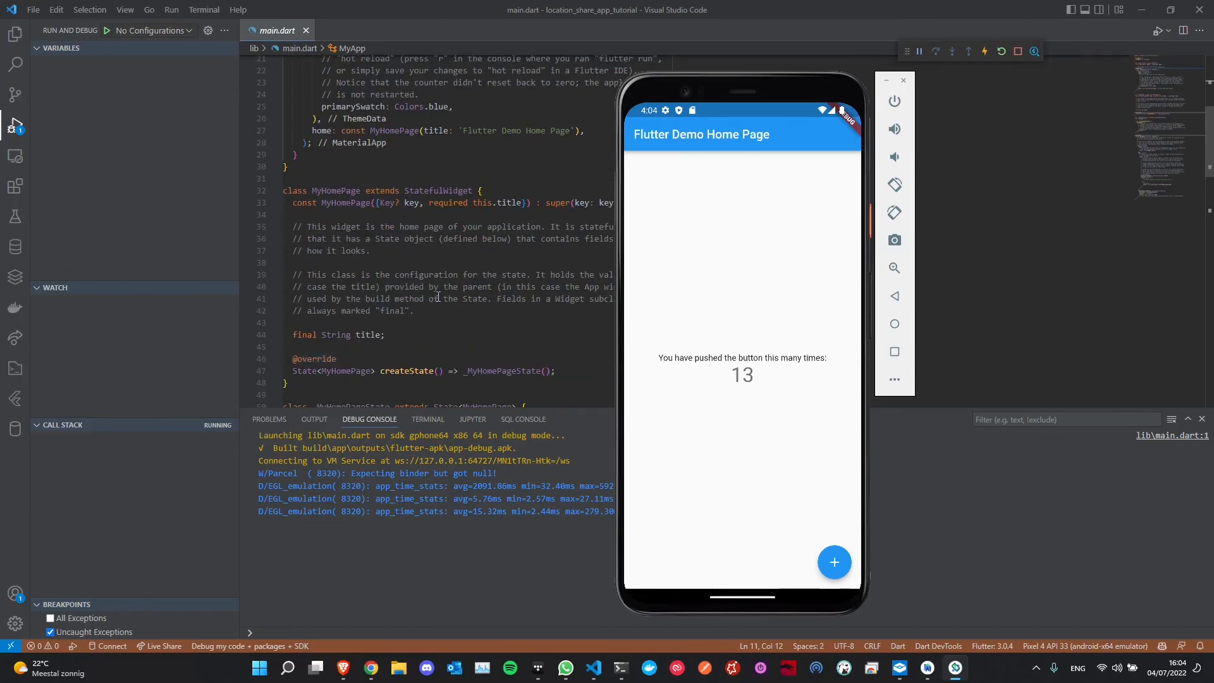
{"action": "scroll", "coordinate": [441, 297], "scroll_direction": "up", "scroll_amount": 6}
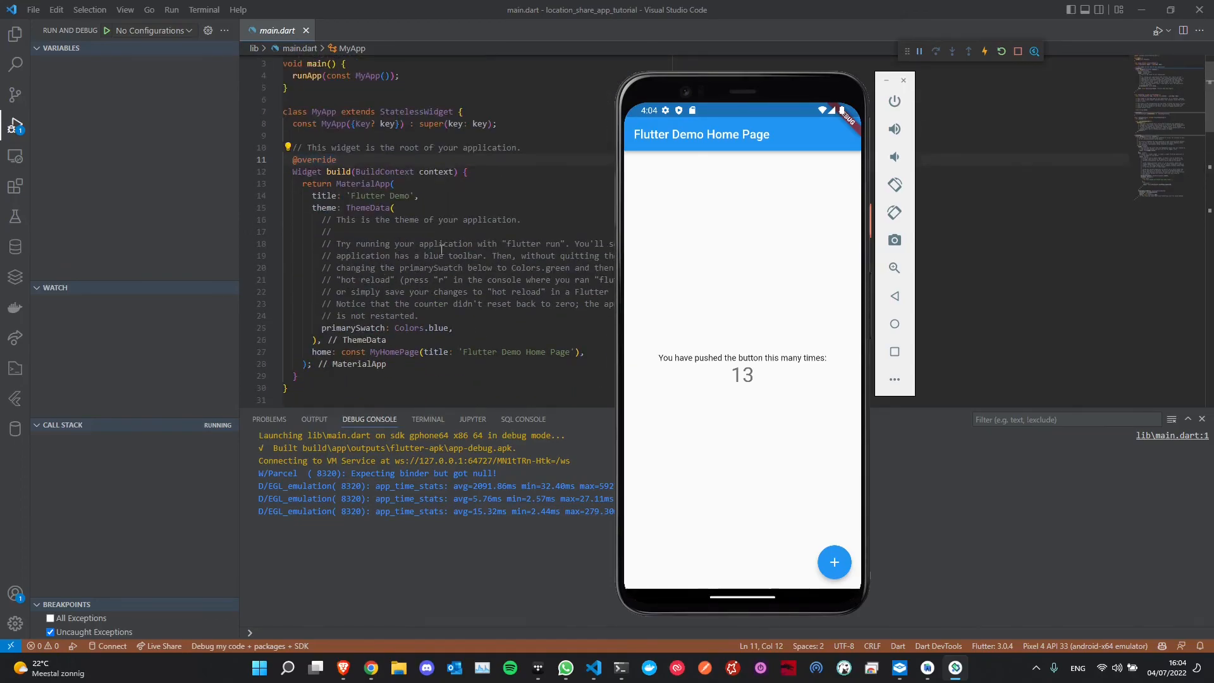